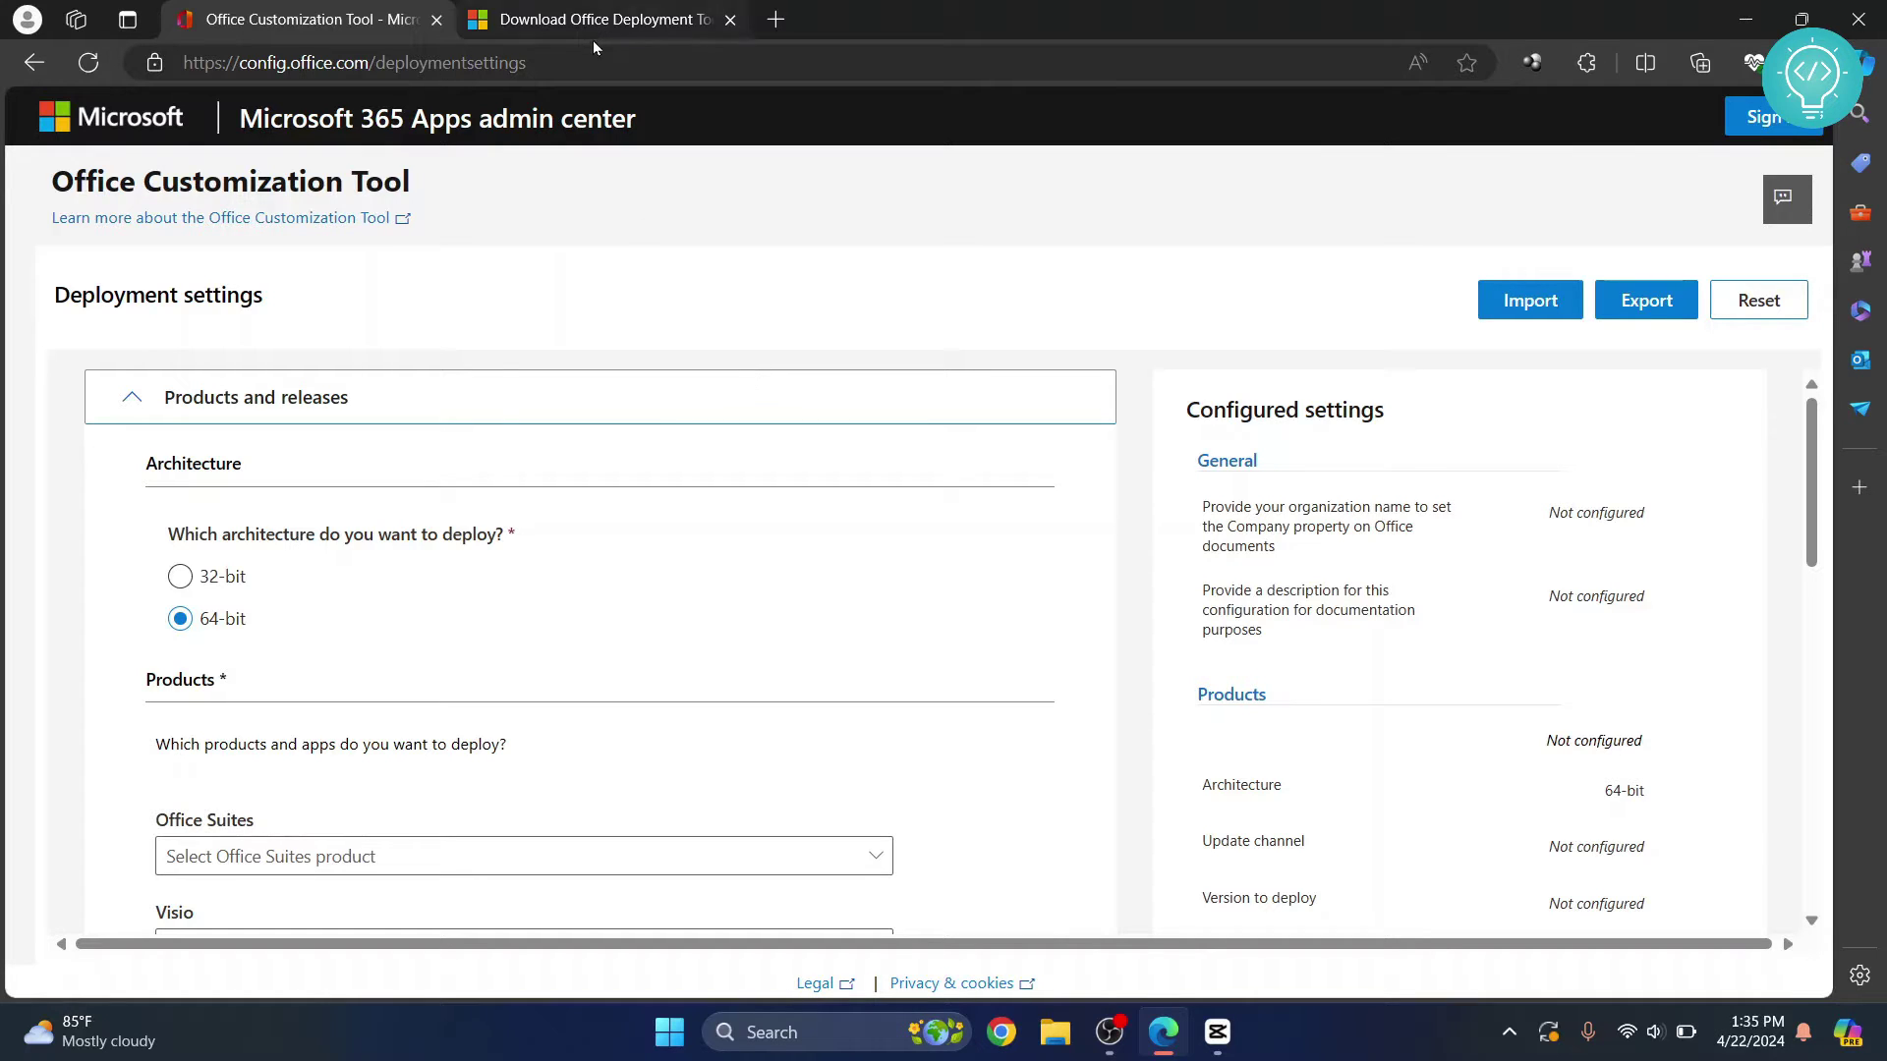
- Select Office LTSC Standard 2021 - Volume License as the Office suite
{"action": "mouse_move", "coordinate": [594, 43]}
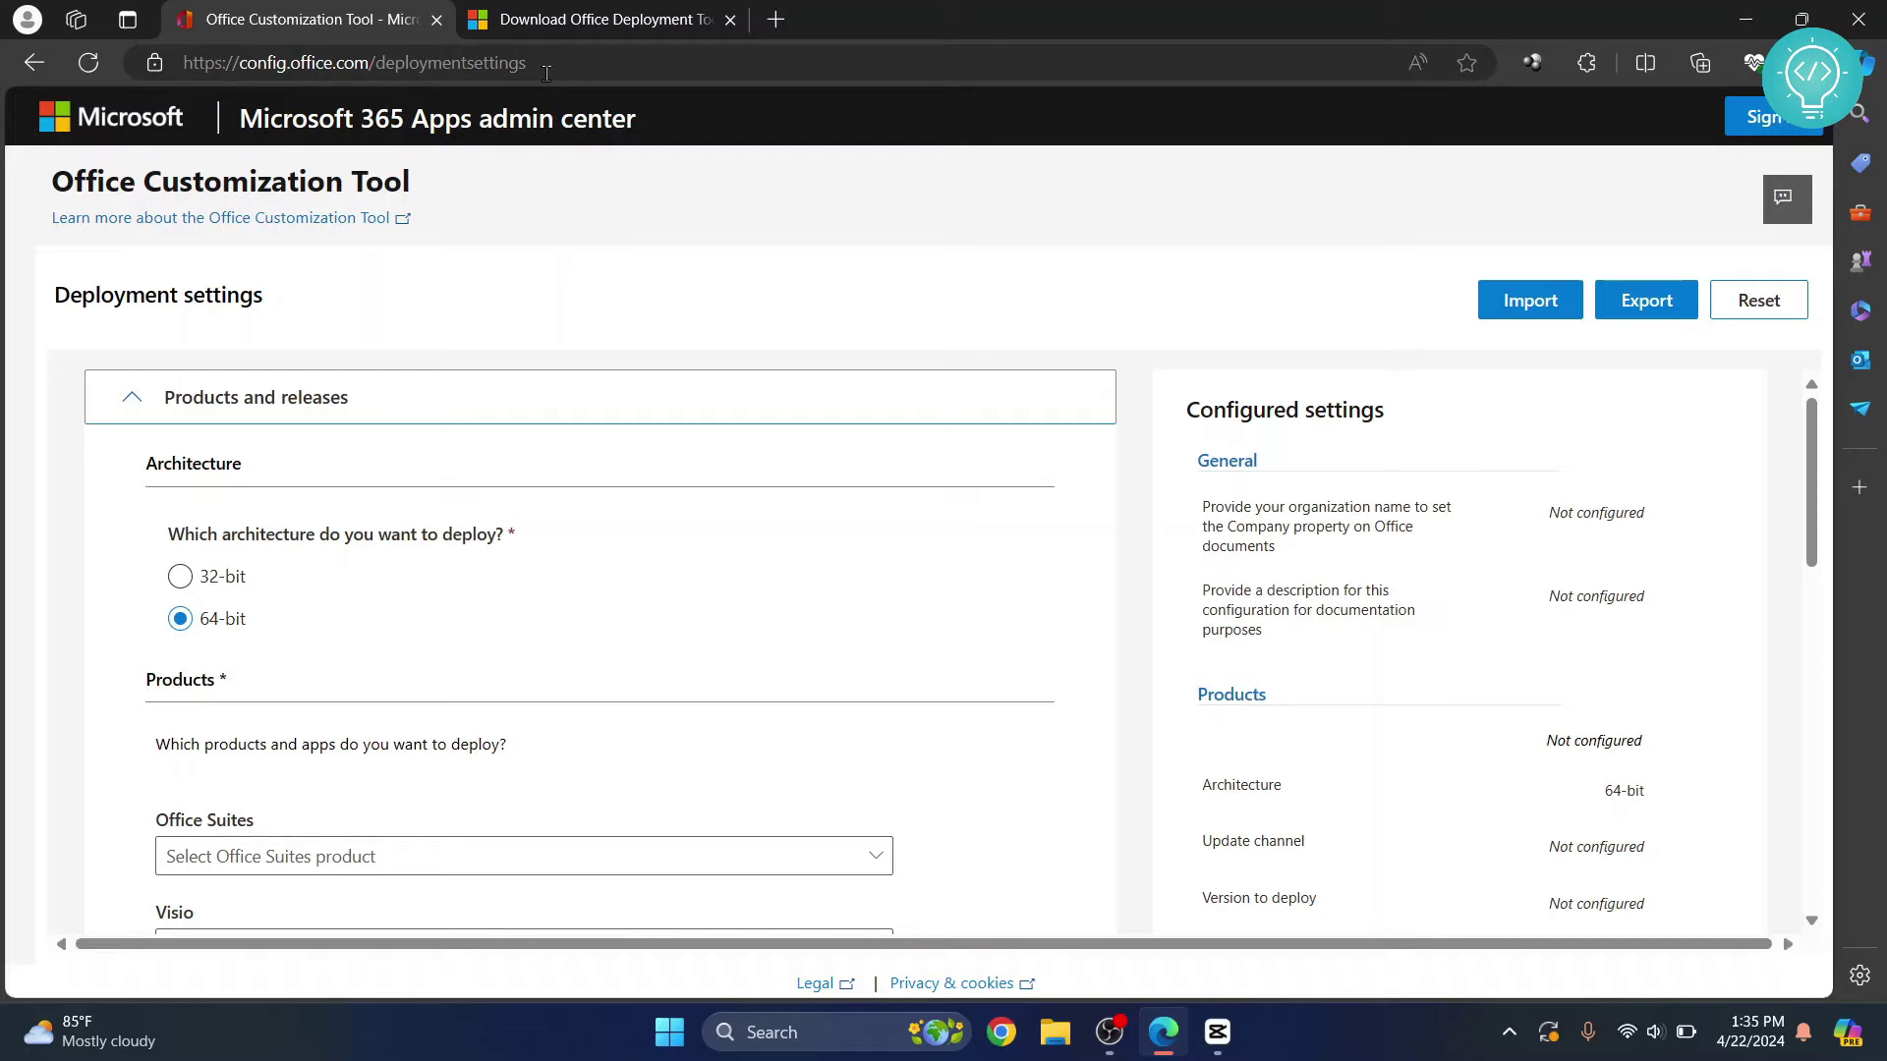
{"action": "scroll", "coordinate": [458, 393], "scroll_direction": "down", "scroll_amount": 2}
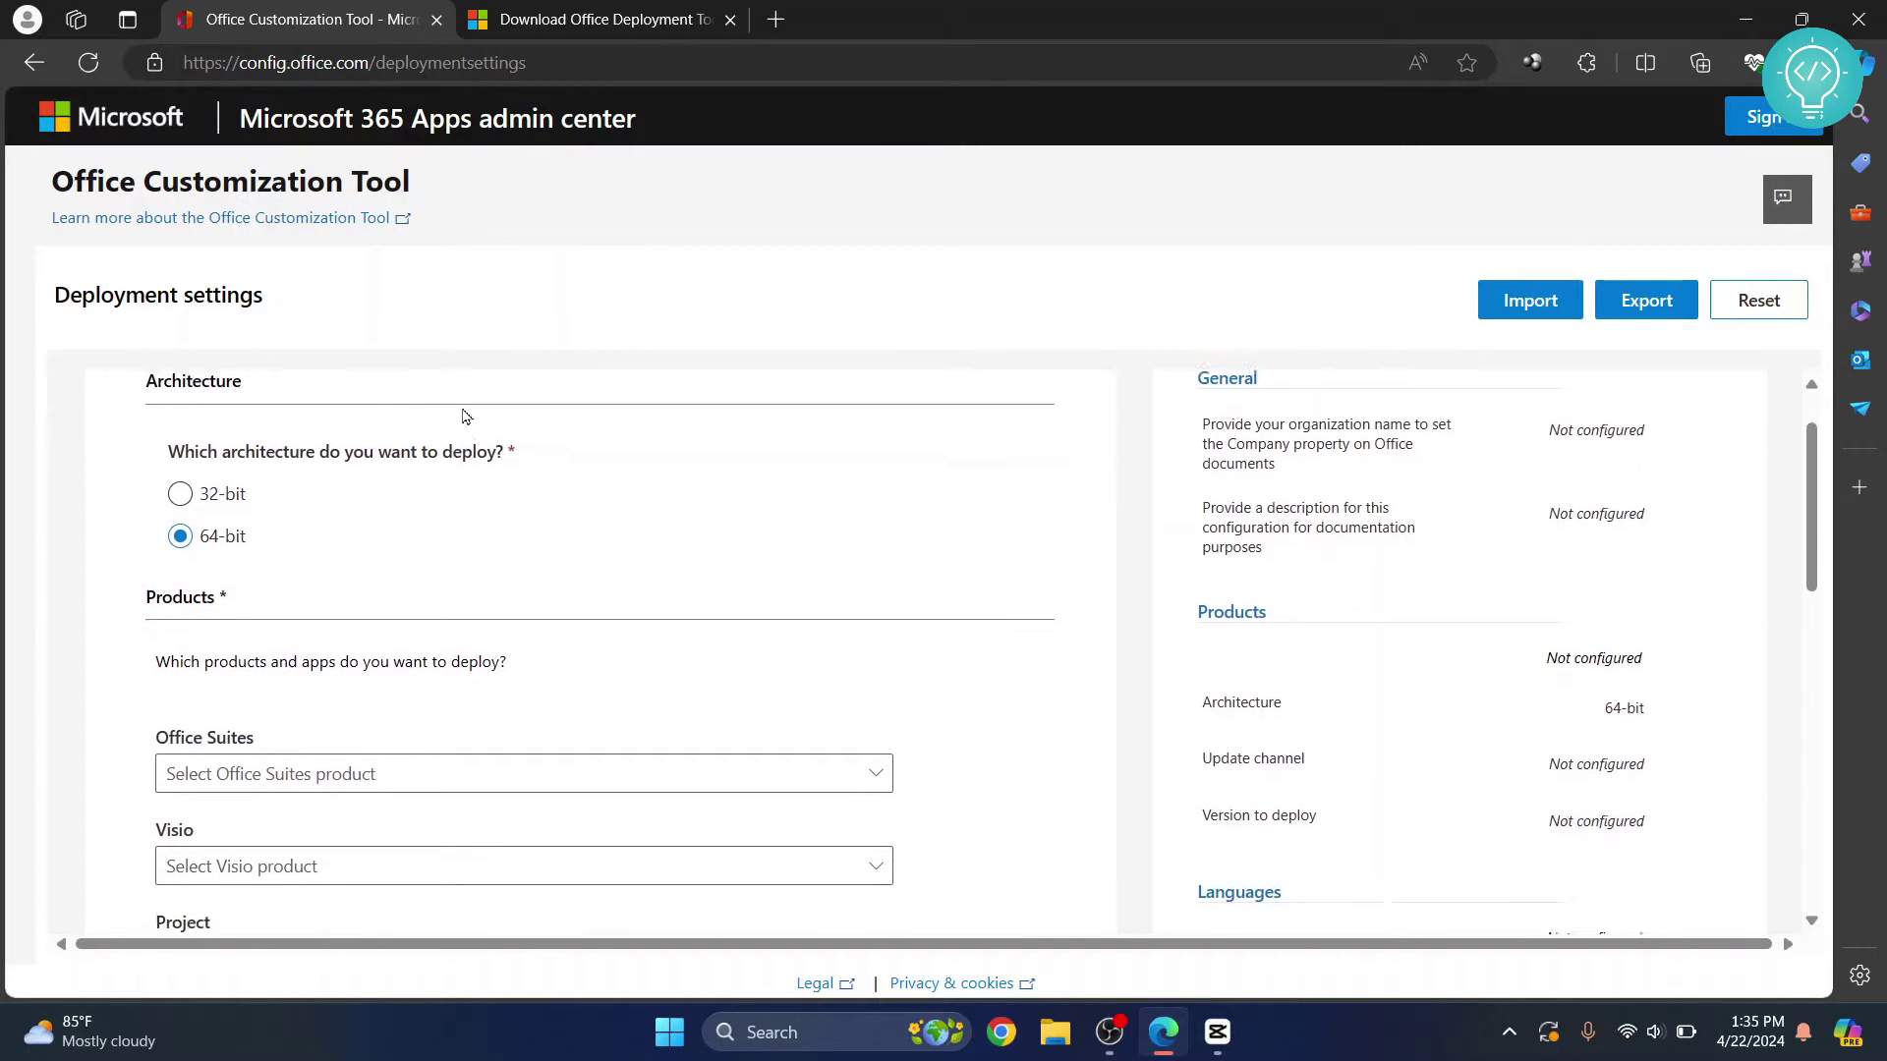
{"action": "scroll", "coordinate": [414, 411], "scroll_direction": "up", "scroll_amount": 2}
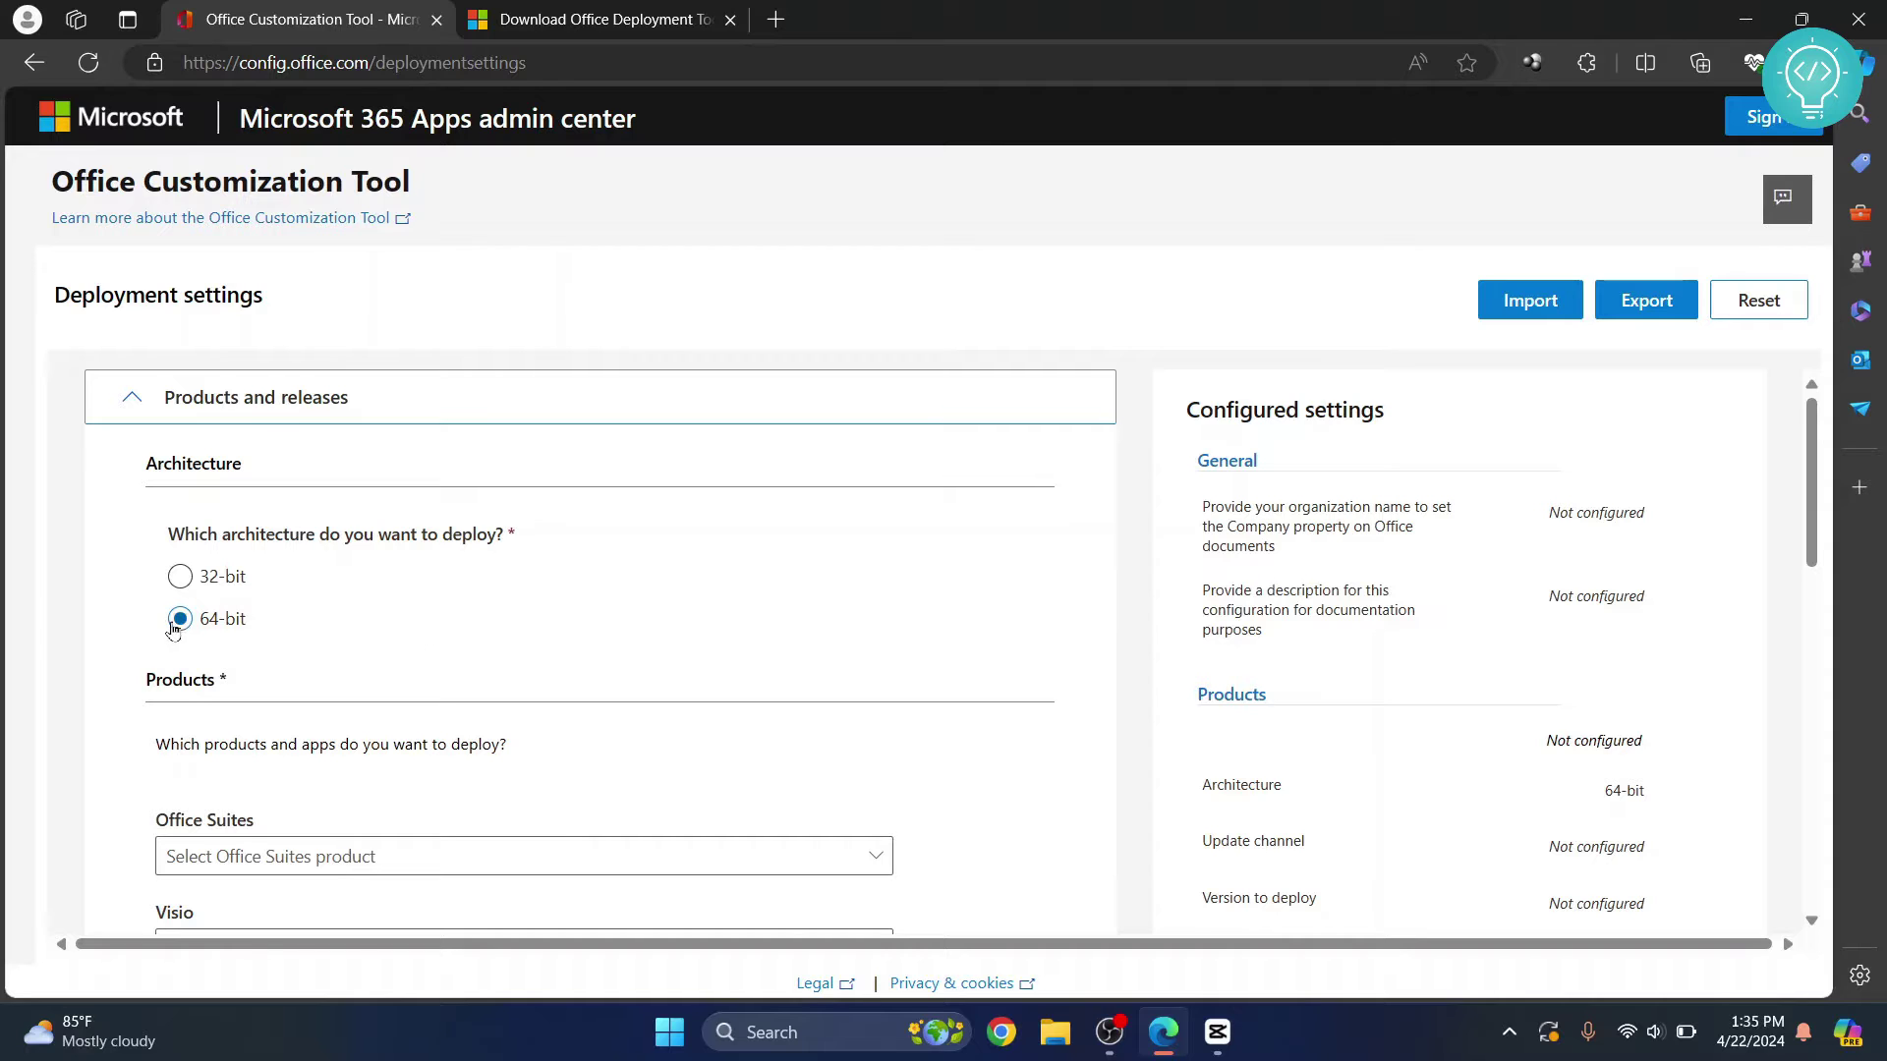
{"action": "scroll", "coordinate": [240, 629], "scroll_direction": "down", "scroll_amount": 1}
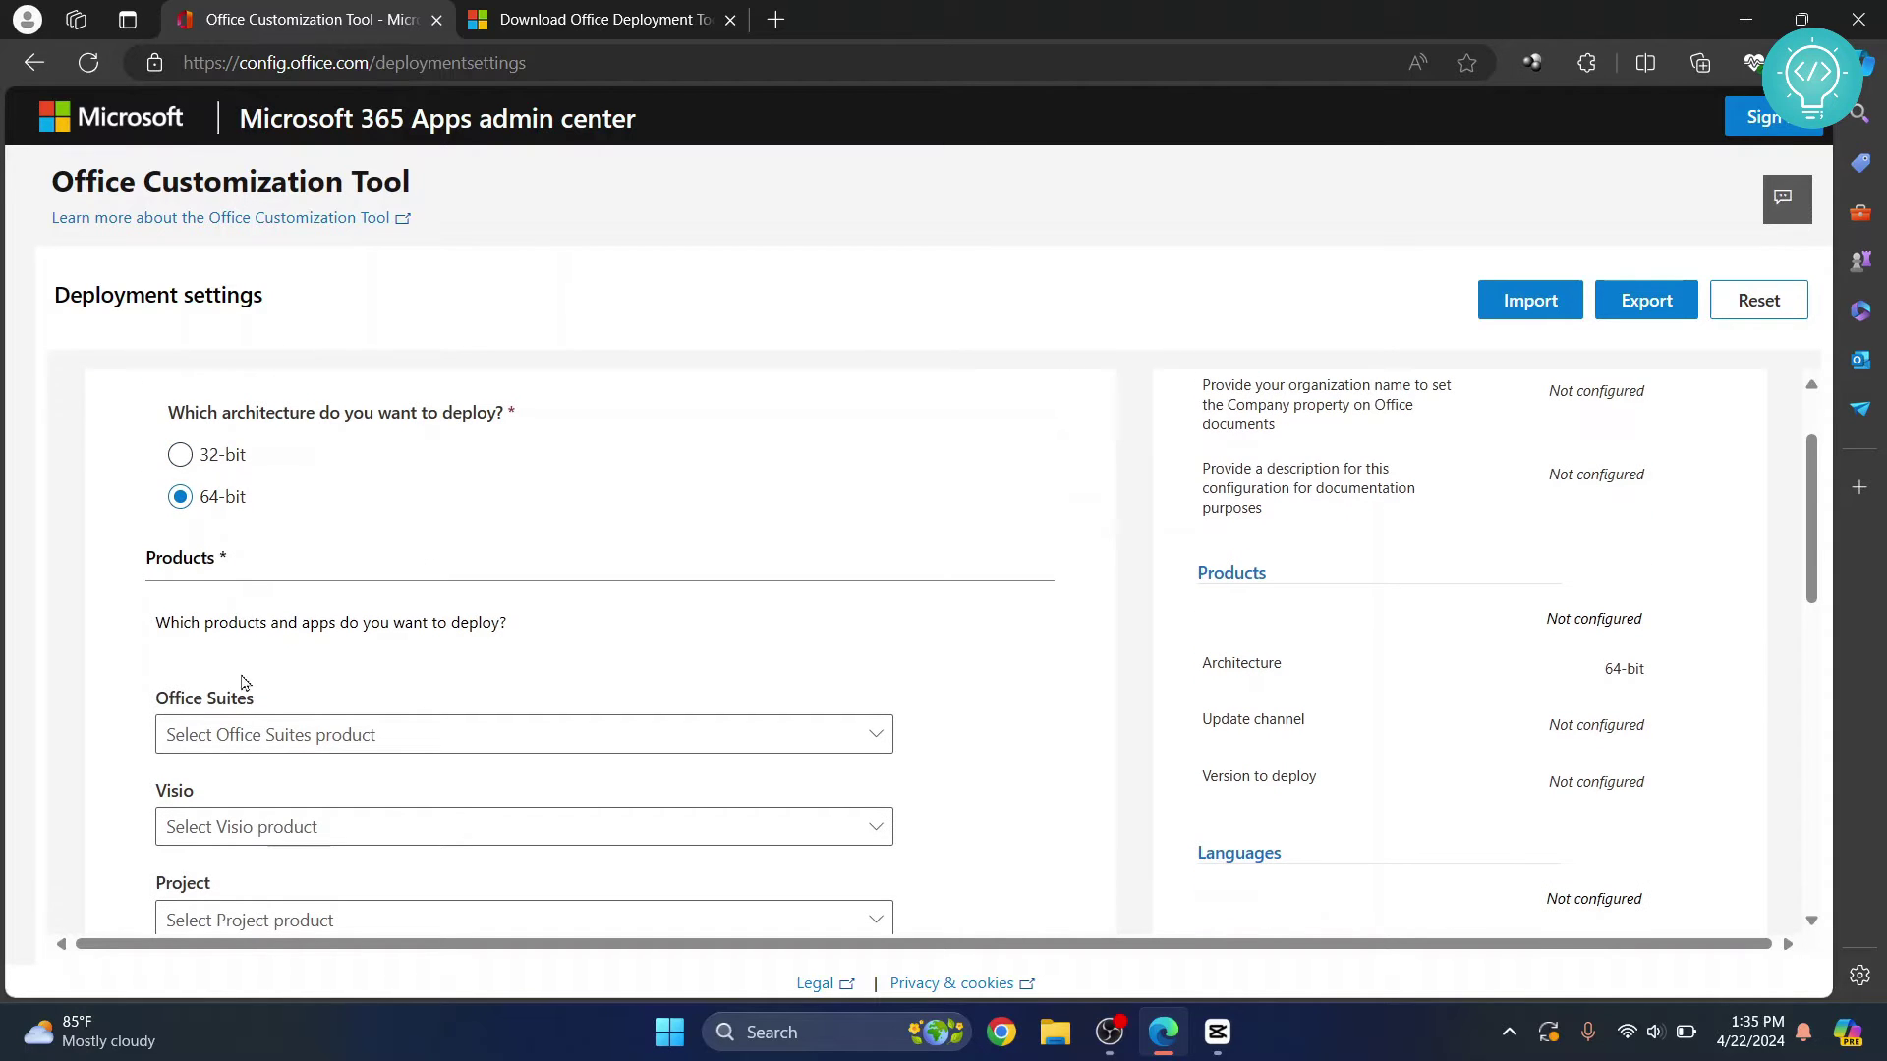
{"action": "left_click", "coordinate": [265, 733]}
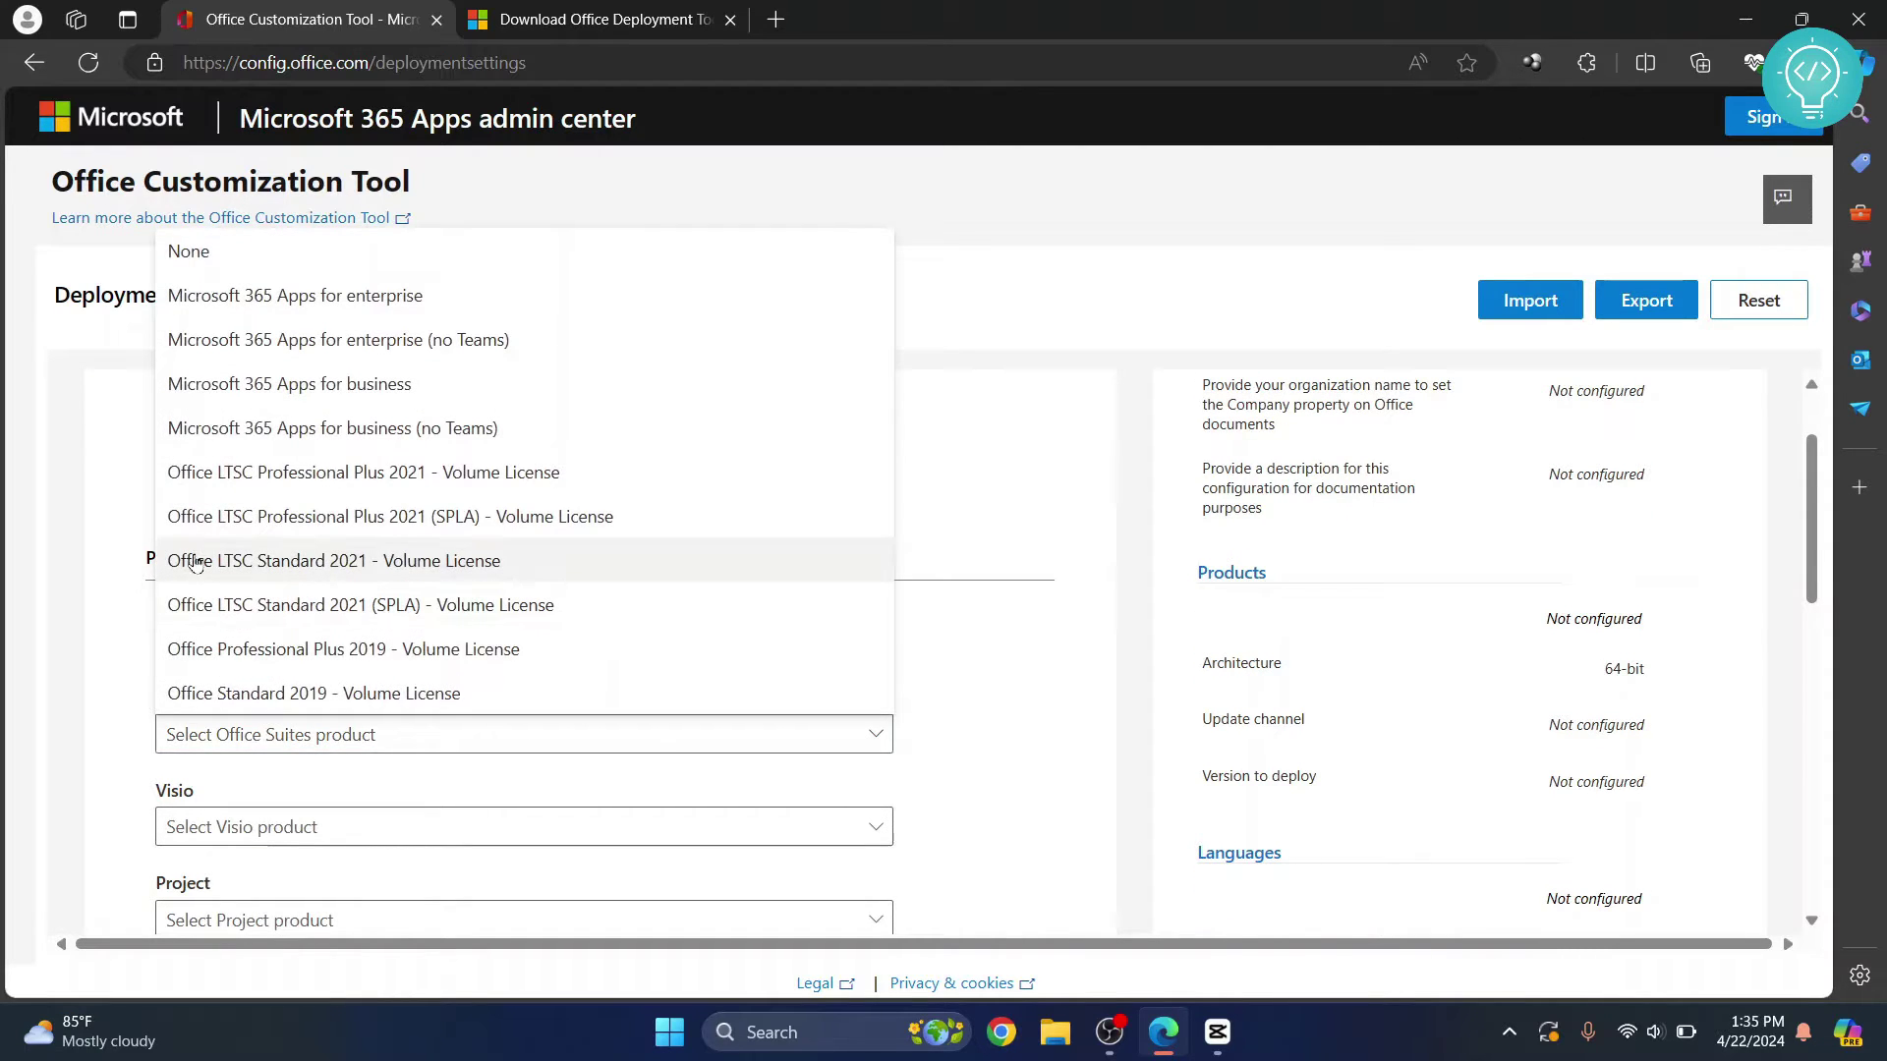
{"action": "left_click", "coordinate": [451, 568]}
- Check the Visio and Project product lists, leaving both without a selection
{"action": "scroll", "coordinate": [323, 579], "scroll_direction": "up", "scroll_amount": 1}
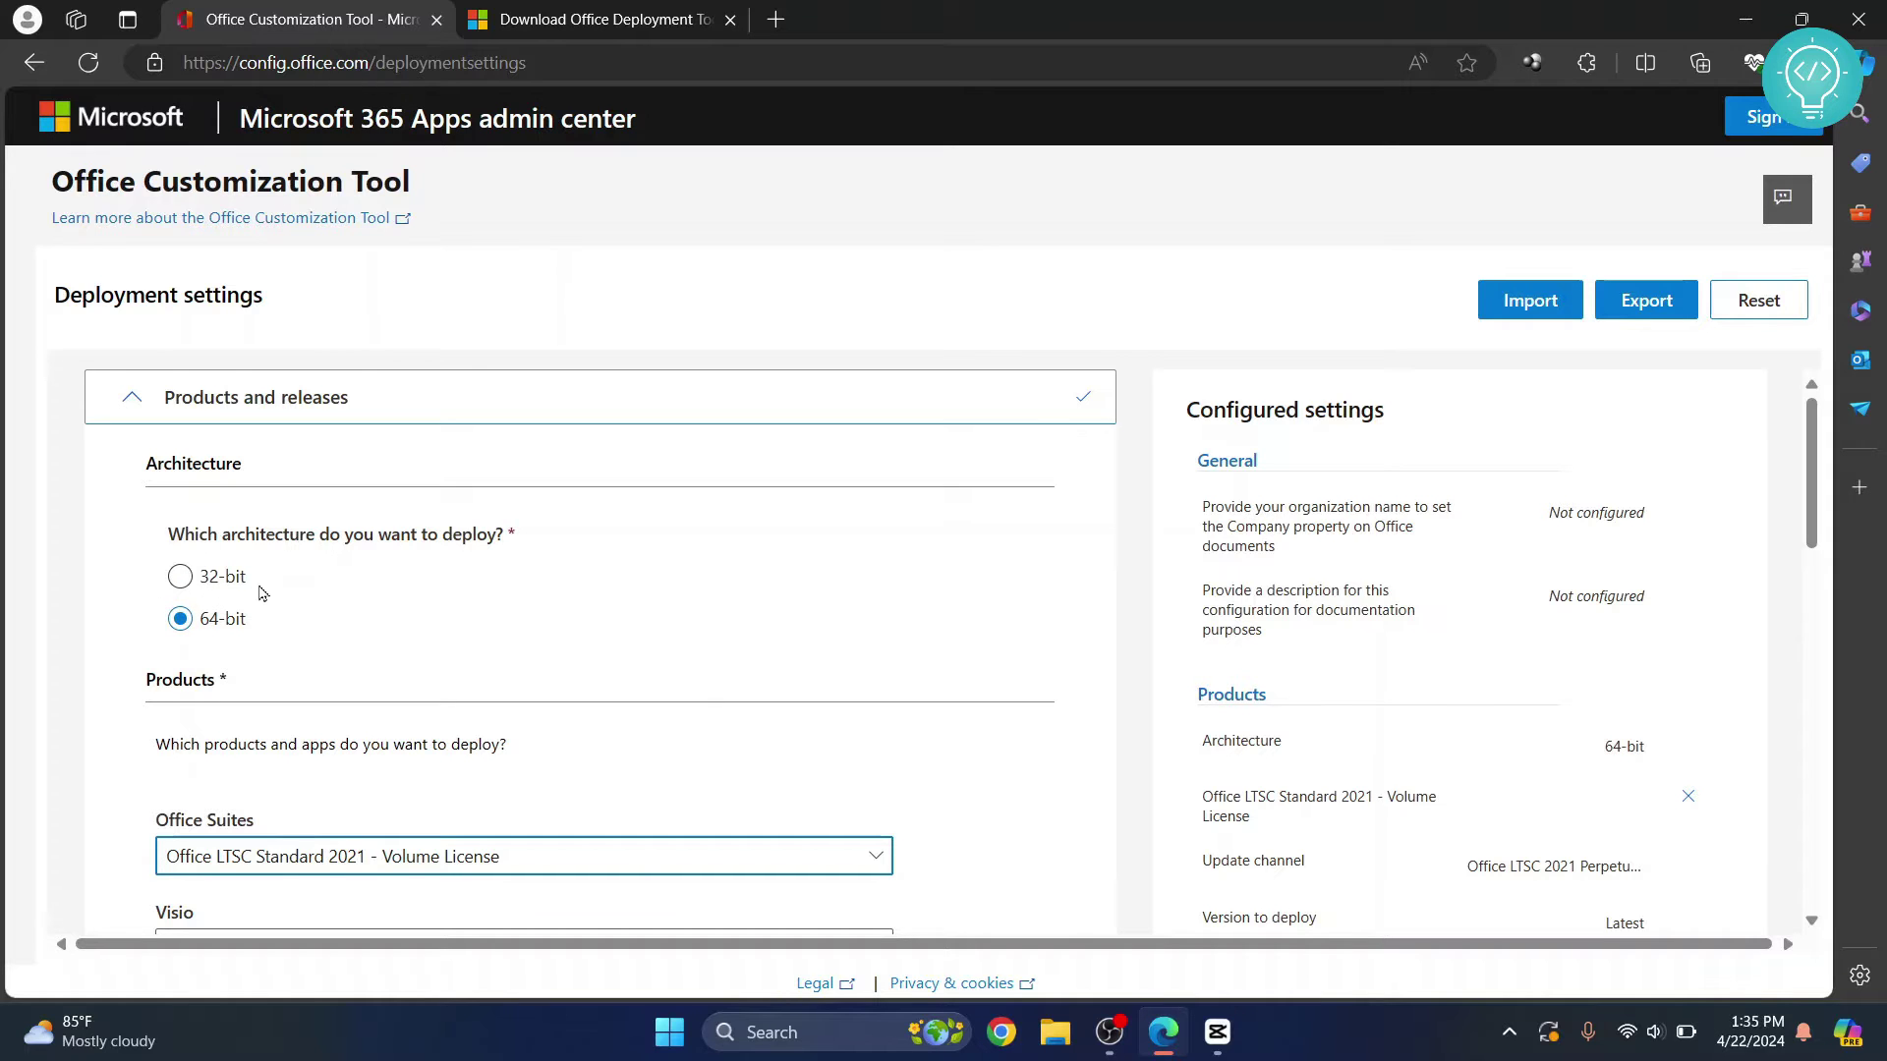
{"action": "scroll", "coordinate": [262, 593], "scroll_direction": "down", "scroll_amount": 5}
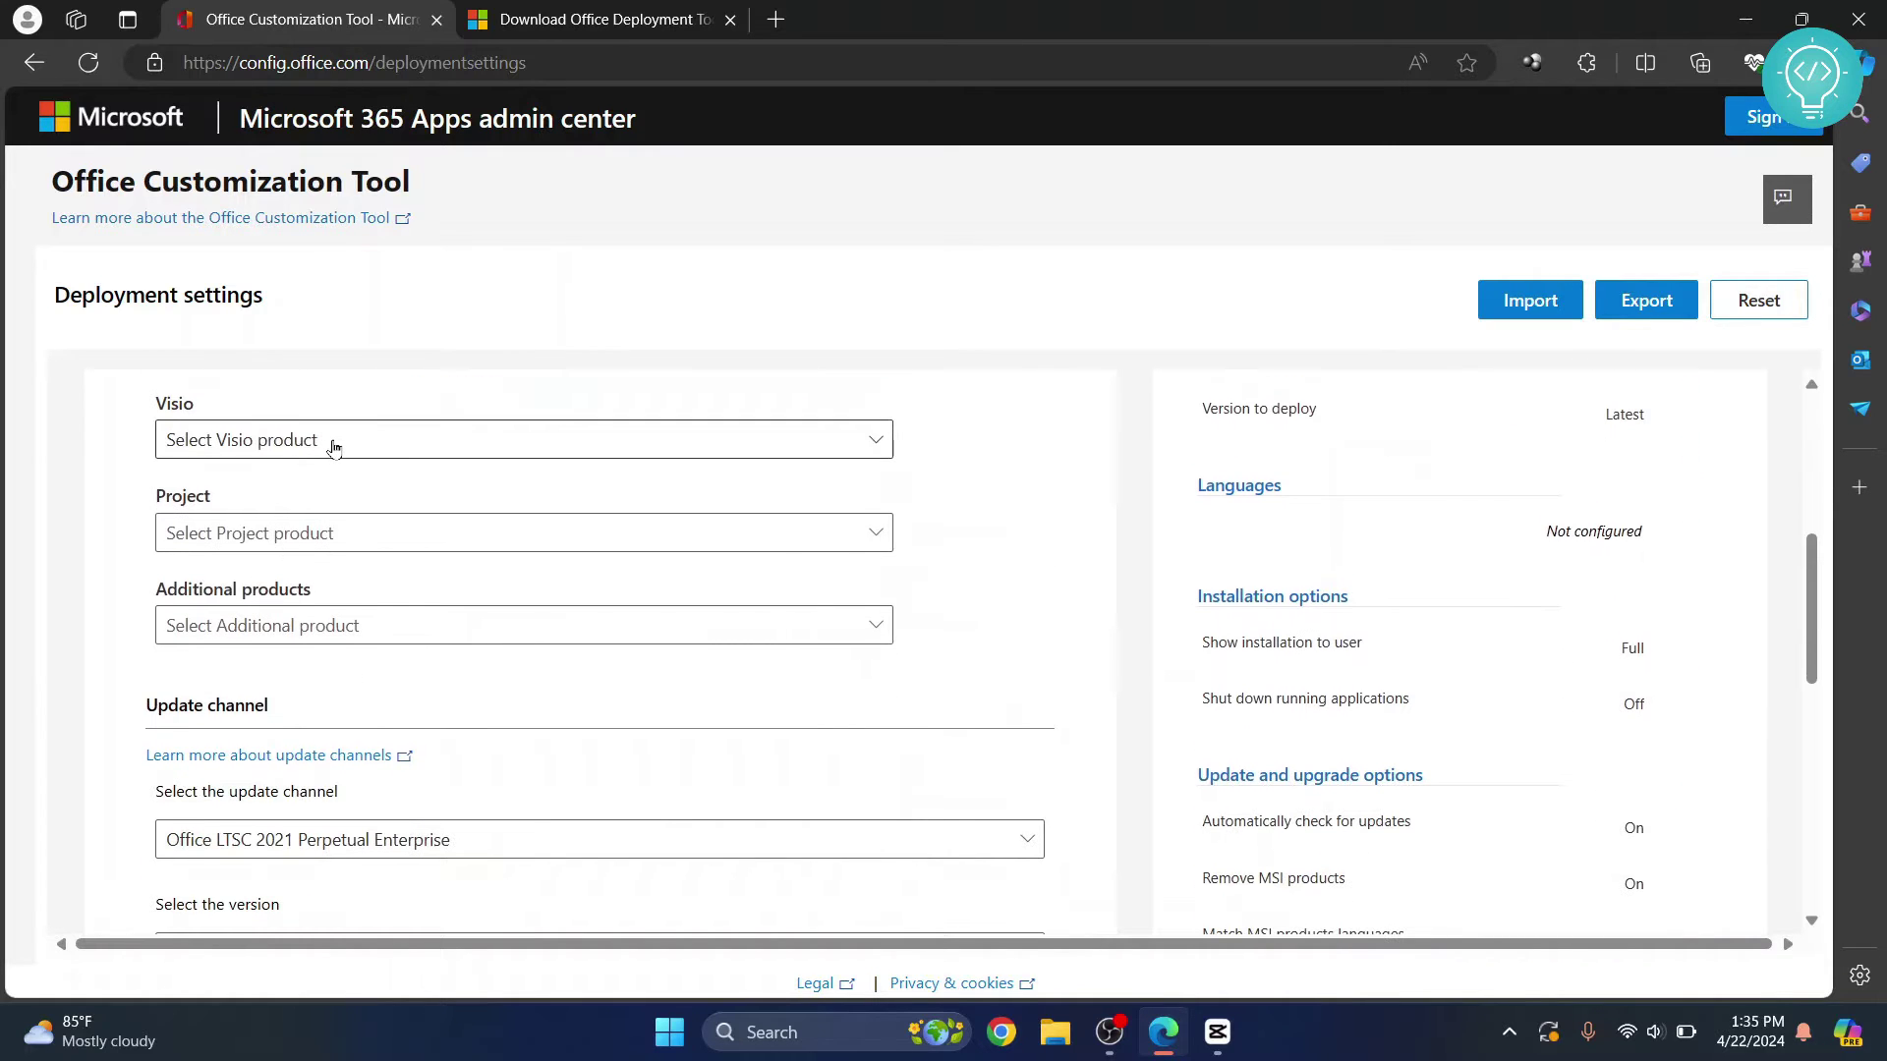
{"action": "left_click", "coordinate": [334, 448]}
{"action": "left_click", "coordinate": [332, 442]}
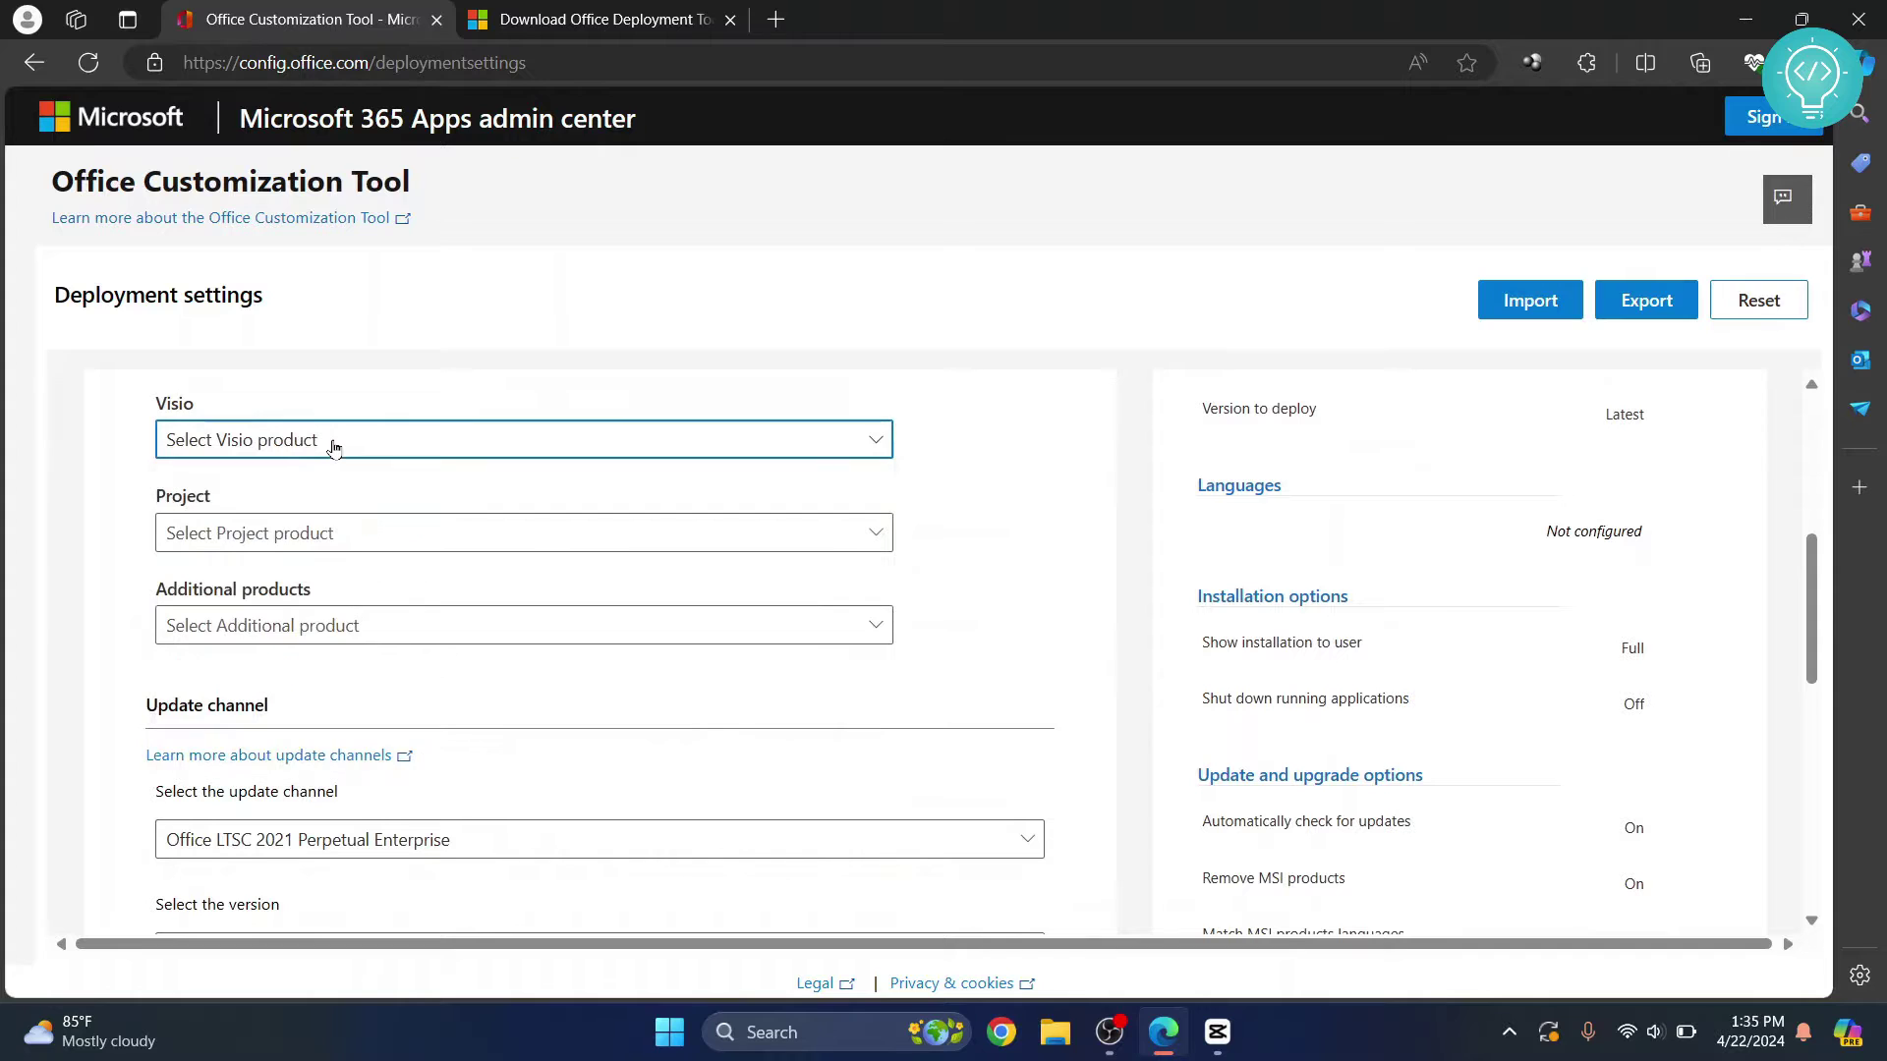
{"action": "left_click", "coordinate": [302, 540]}
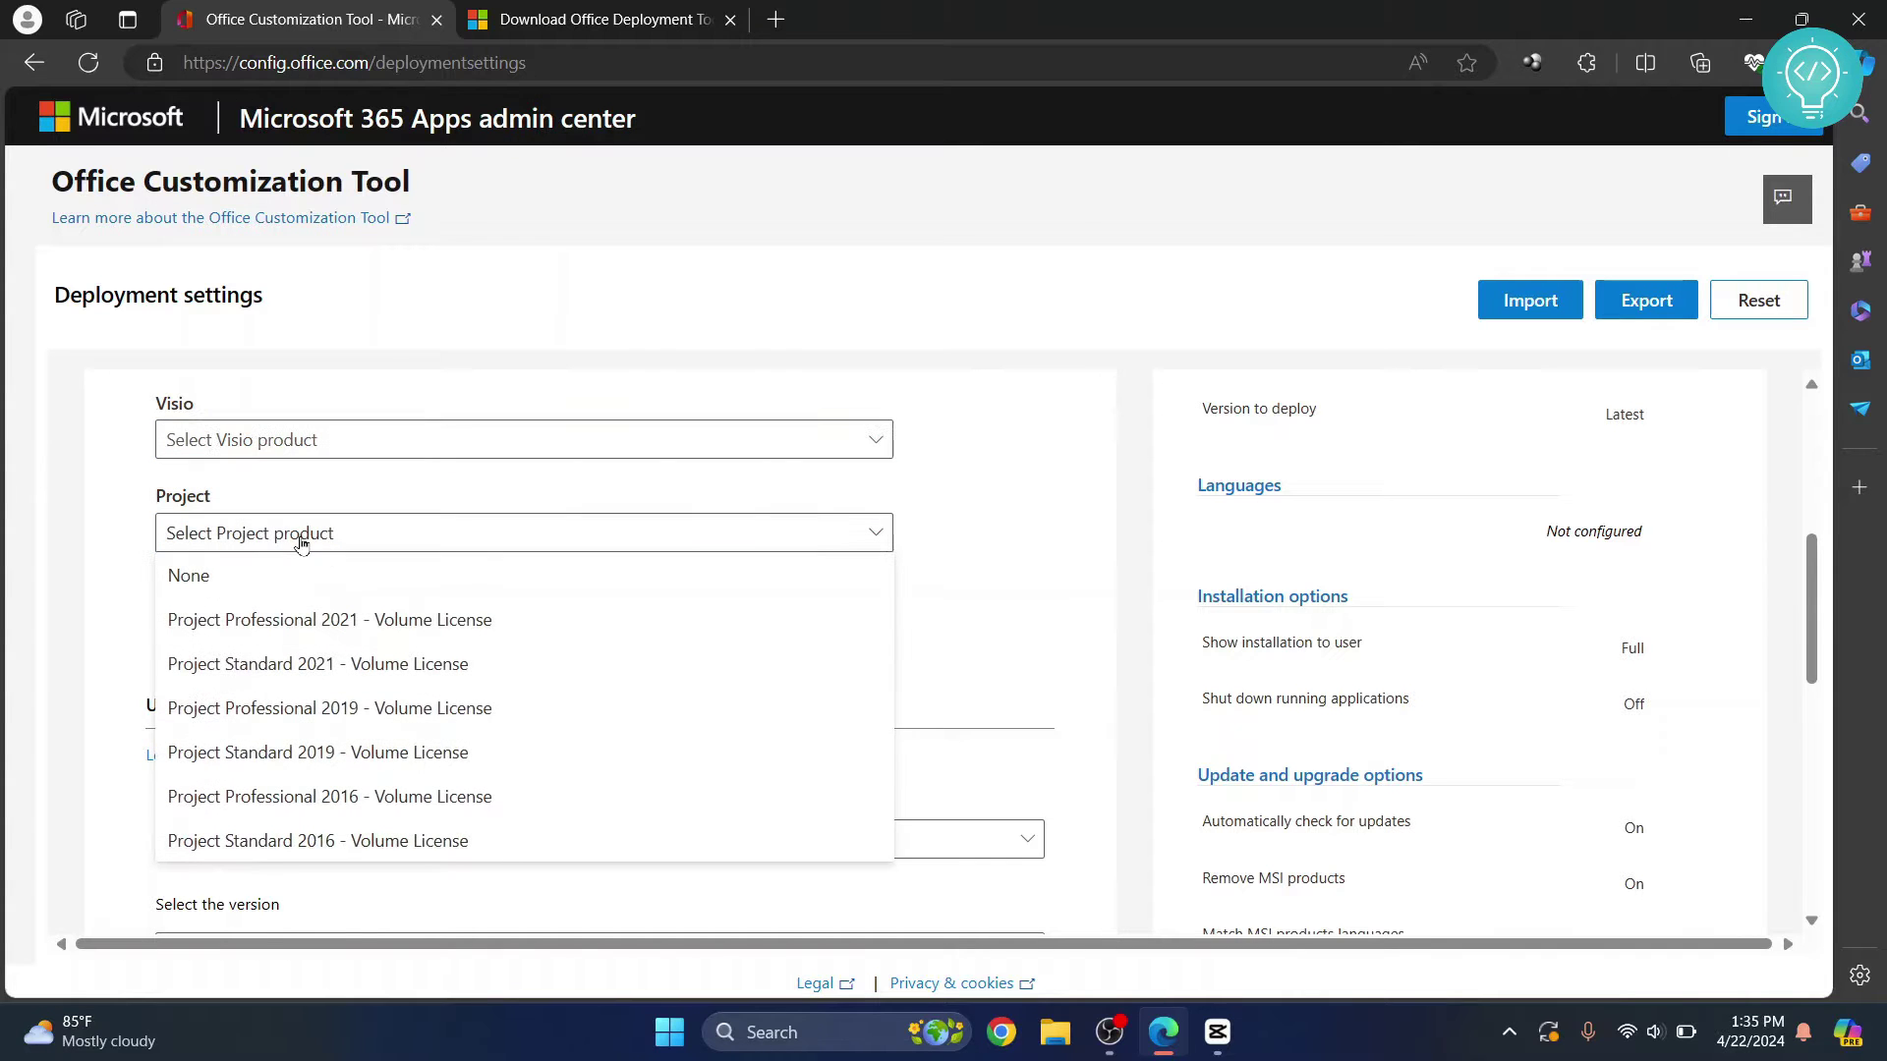
{"action": "left_click", "coordinate": [301, 544]}
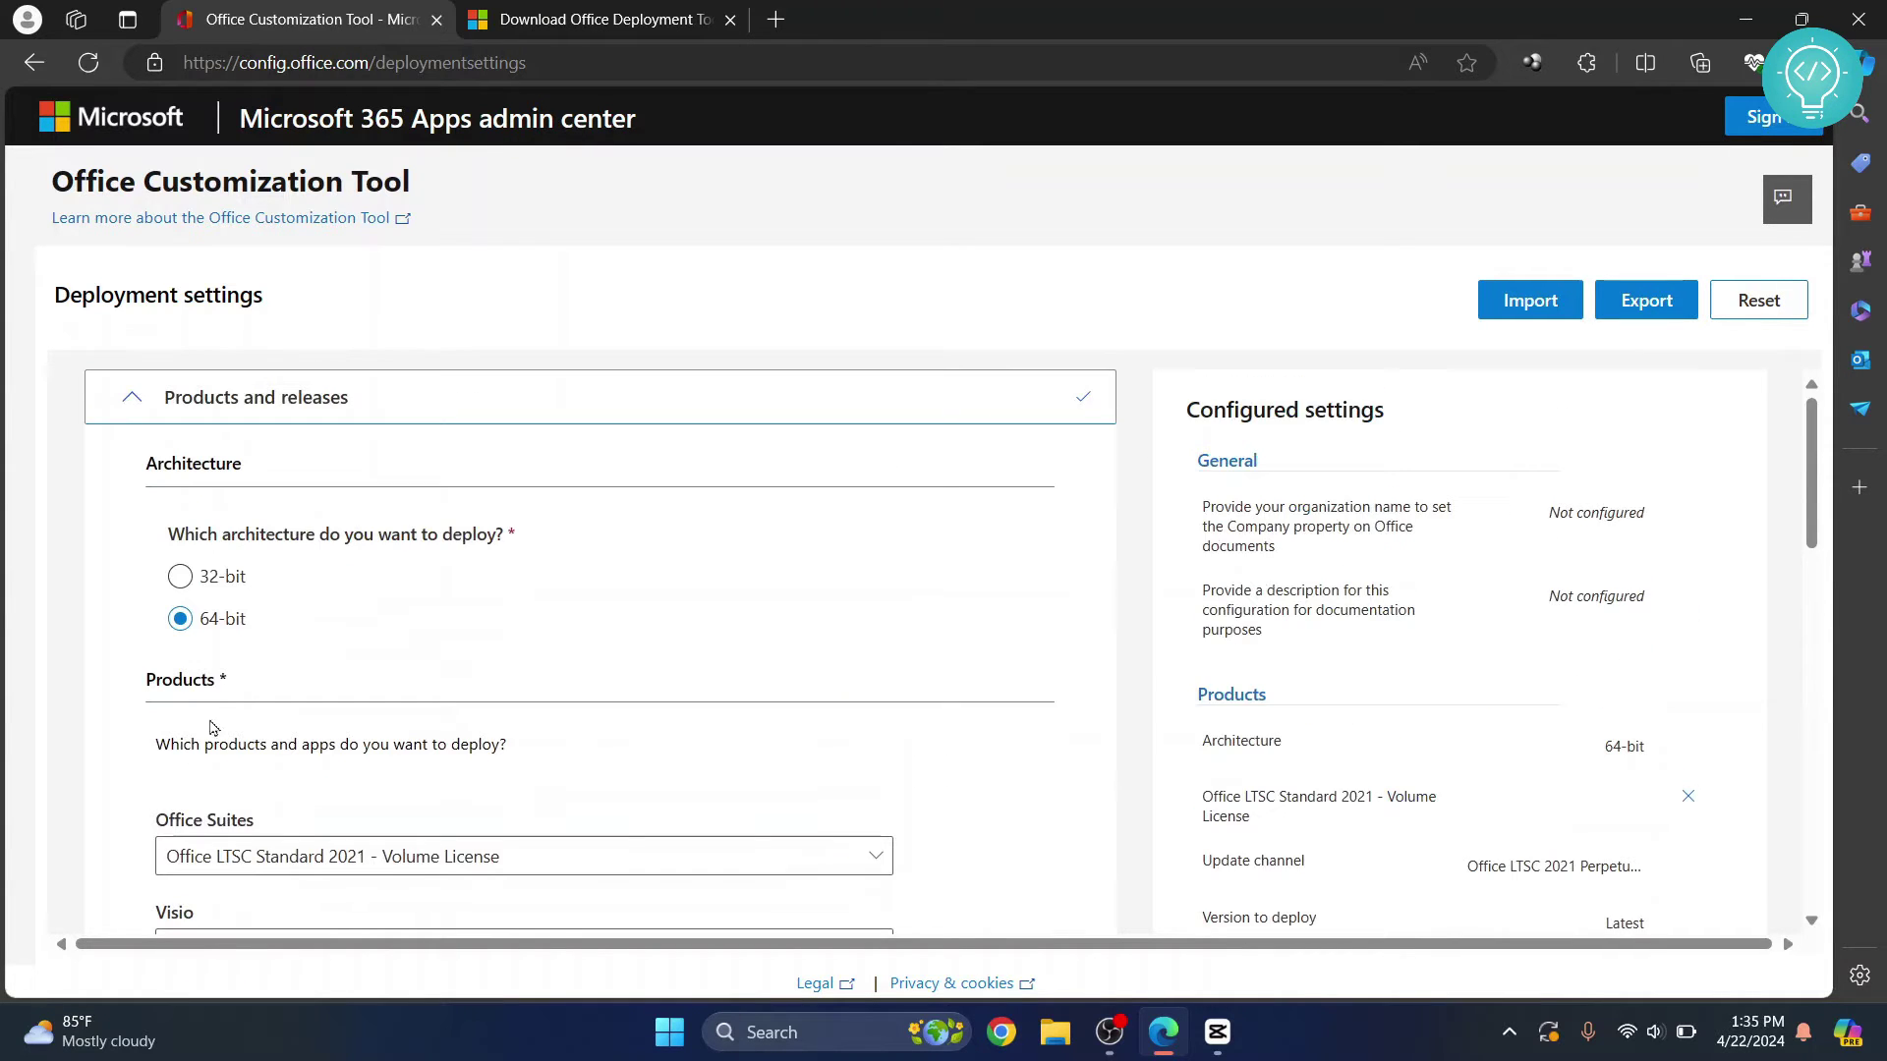
- Switch OneDrive Desktop, OneNote, Outlook and Publisher off, then continue to Language
{"action": "scroll", "coordinate": [214, 732], "scroll_direction": "down", "scroll_amount": 5}
{"action": "scroll", "coordinate": [271, 736], "scroll_direction": "down", "scroll_amount": 4}
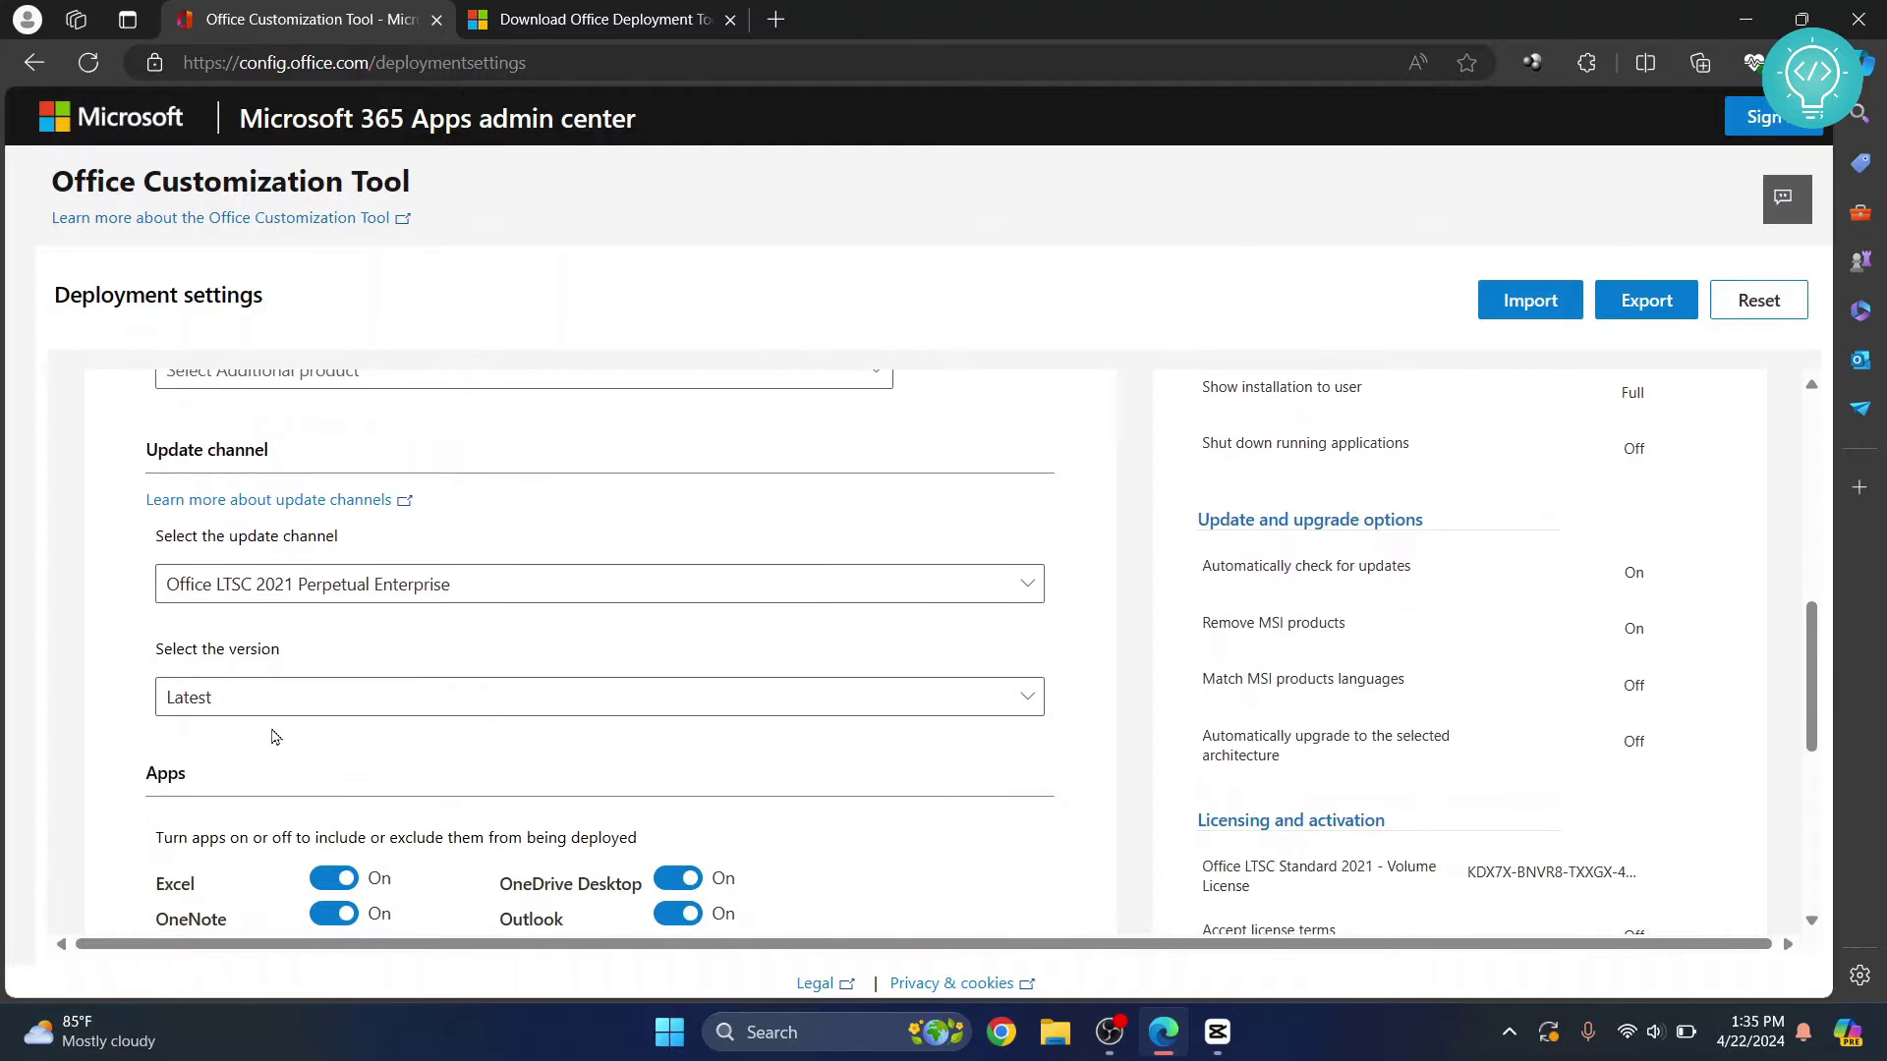
{"action": "scroll", "coordinate": [274, 737], "scroll_direction": "down", "scroll_amount": 3}
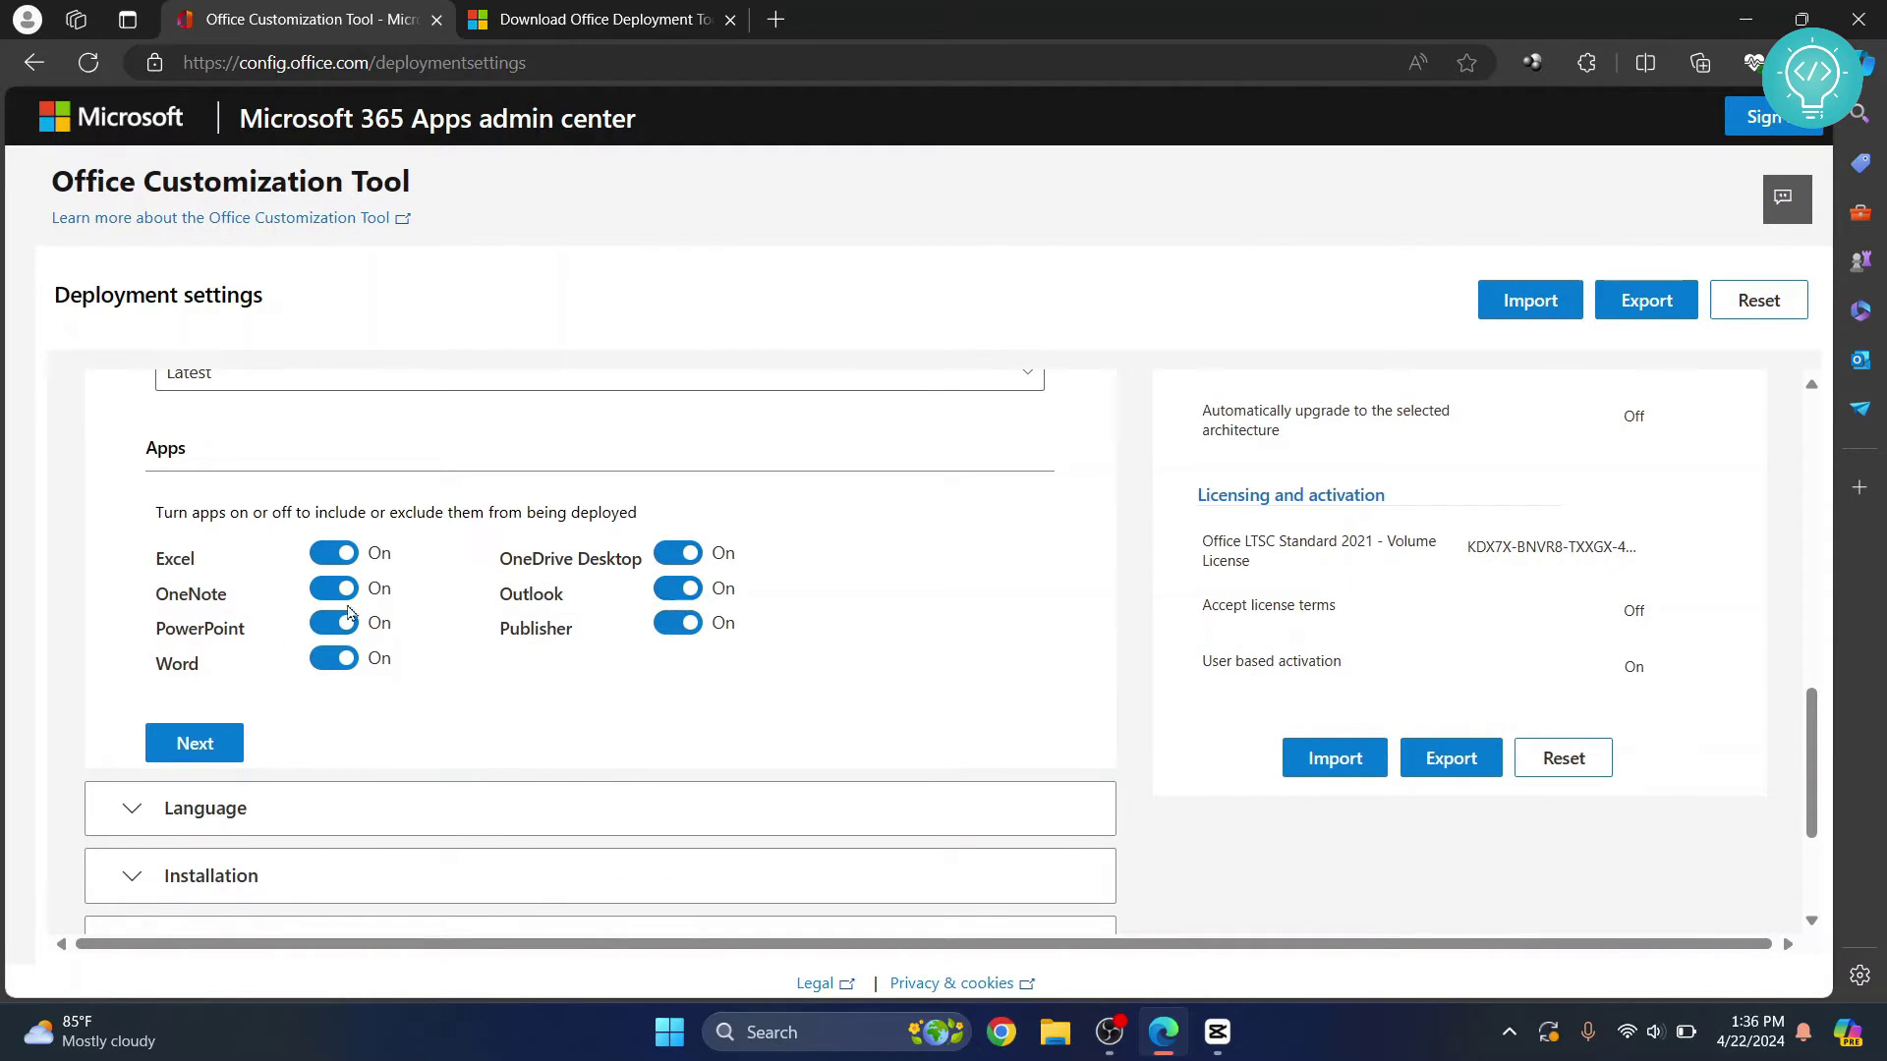
{"action": "left_click", "coordinate": [674, 551]}
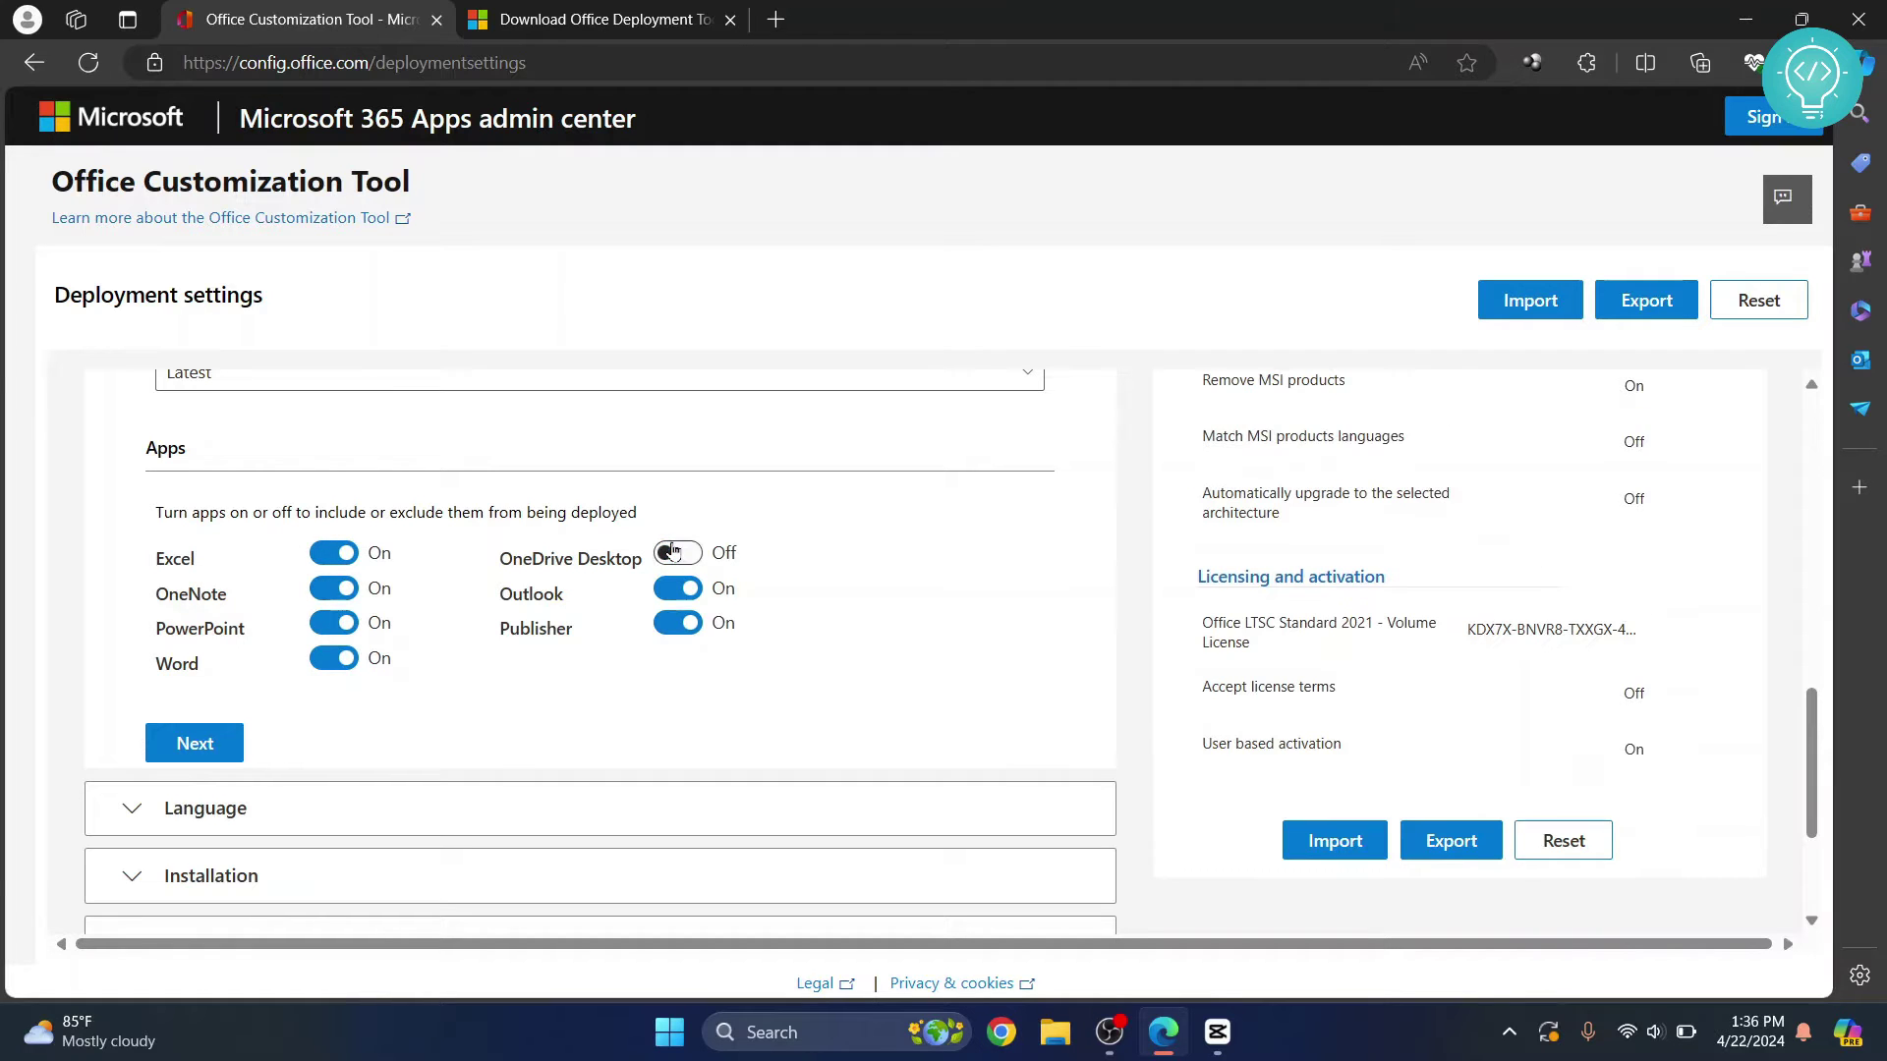
{"action": "left_click", "coordinate": [324, 591]}
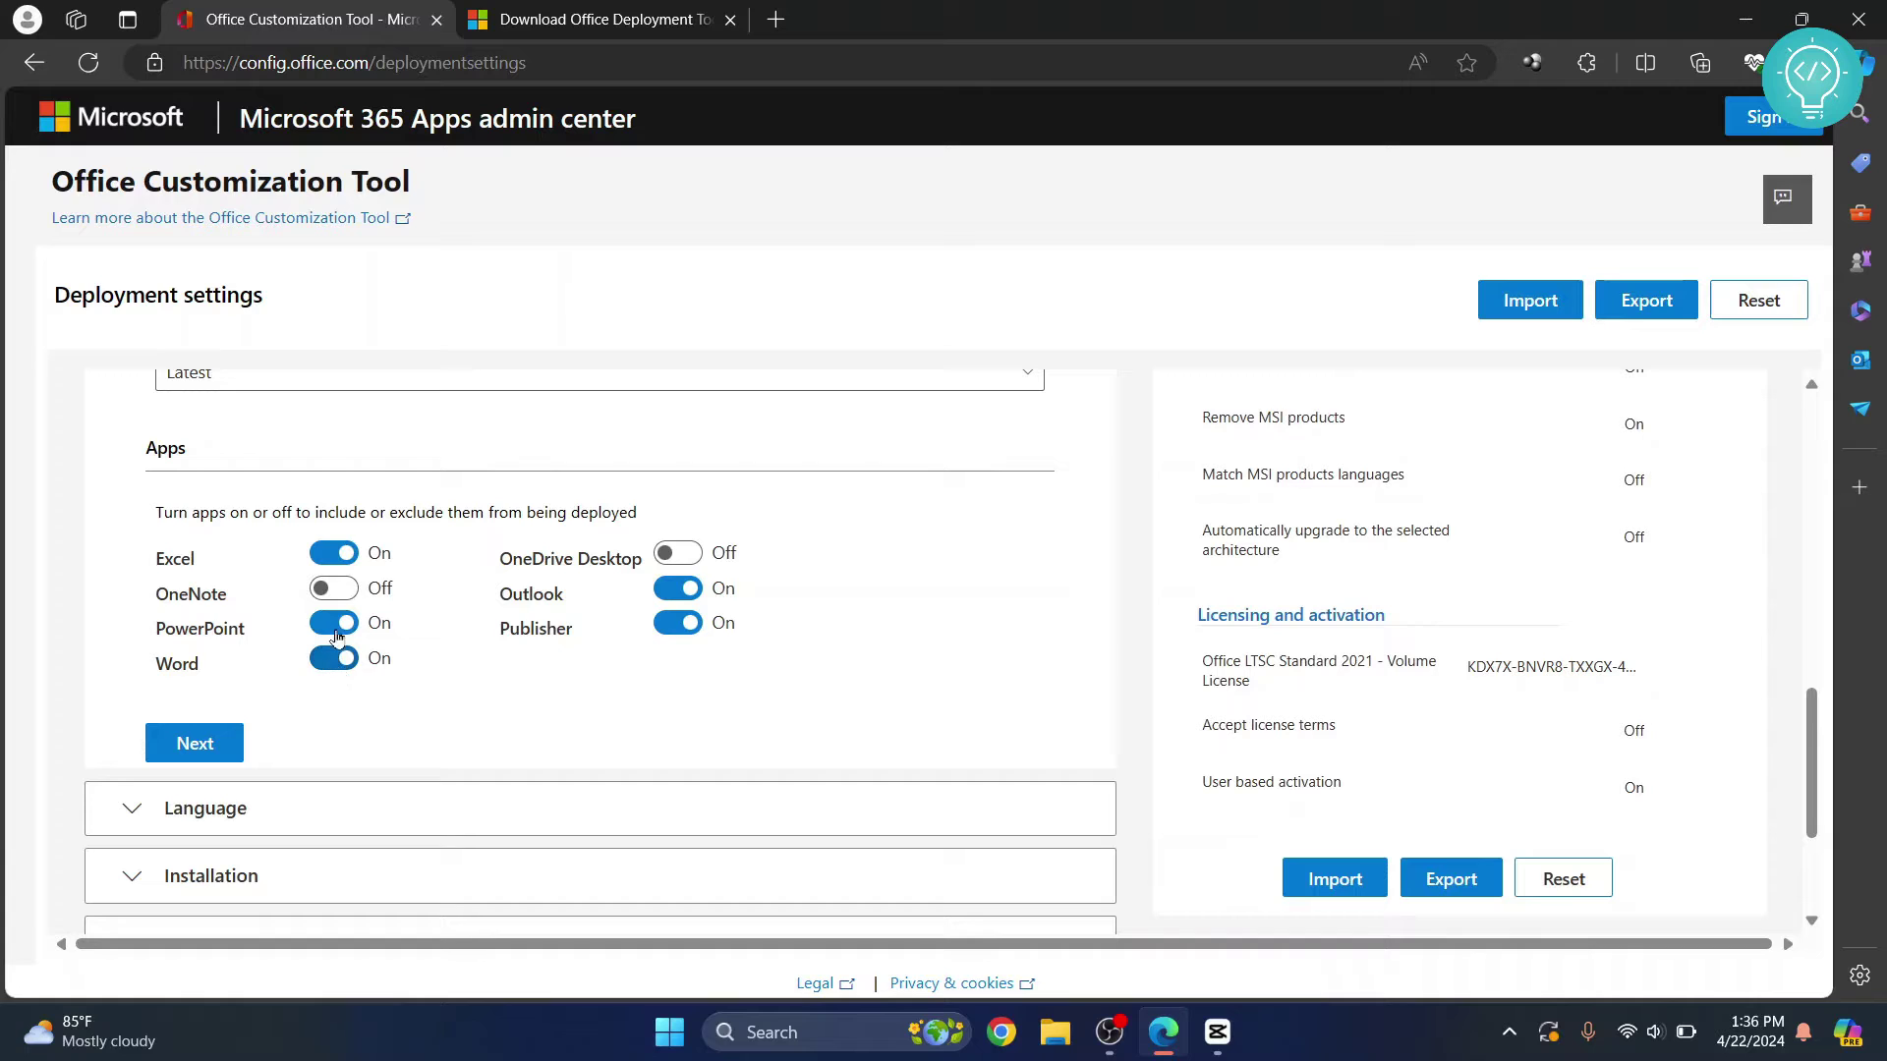
{"action": "left_click", "coordinate": [674, 593]}
{"action": "left_click", "coordinate": [675, 623]}
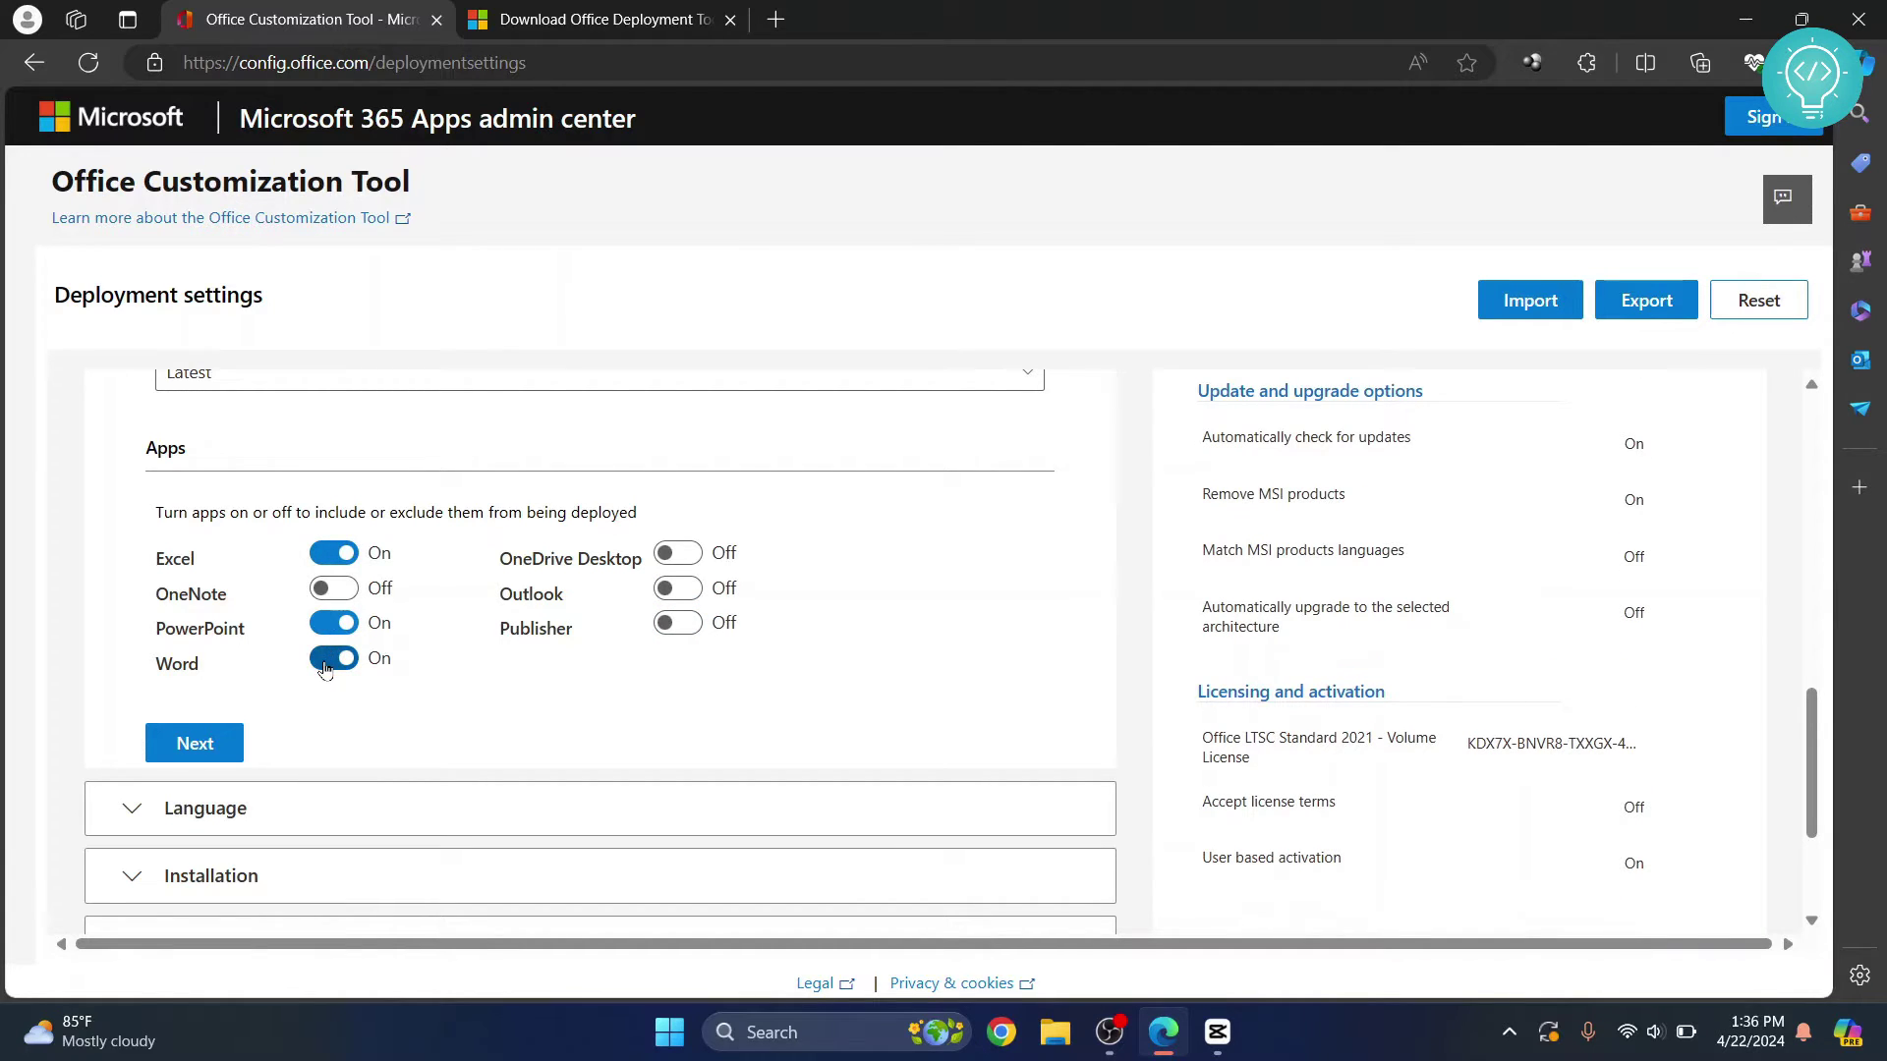
{"action": "scroll", "coordinate": [324, 662], "scroll_direction": "down", "scroll_amount": 1}
{"action": "left_click", "coordinate": [194, 647]}
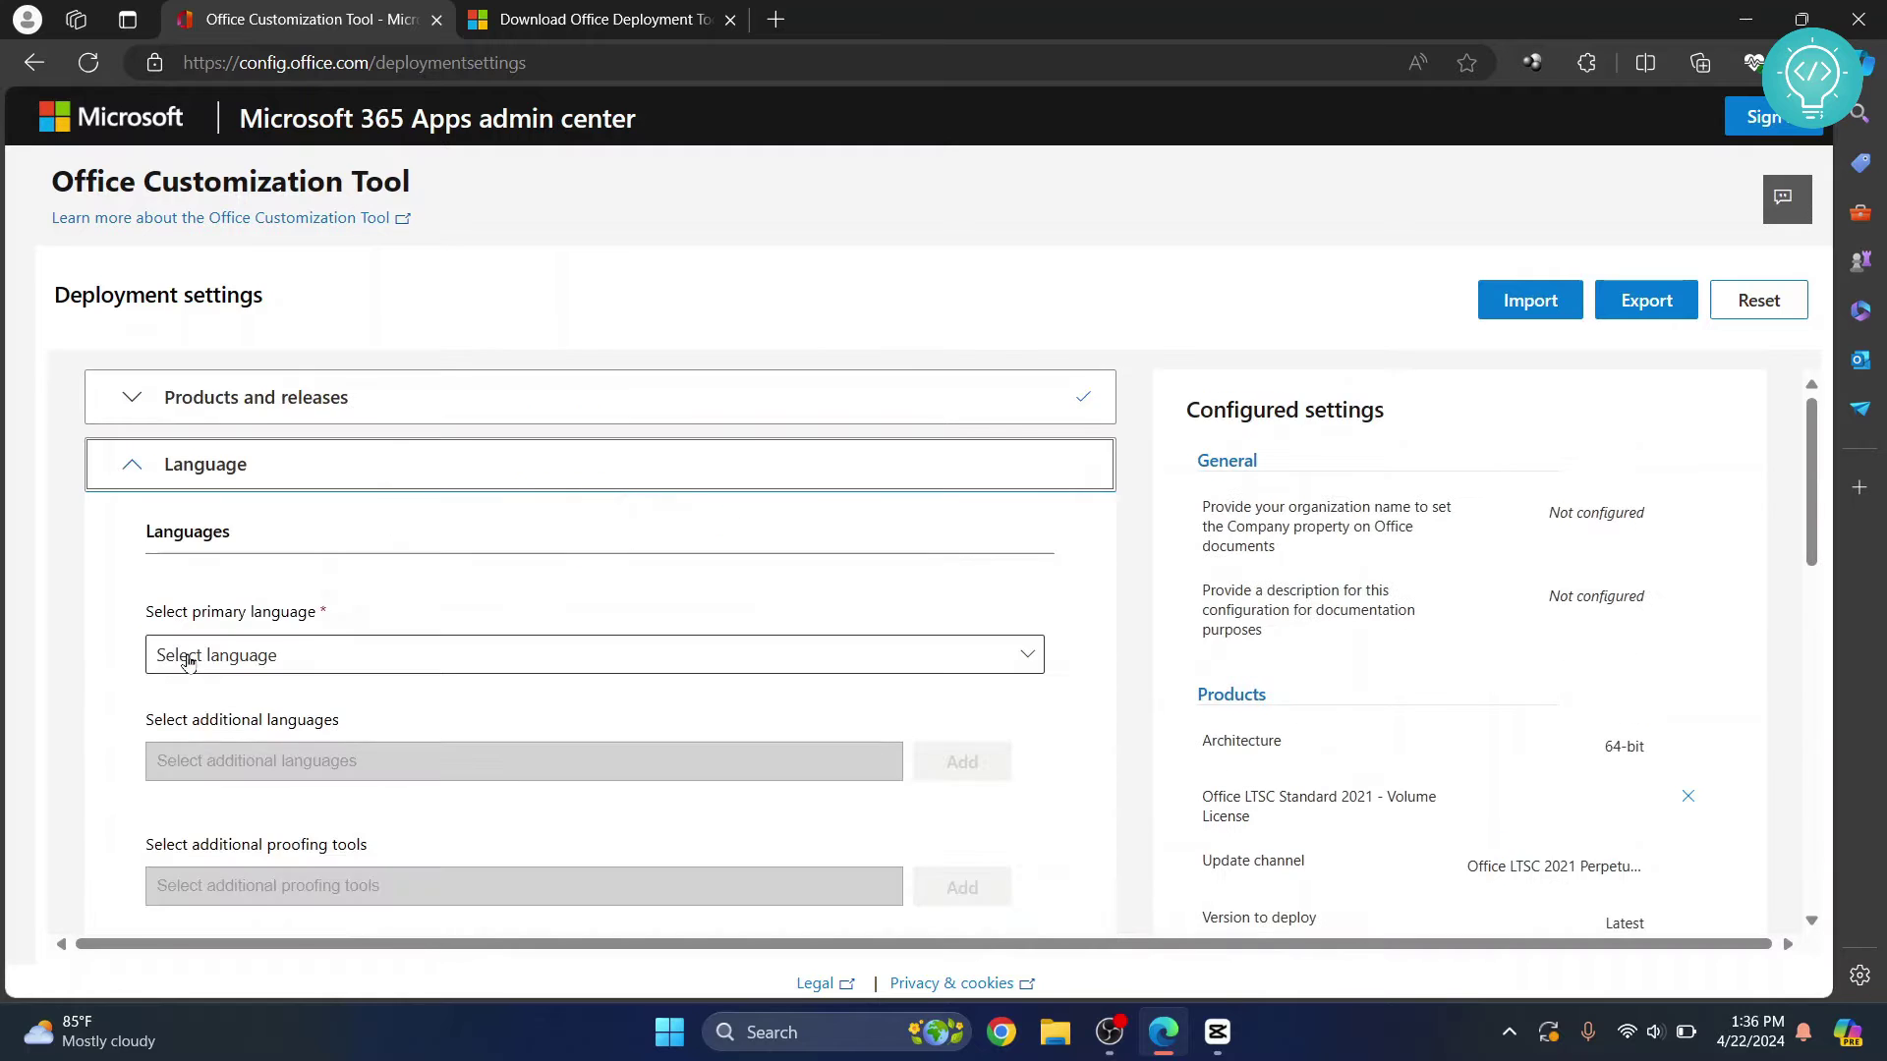
- Choose English (United States) as the primary language and continue to Installation
{"action": "left_click", "coordinate": [253, 552]}
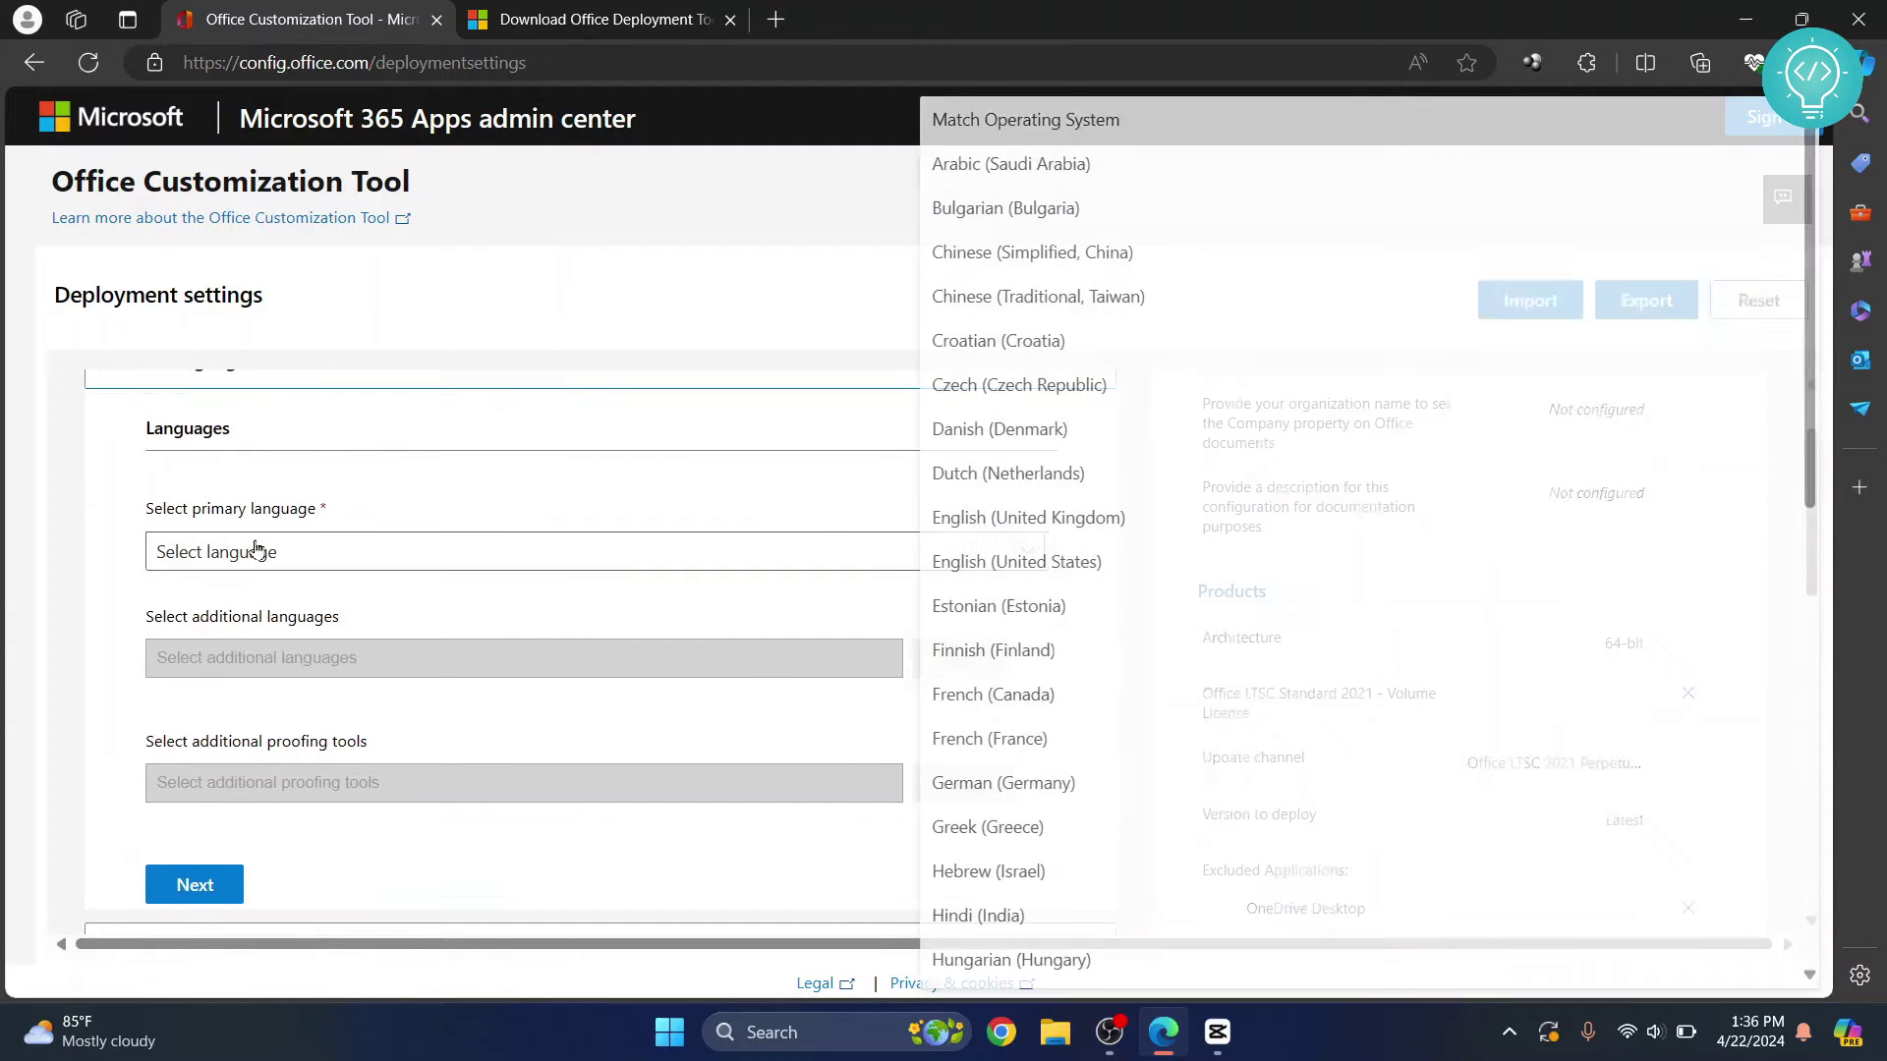
{"action": "left_click", "coordinate": [1071, 562]}
{"action": "scroll", "coordinate": [412, 632], "scroll_direction": "down", "scroll_amount": 4}
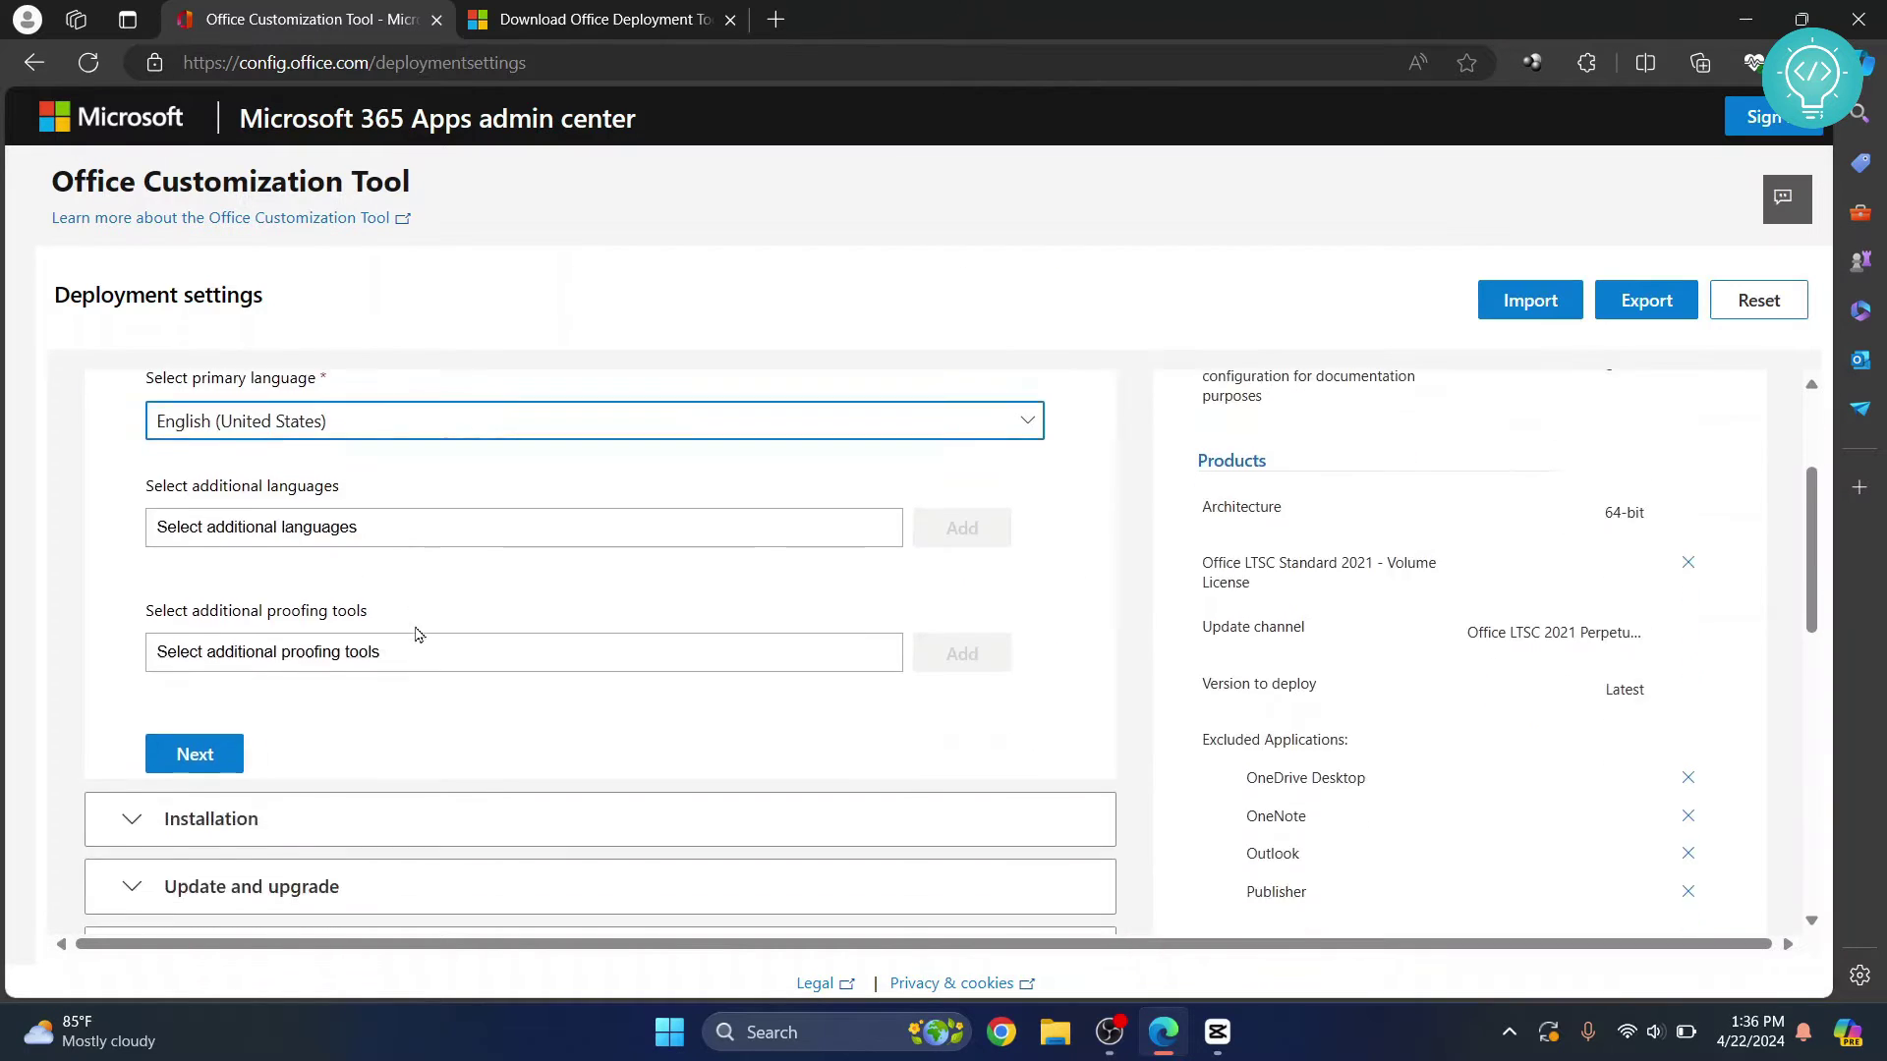
{"action": "left_click", "coordinate": [194, 504]}
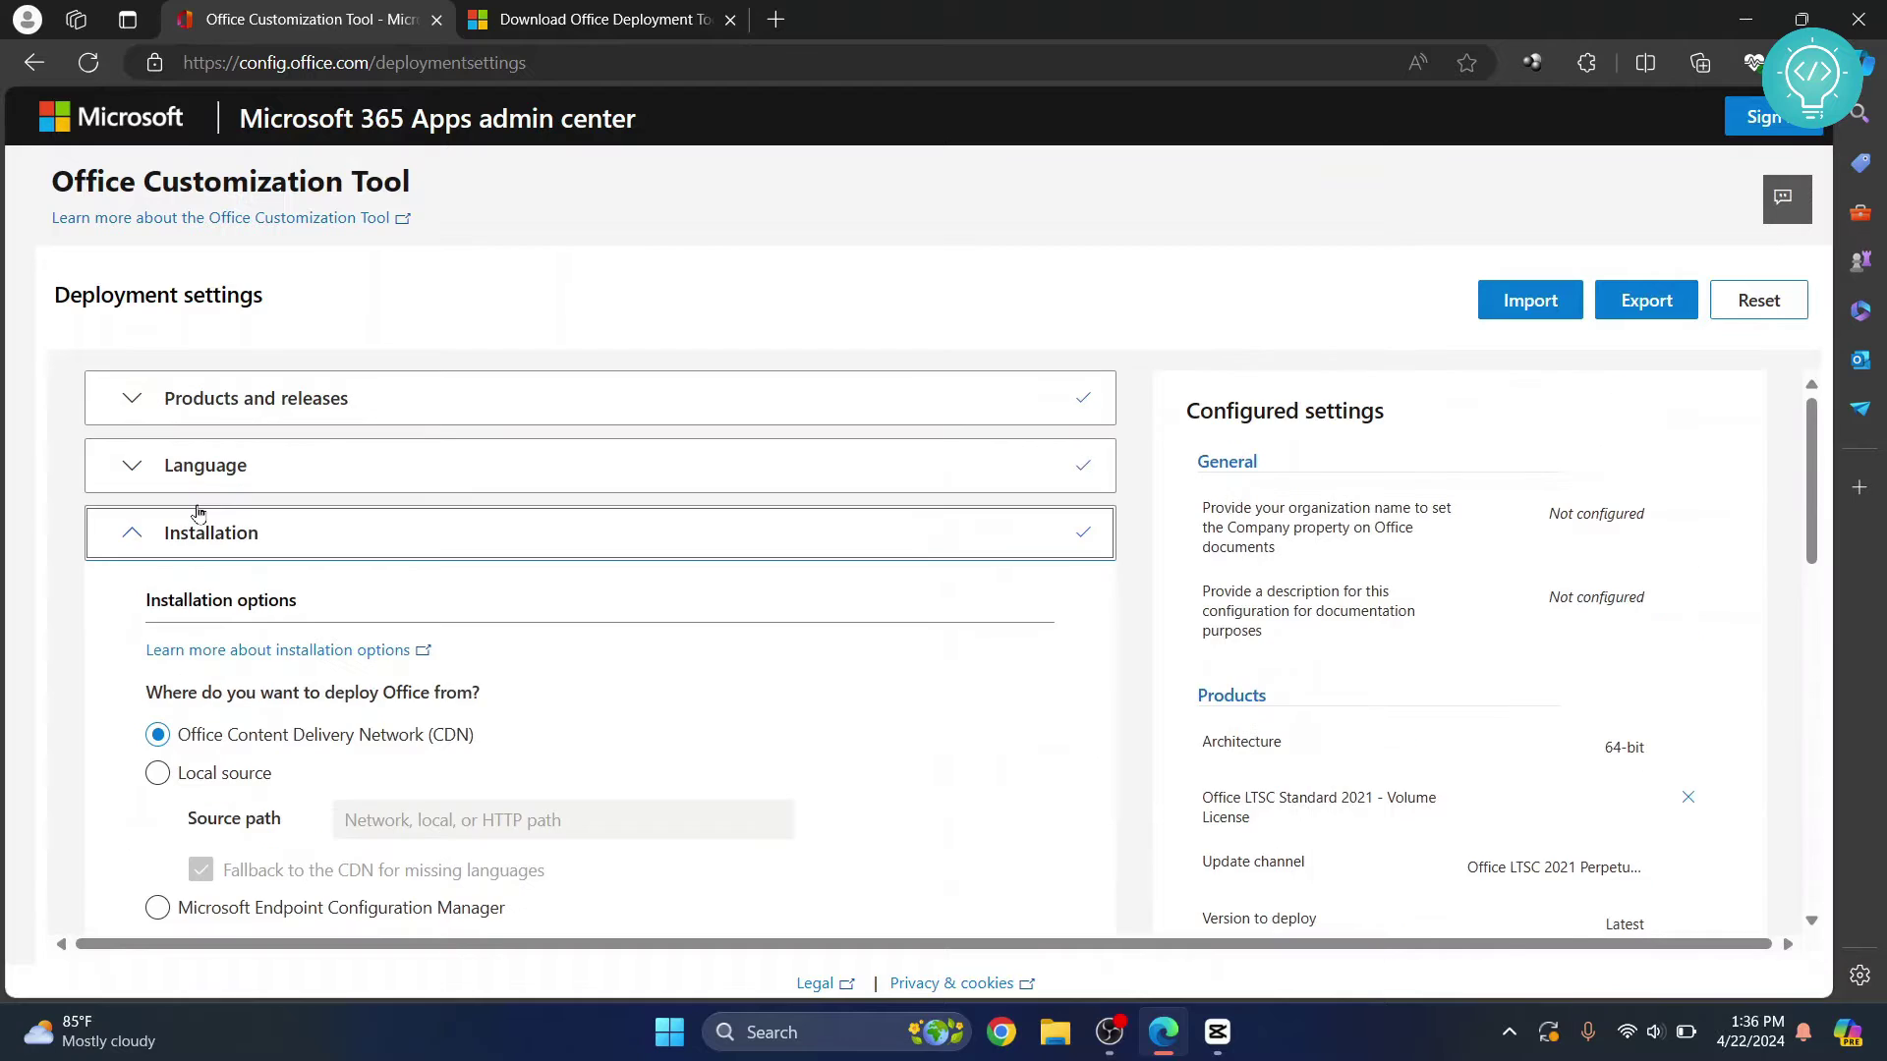
- Keep the default Installation options and move on to update settings
{"action": "scroll", "coordinate": [202, 508], "scroll_direction": "down", "scroll_amount": 4}
{"action": "scroll", "coordinate": [197, 512], "scroll_direction": "up", "scroll_amount": 4}
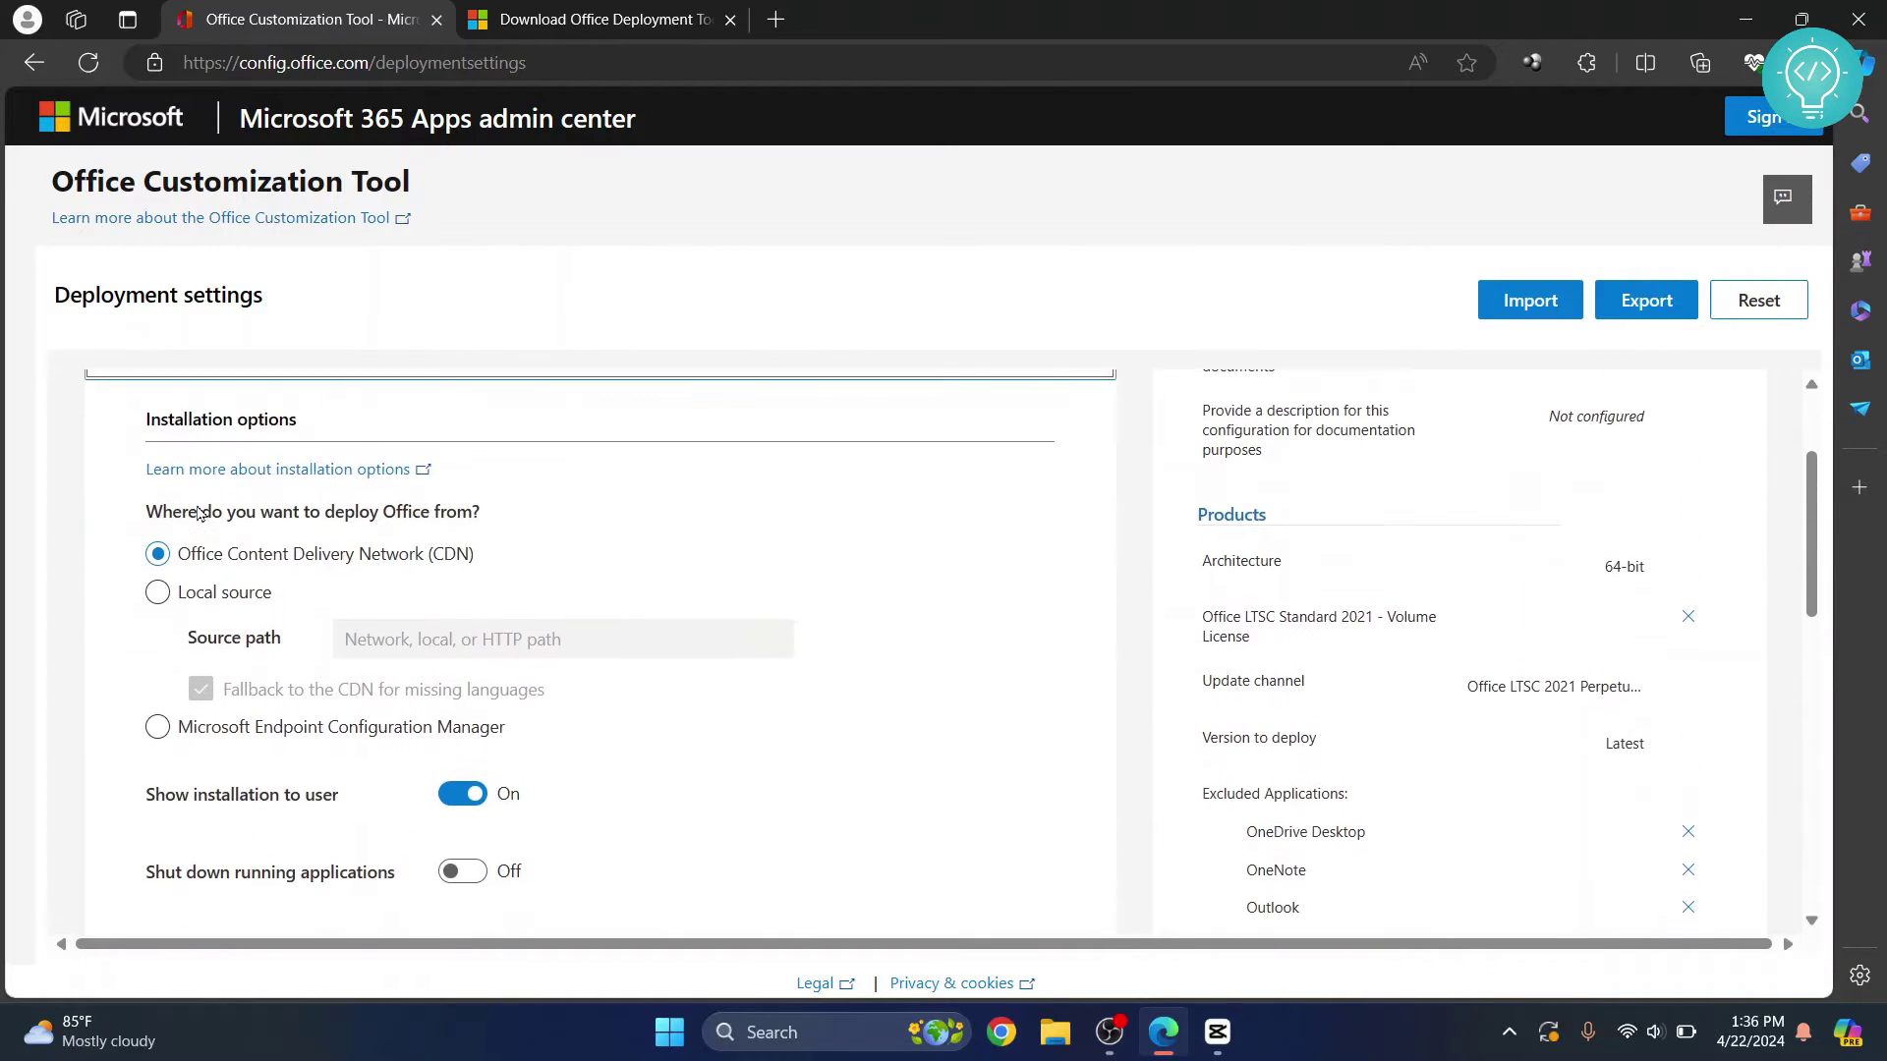
{"action": "scroll", "coordinate": [197, 512], "scroll_direction": "down", "scroll_amount": 5}
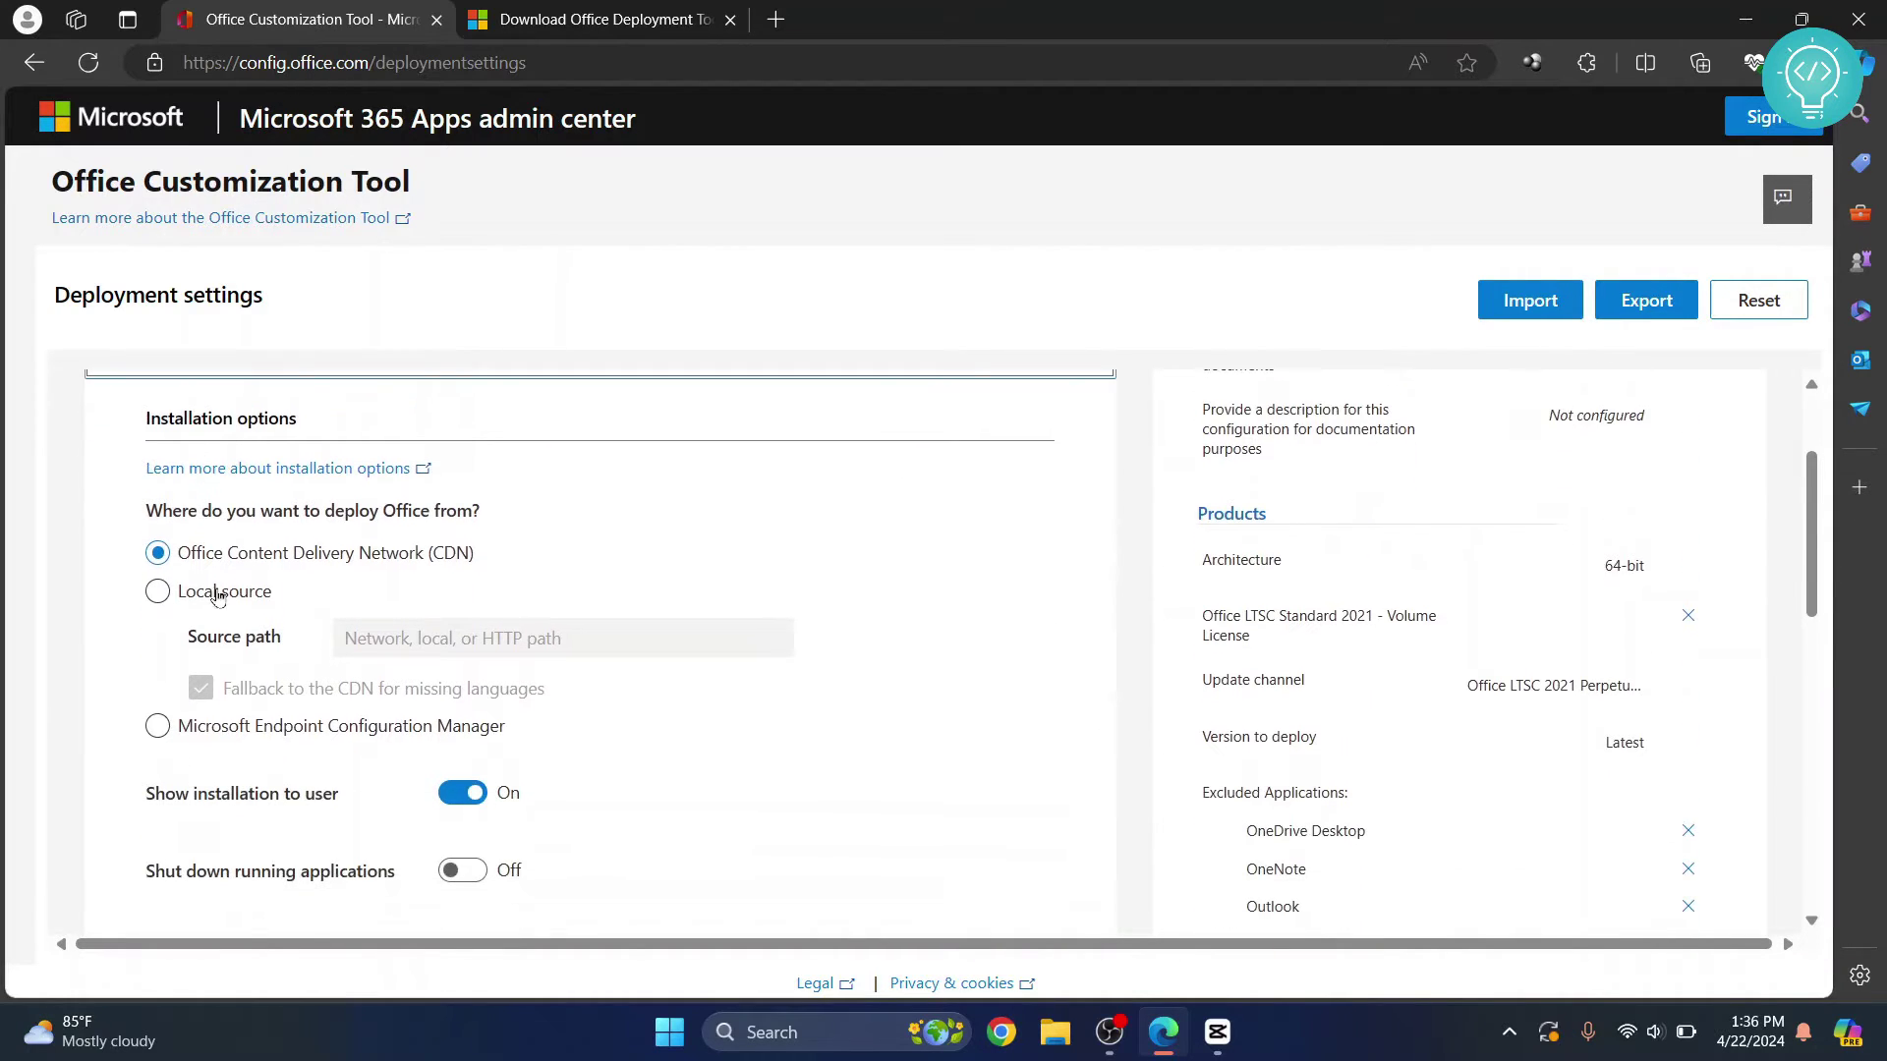
{"action": "left_click", "coordinate": [211, 559]}
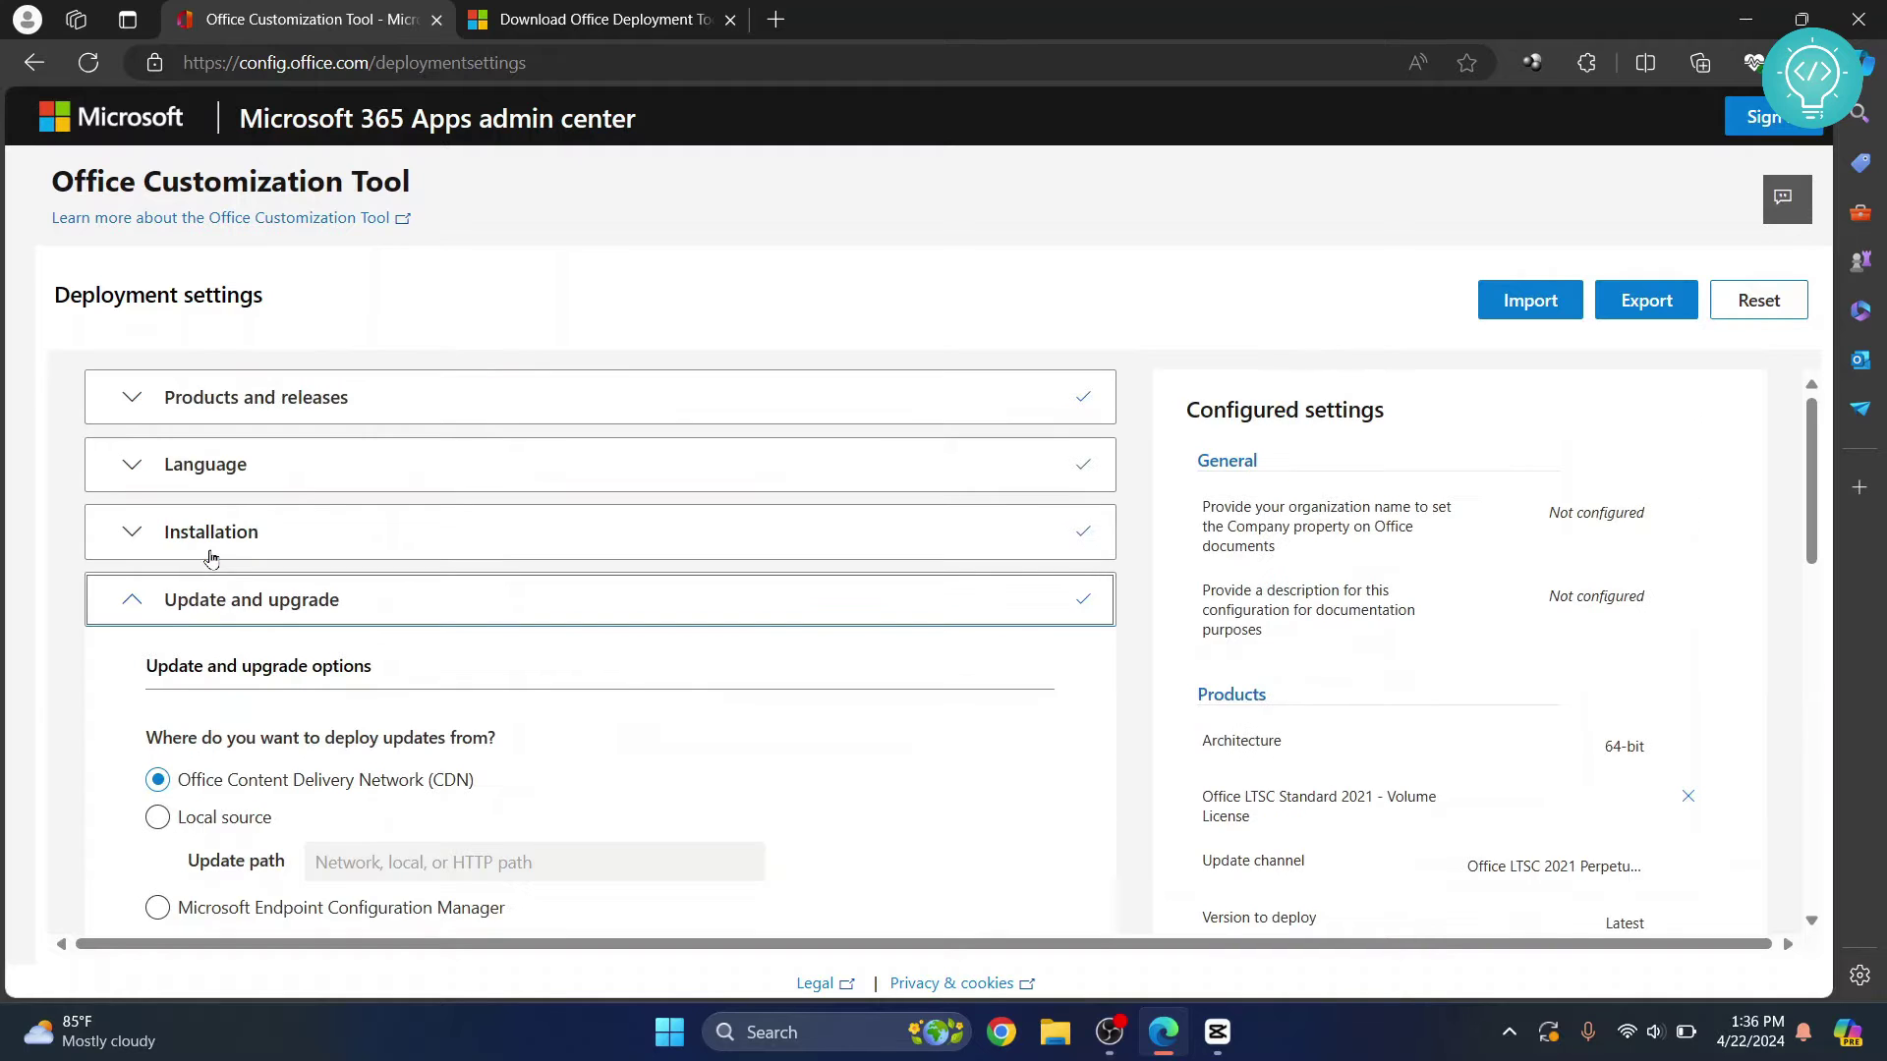
- Turn off automatic update checks and MSI Office removal, then continue to Licensing and activation
{"action": "scroll", "coordinate": [226, 688], "scroll_direction": "down", "scroll_amount": 2}
{"action": "scroll", "coordinate": [273, 574], "scroll_direction": "down", "scroll_amount": 2}
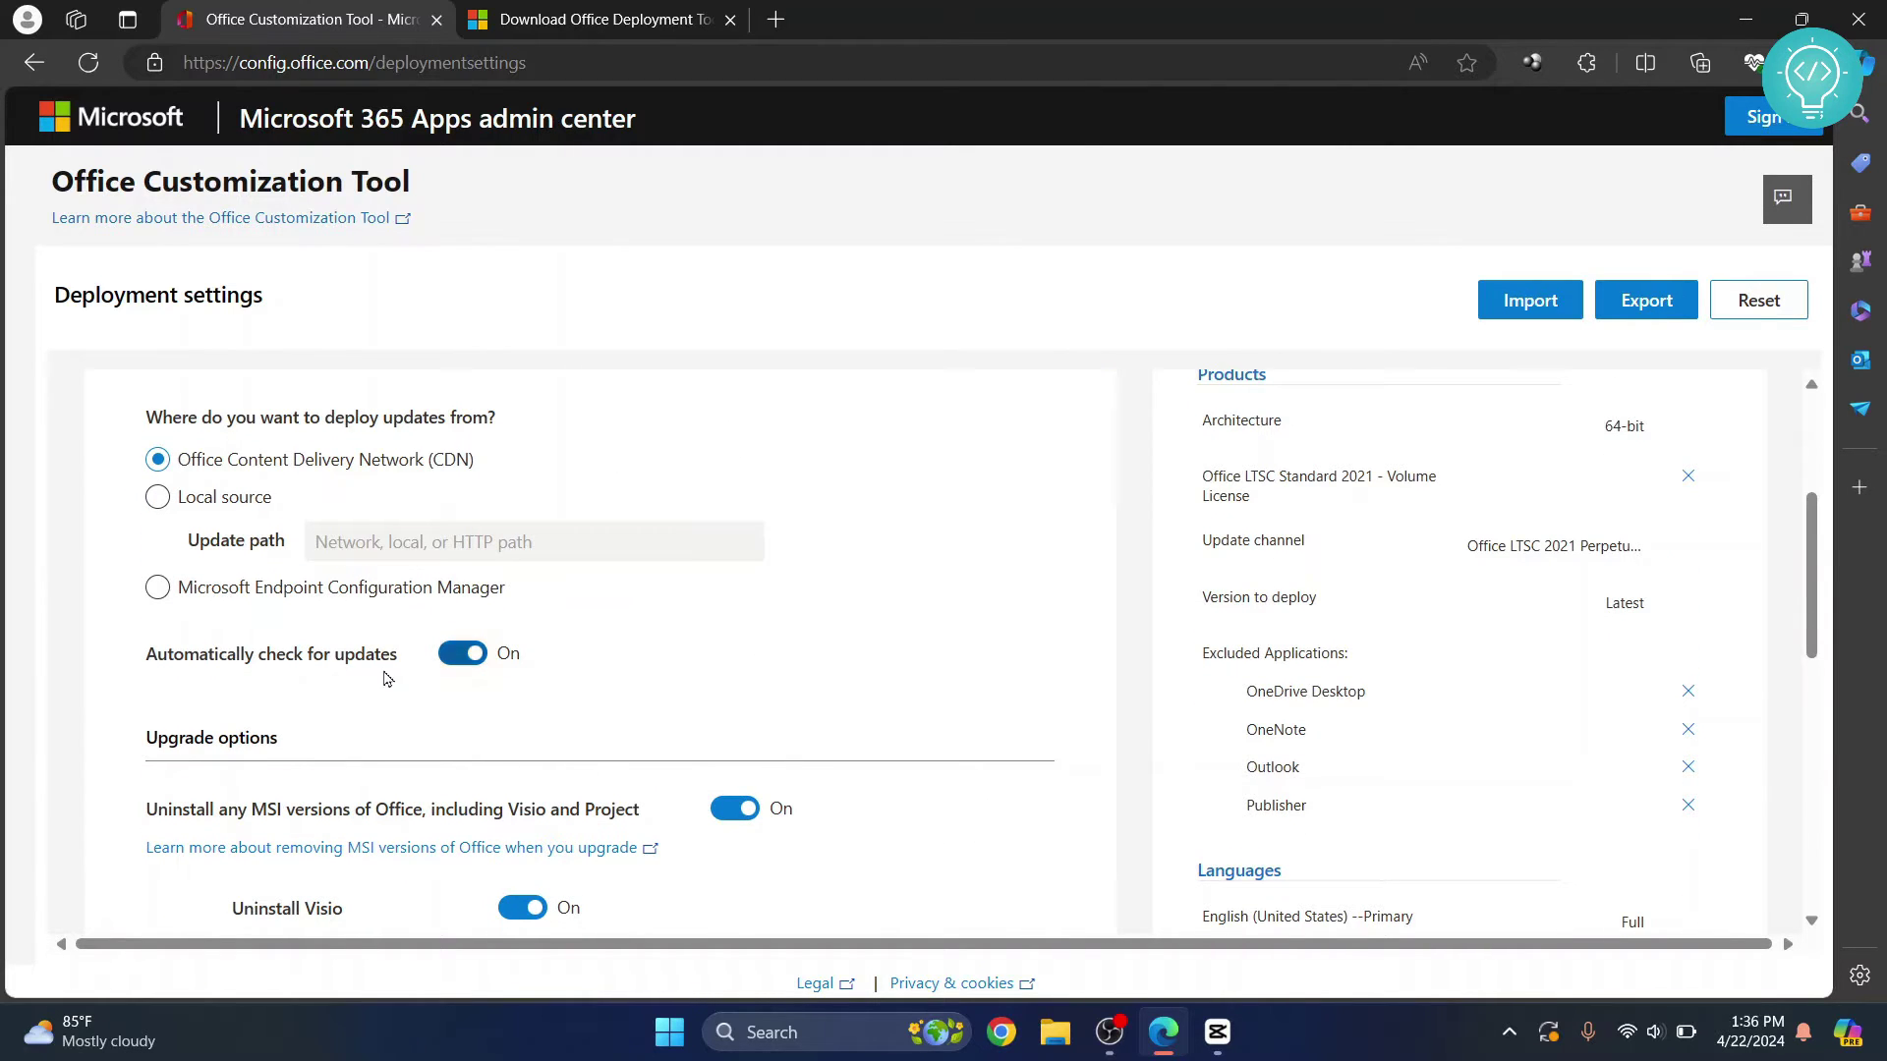
{"action": "left_click", "coordinate": [455, 658]}
{"action": "scroll", "coordinate": [455, 660], "scroll_direction": "down", "scroll_amount": 1}
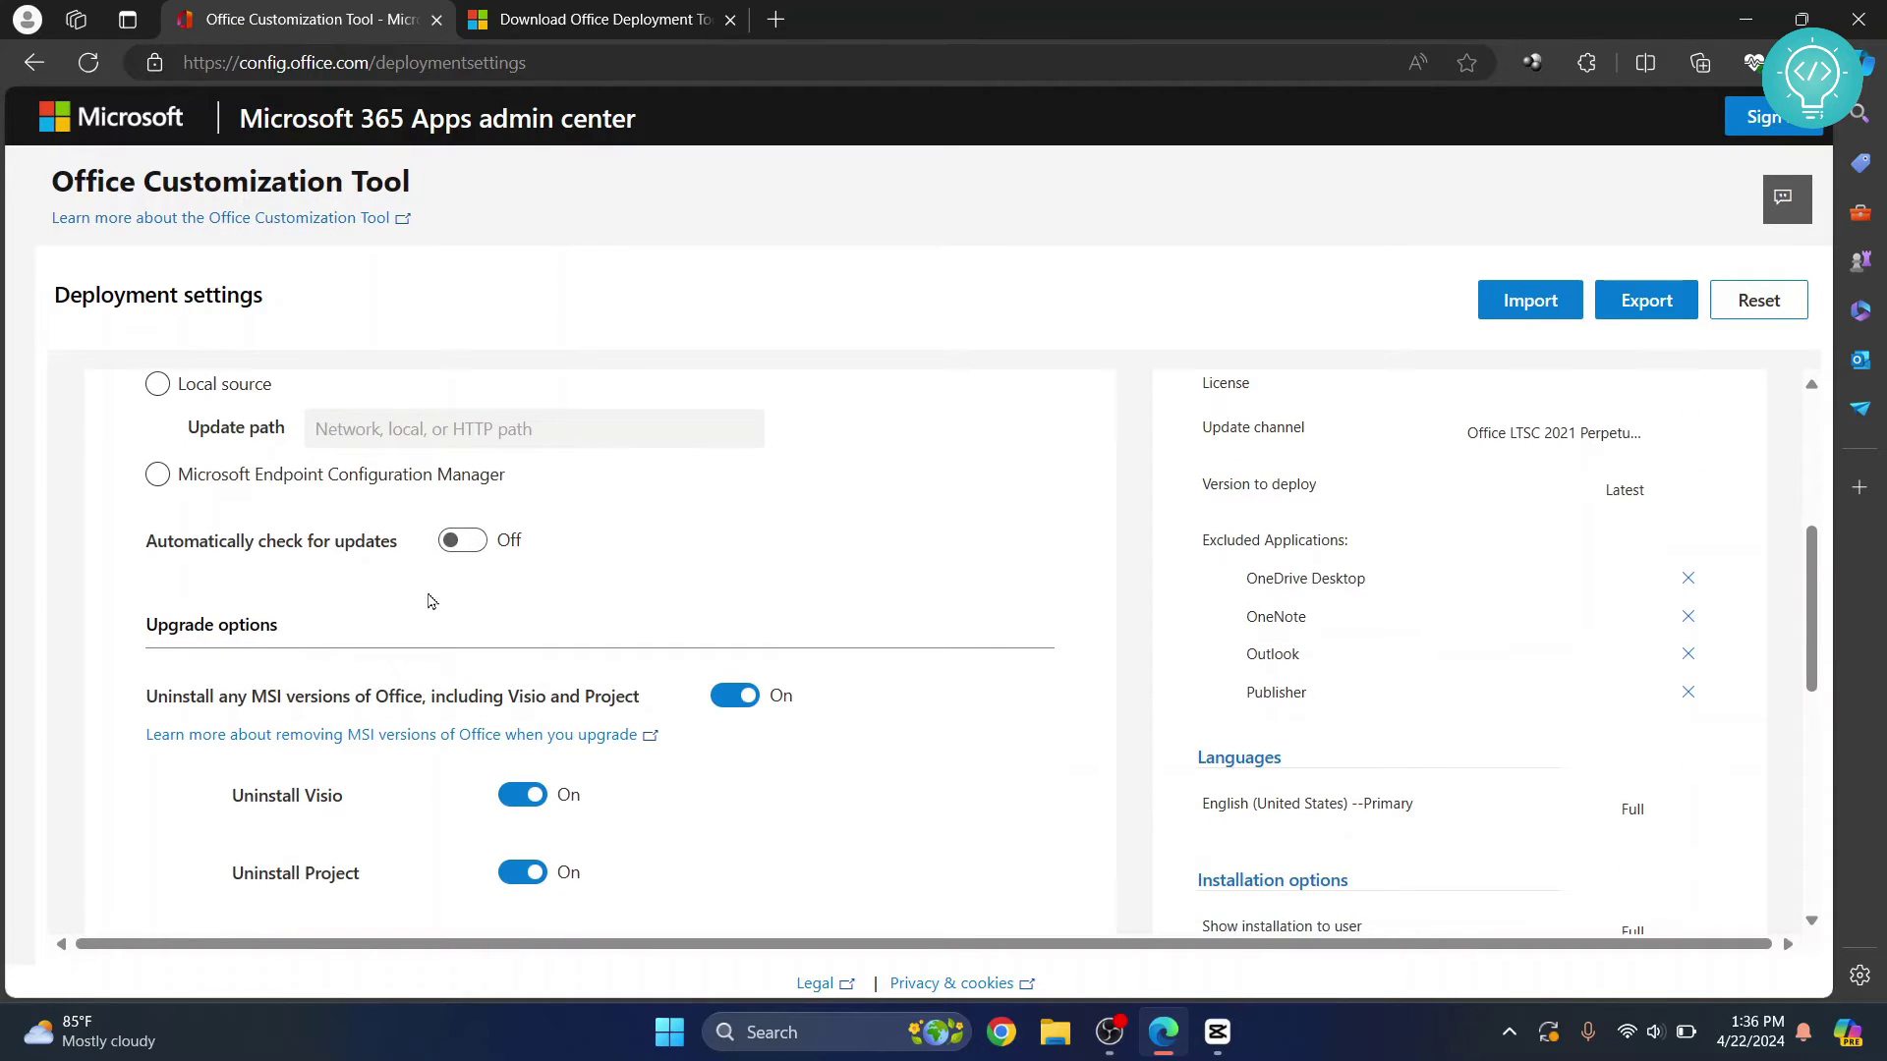
{"action": "scroll", "coordinate": [429, 597], "scroll_direction": "down", "scroll_amount": 1}
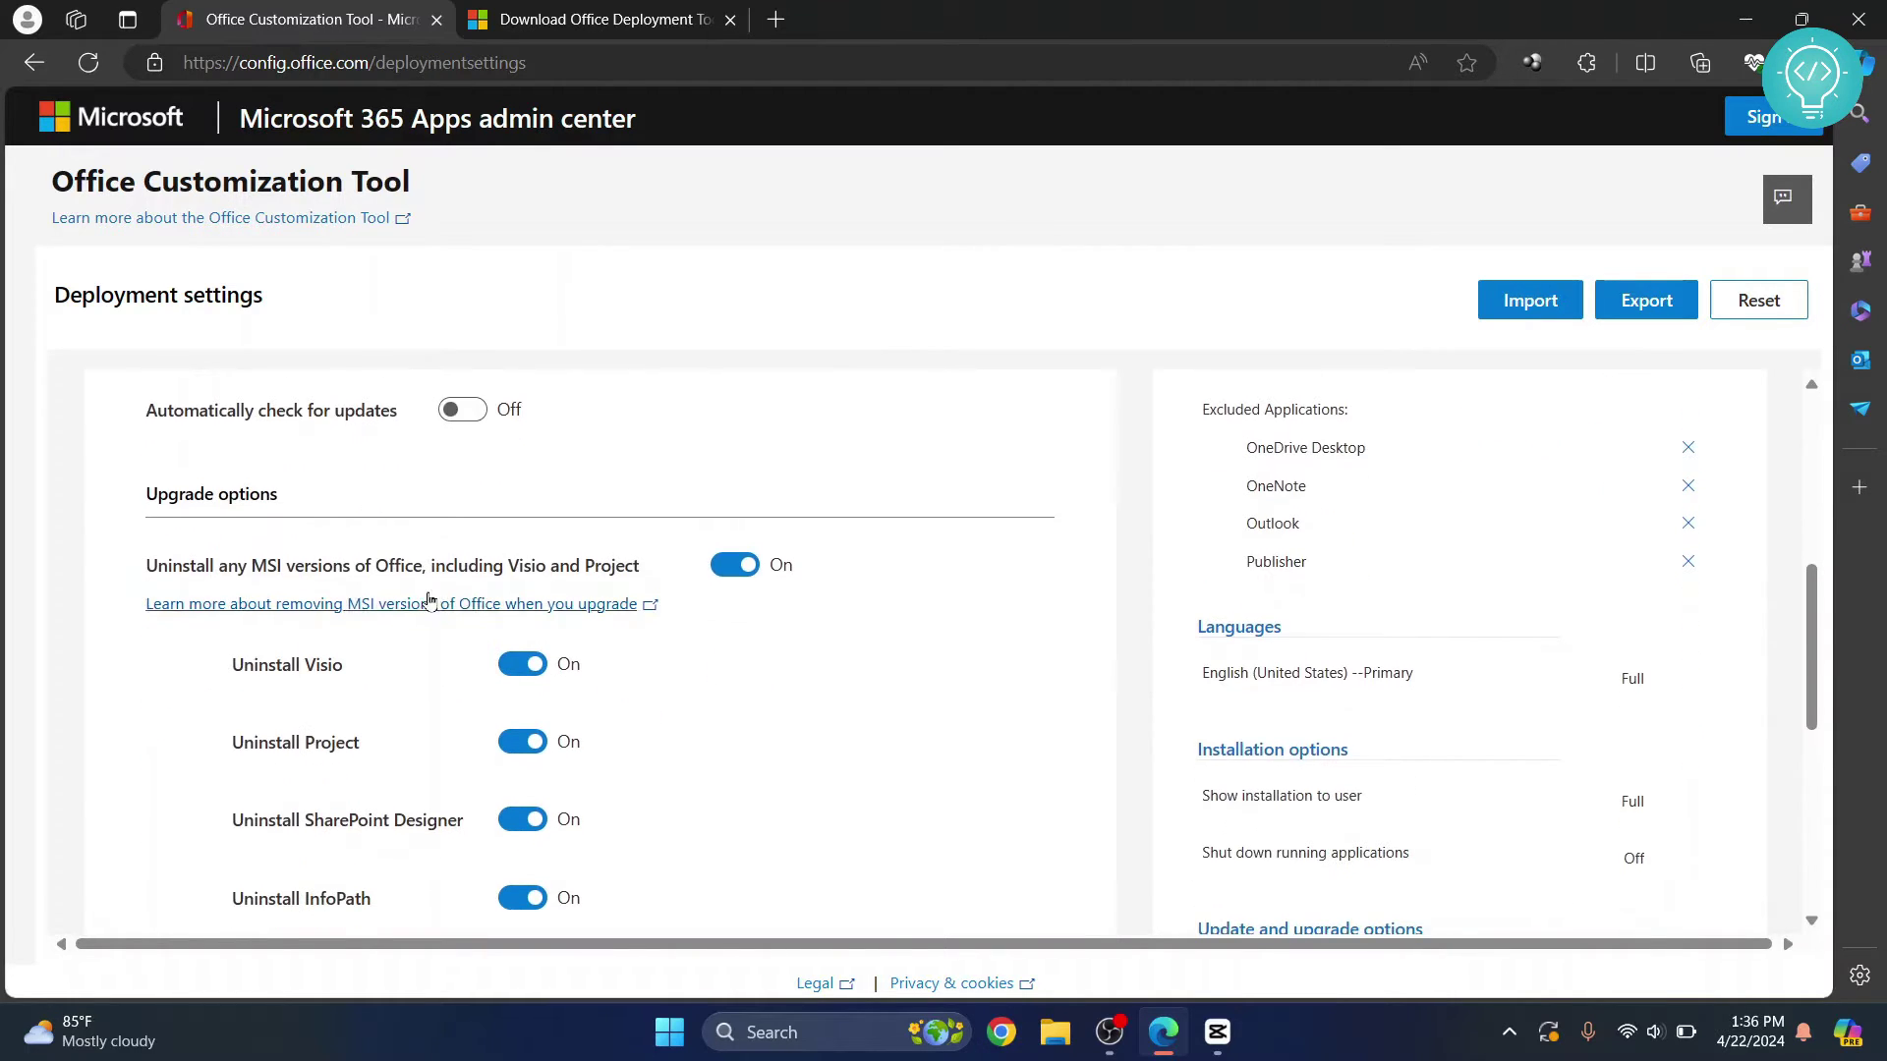
{"action": "left_click", "coordinate": [723, 565]}
{"action": "scroll", "coordinate": [727, 570], "scroll_direction": "down", "scroll_amount": 4}
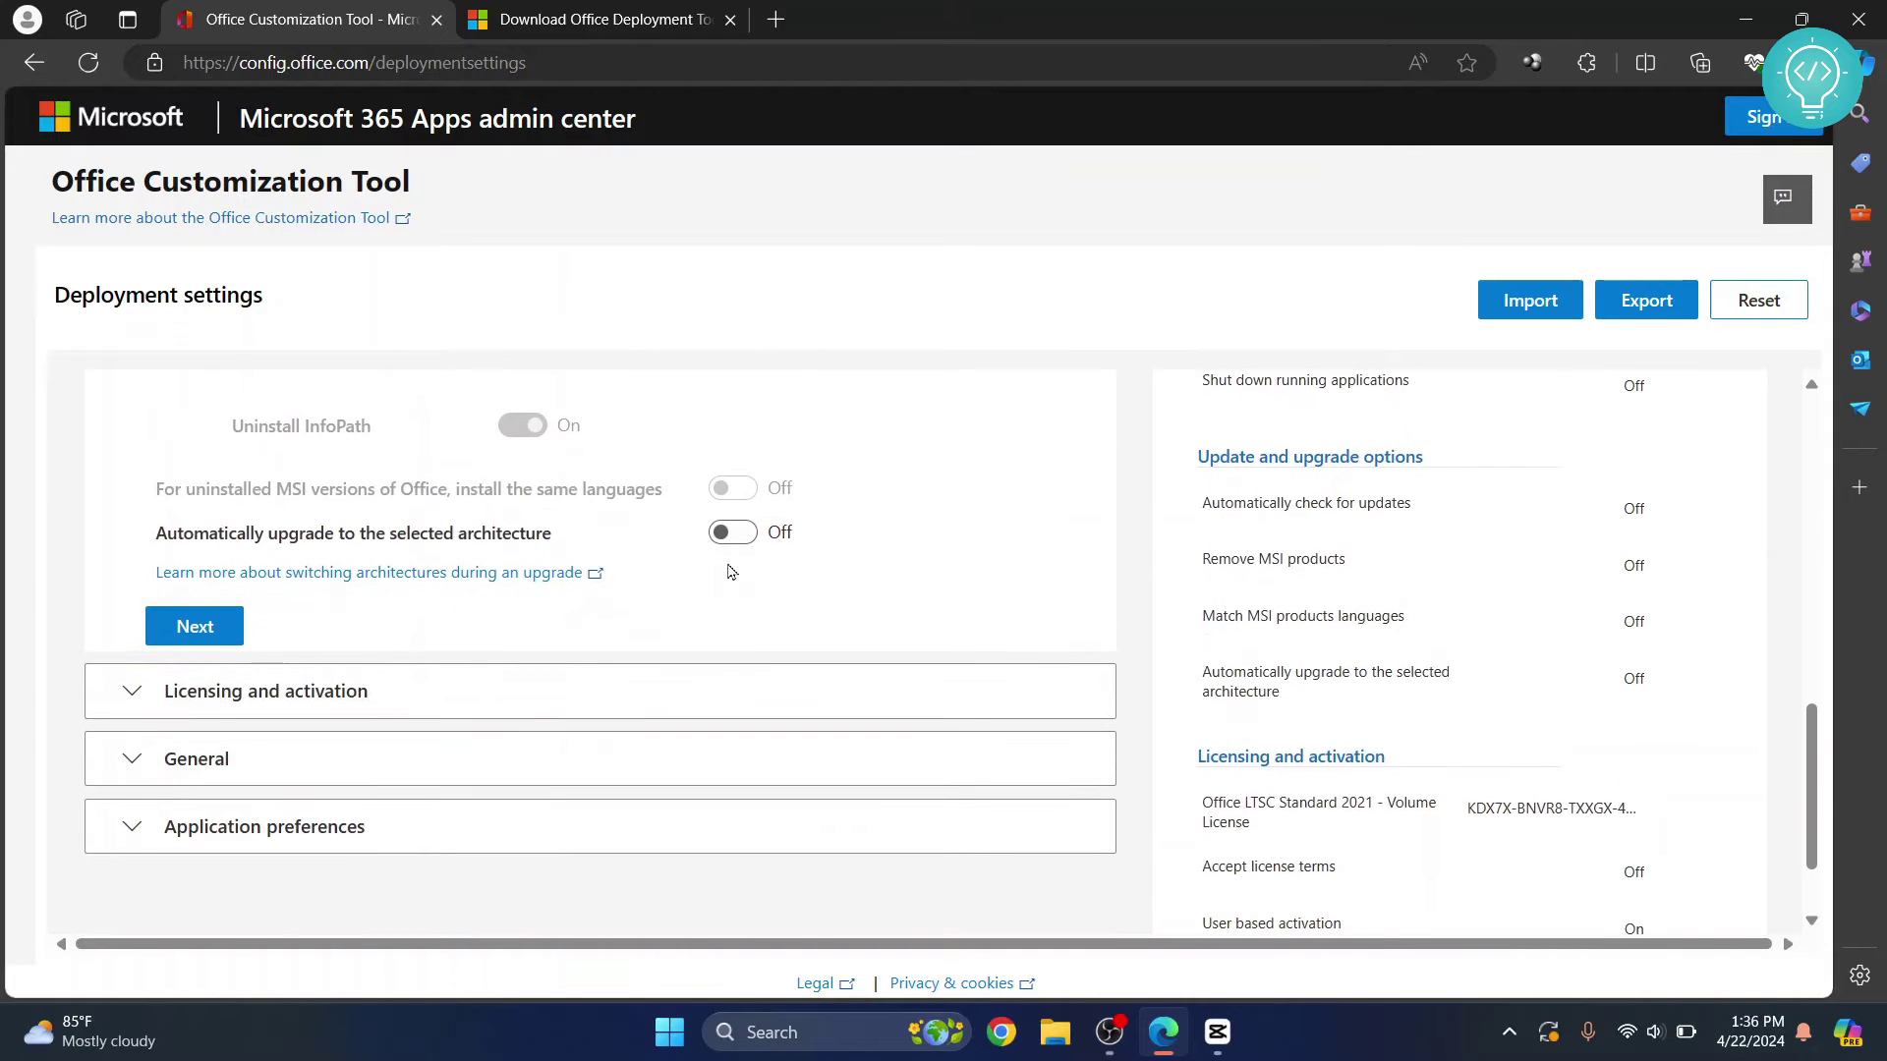
{"action": "left_click", "coordinate": [220, 629]}
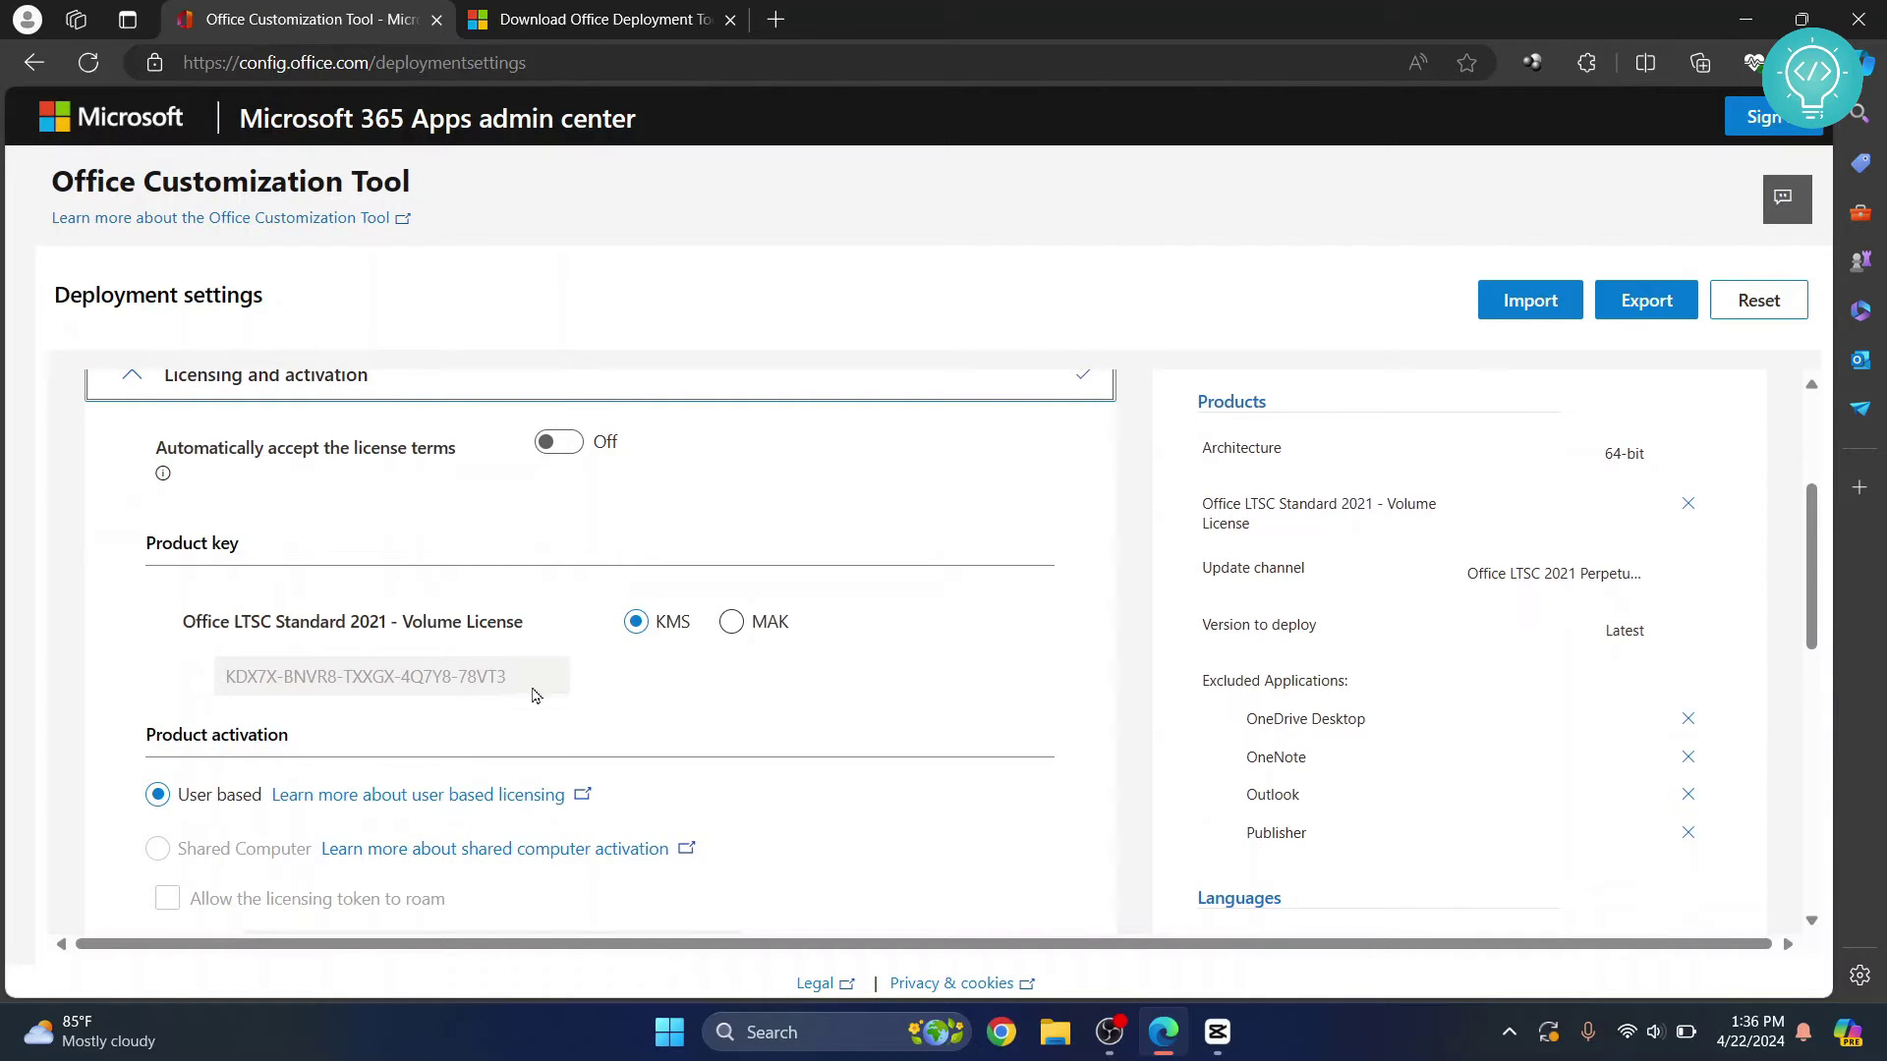
- Review the KMS product key and move on to General settings
{"action": "scroll", "coordinate": [356, 574], "scroll_direction": "down", "scroll_amount": 1}
{"action": "double_click", "coordinate": [359, 578]}
{"action": "scroll", "coordinate": [358, 578], "scroll_direction": "down", "scroll_amount": 3}
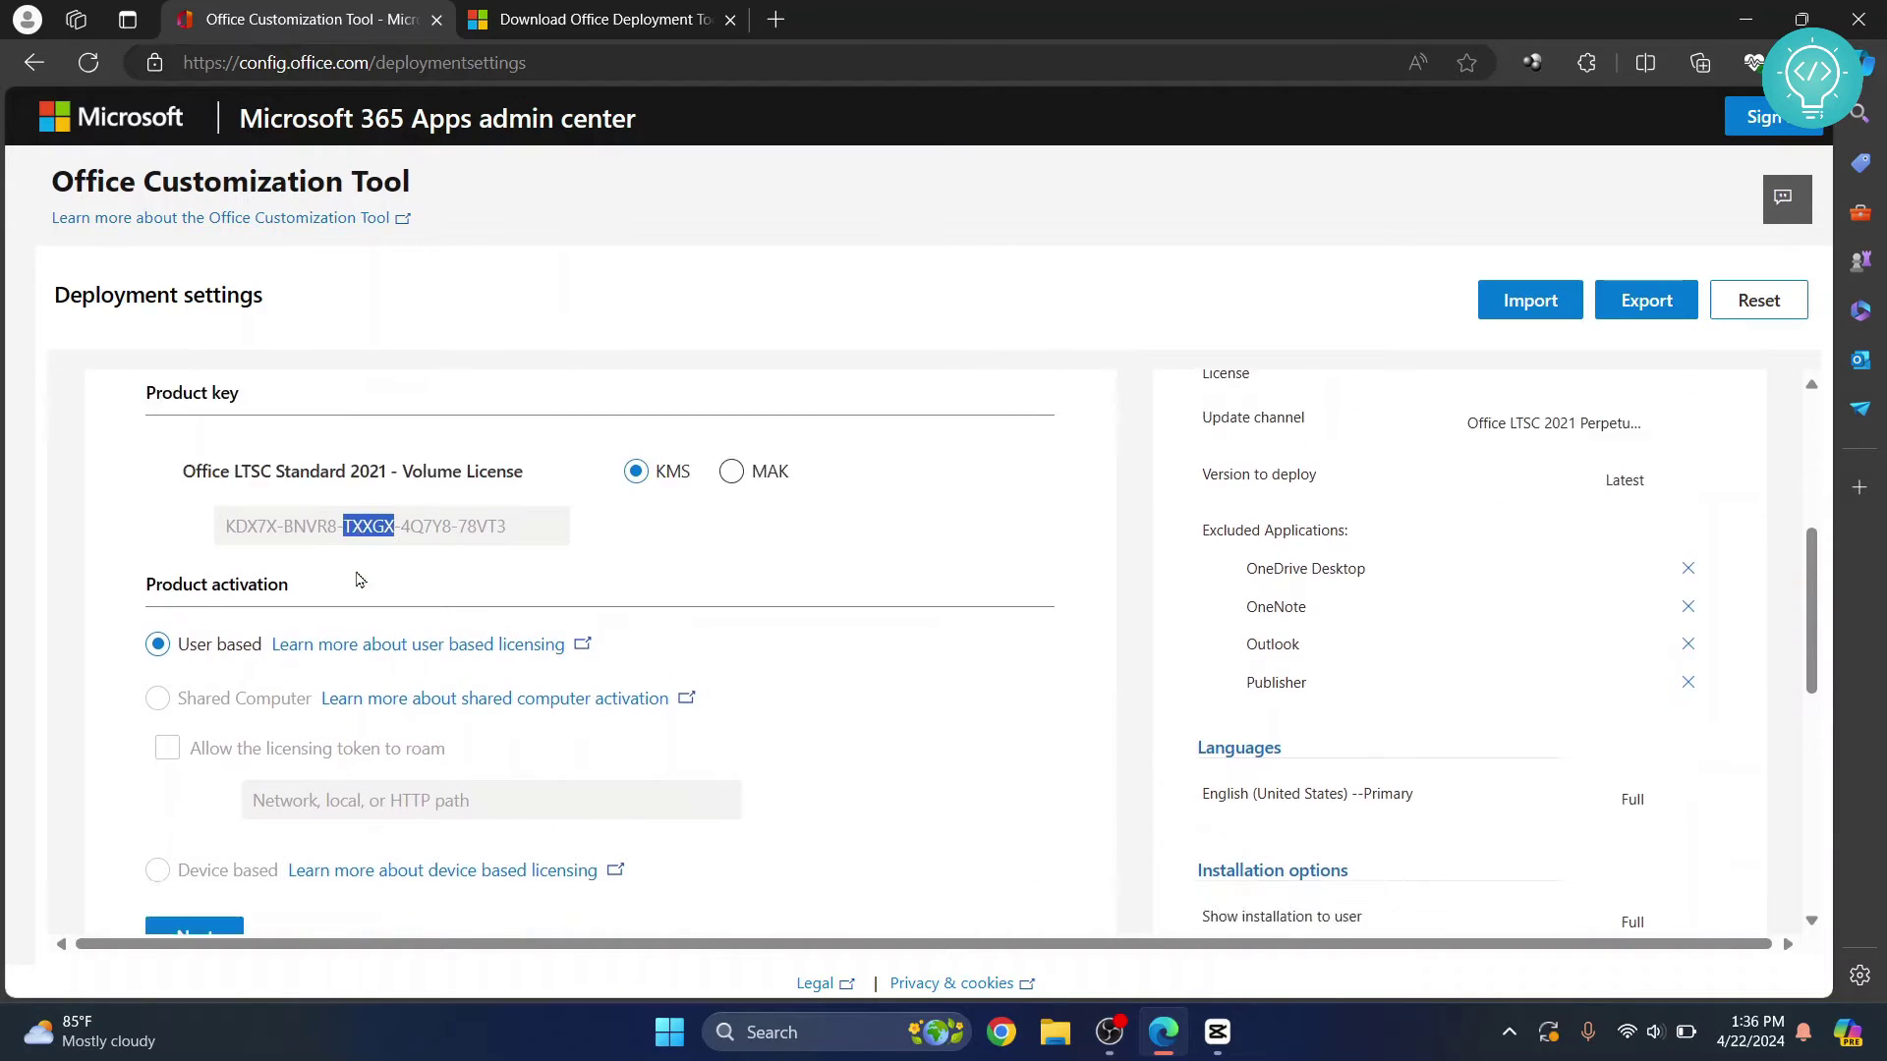
{"action": "left_click", "coordinate": [191, 739]}
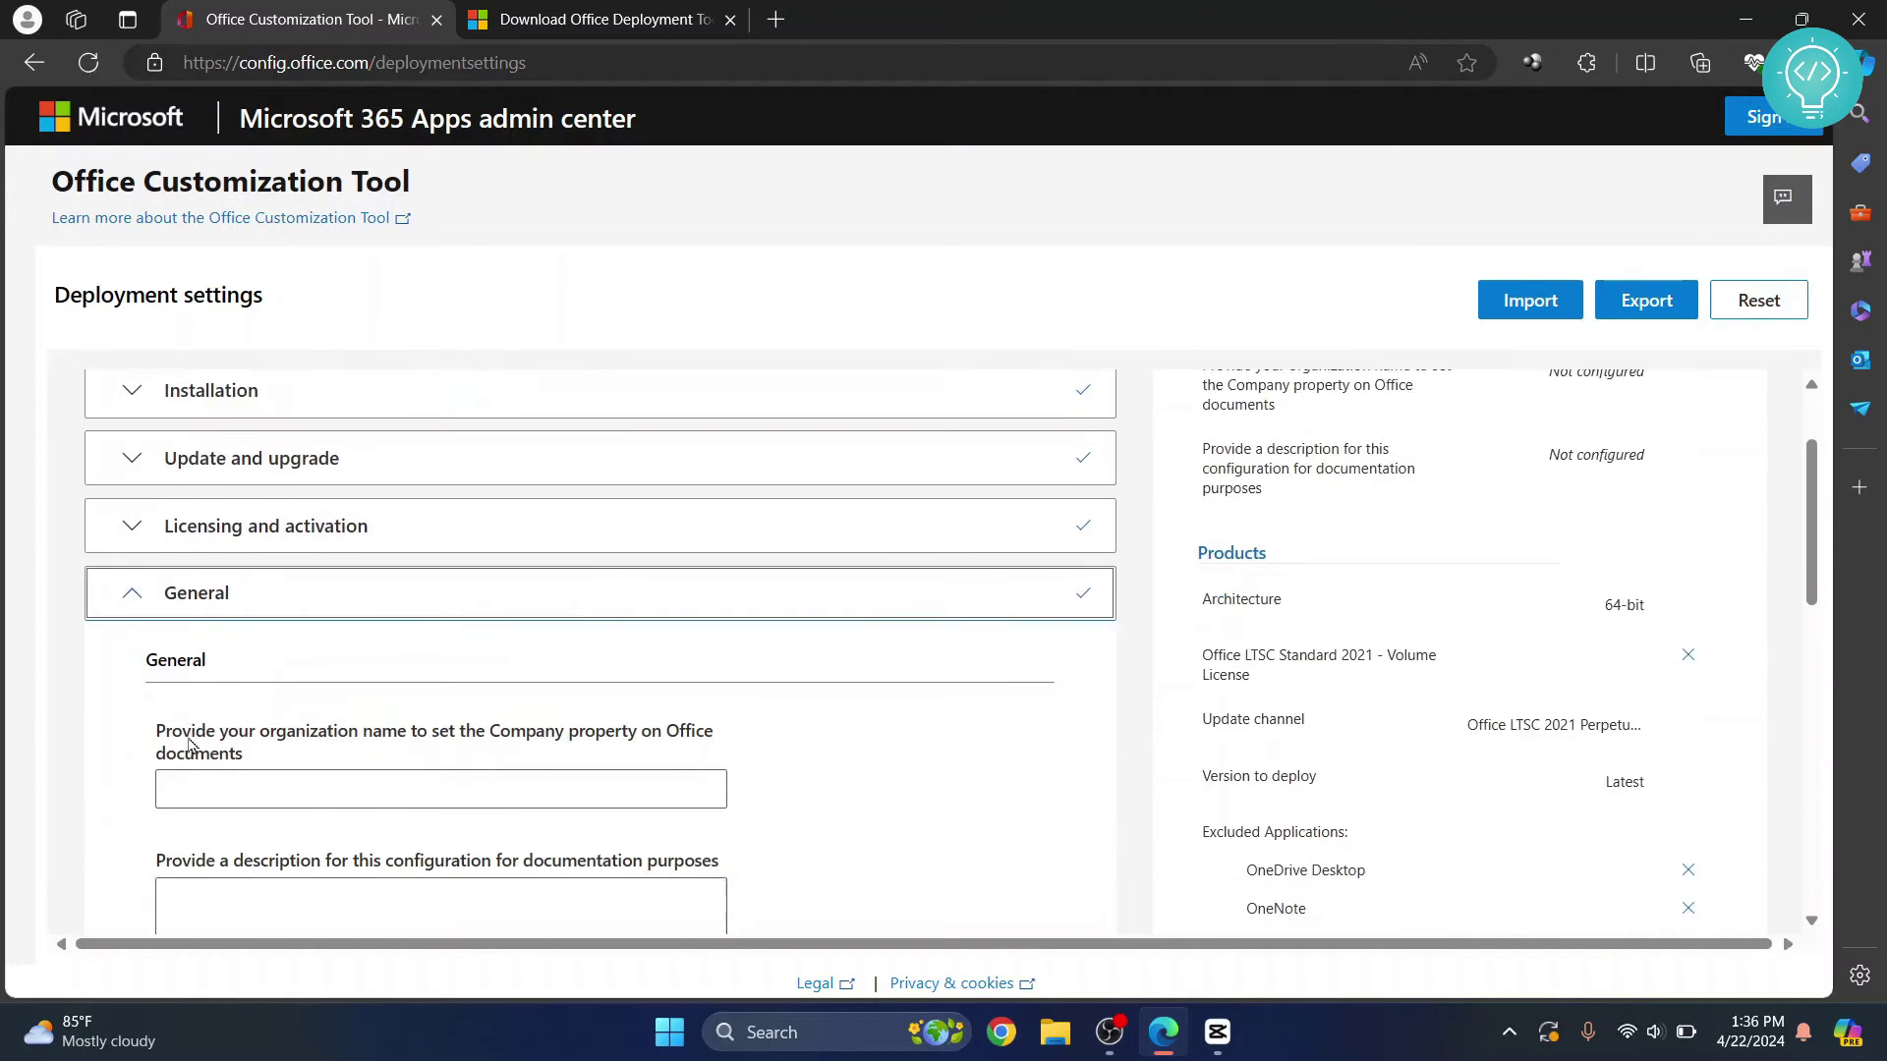
- Leave General as is and scroll through the Application preferences list
{"action": "scroll", "coordinate": [189, 717], "scroll_direction": "down", "scroll_amount": 2}
{"action": "left_click", "coordinate": [194, 684]}
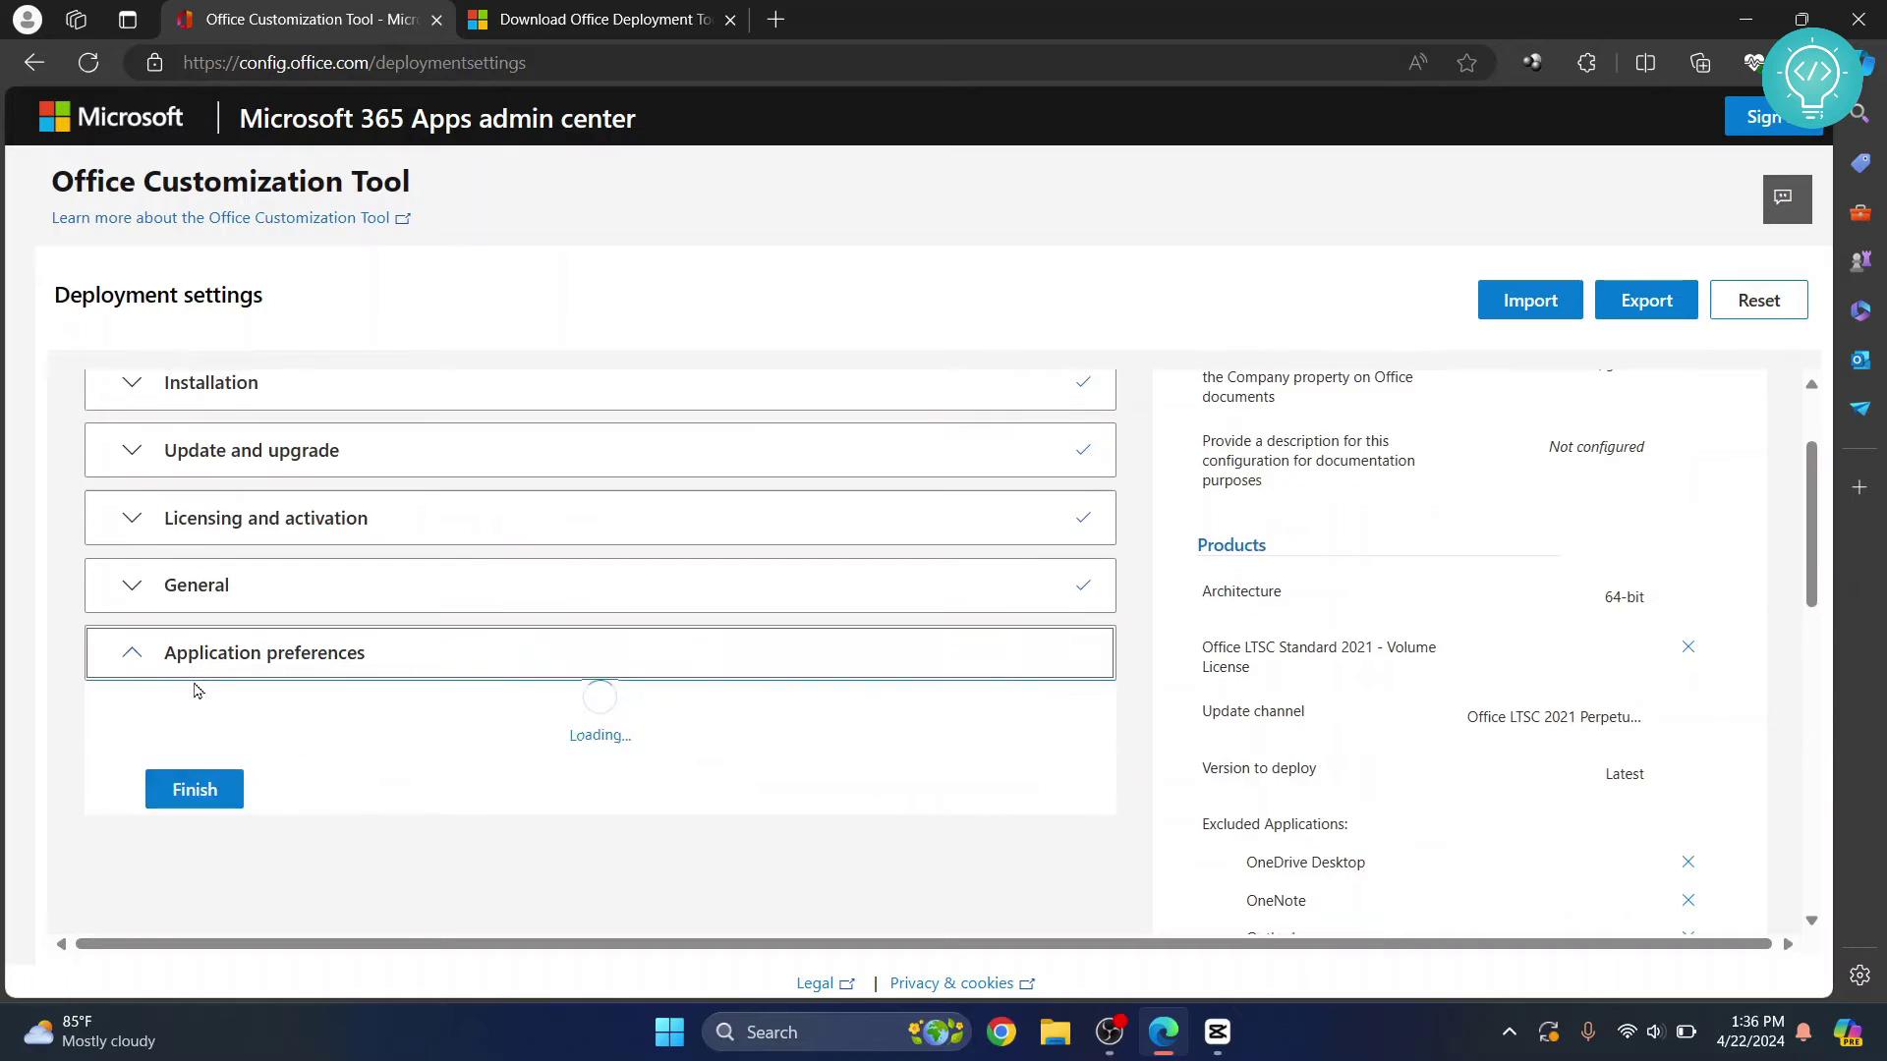
{"action": "scroll", "coordinate": [194, 691], "scroll_direction": "down", "scroll_amount": 5}
{"action": "scroll", "coordinate": [194, 691], "scroll_direction": "down", "scroll_amount": 4}
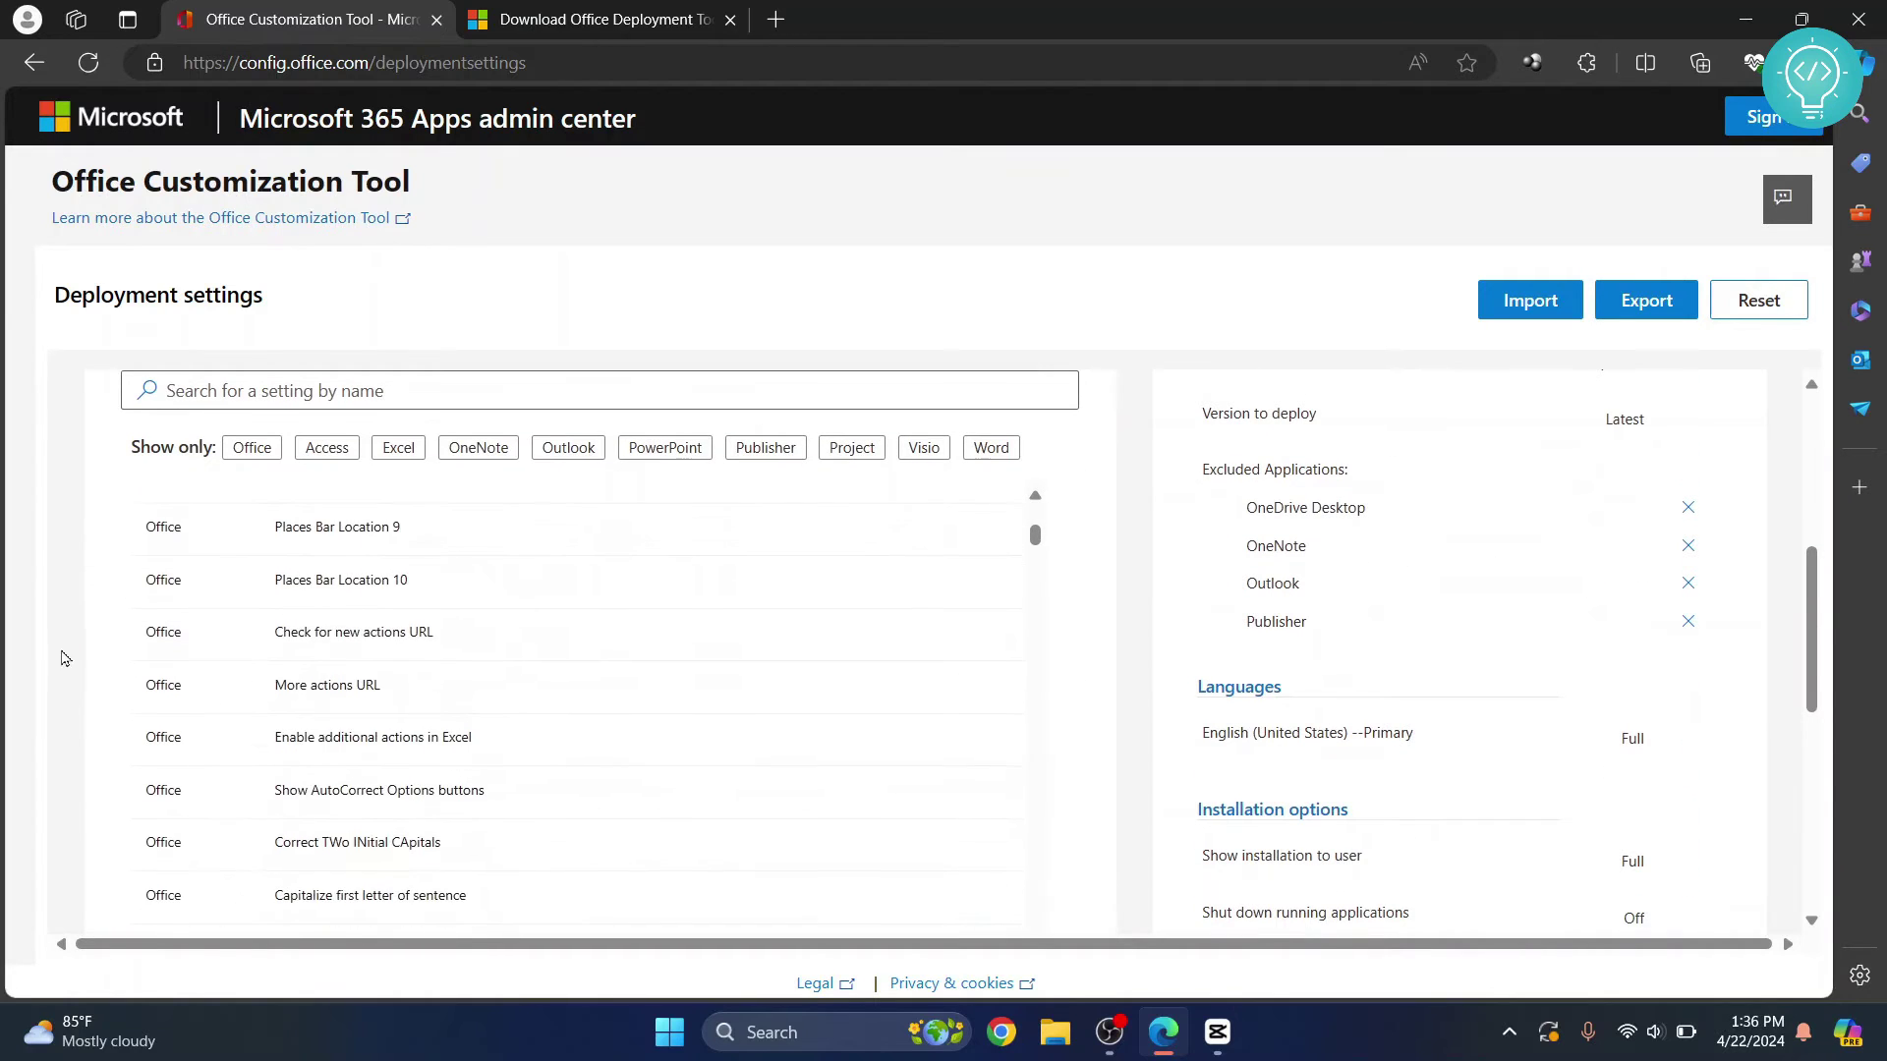
{"action": "scroll", "coordinate": [61, 657], "scroll_direction": "down", "scroll_amount": 5}
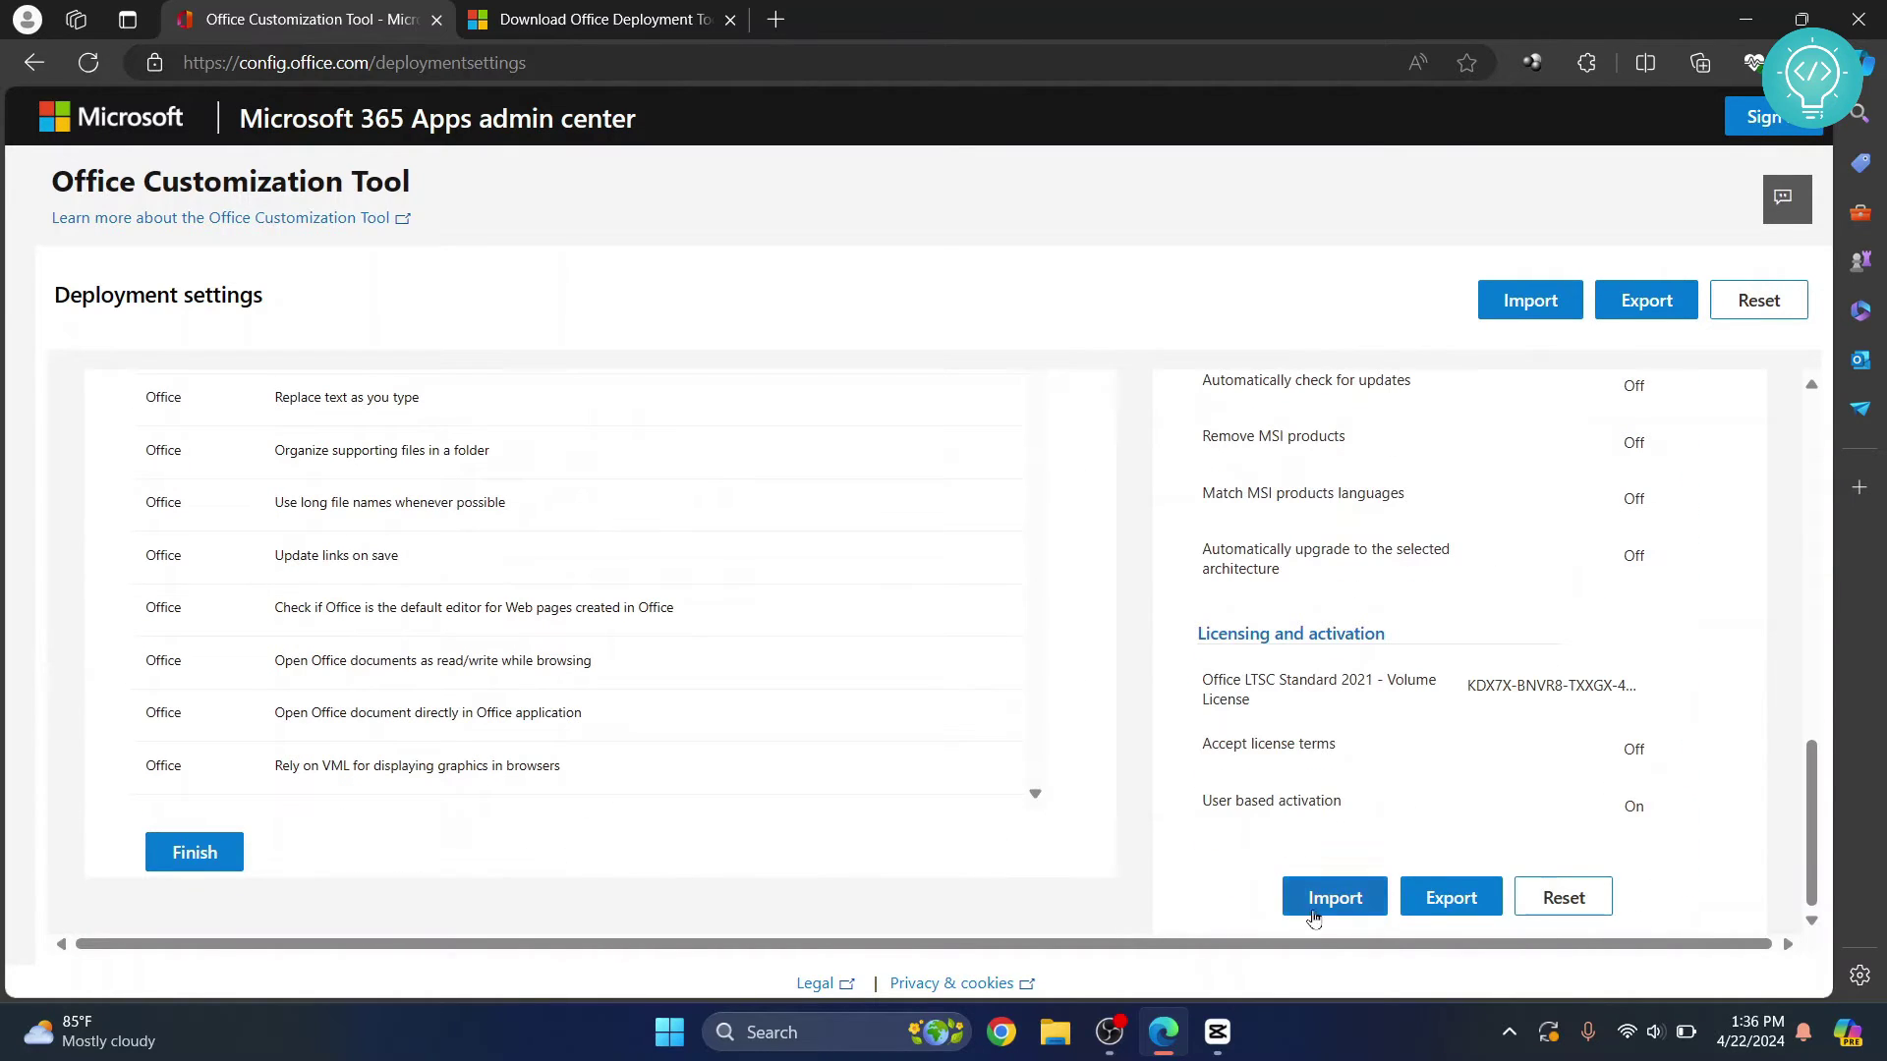
- Export the configuration as Configuration.xml, keeping current file-format settings and accepting the license terms
{"action": "left_click", "coordinate": [231, 851]}
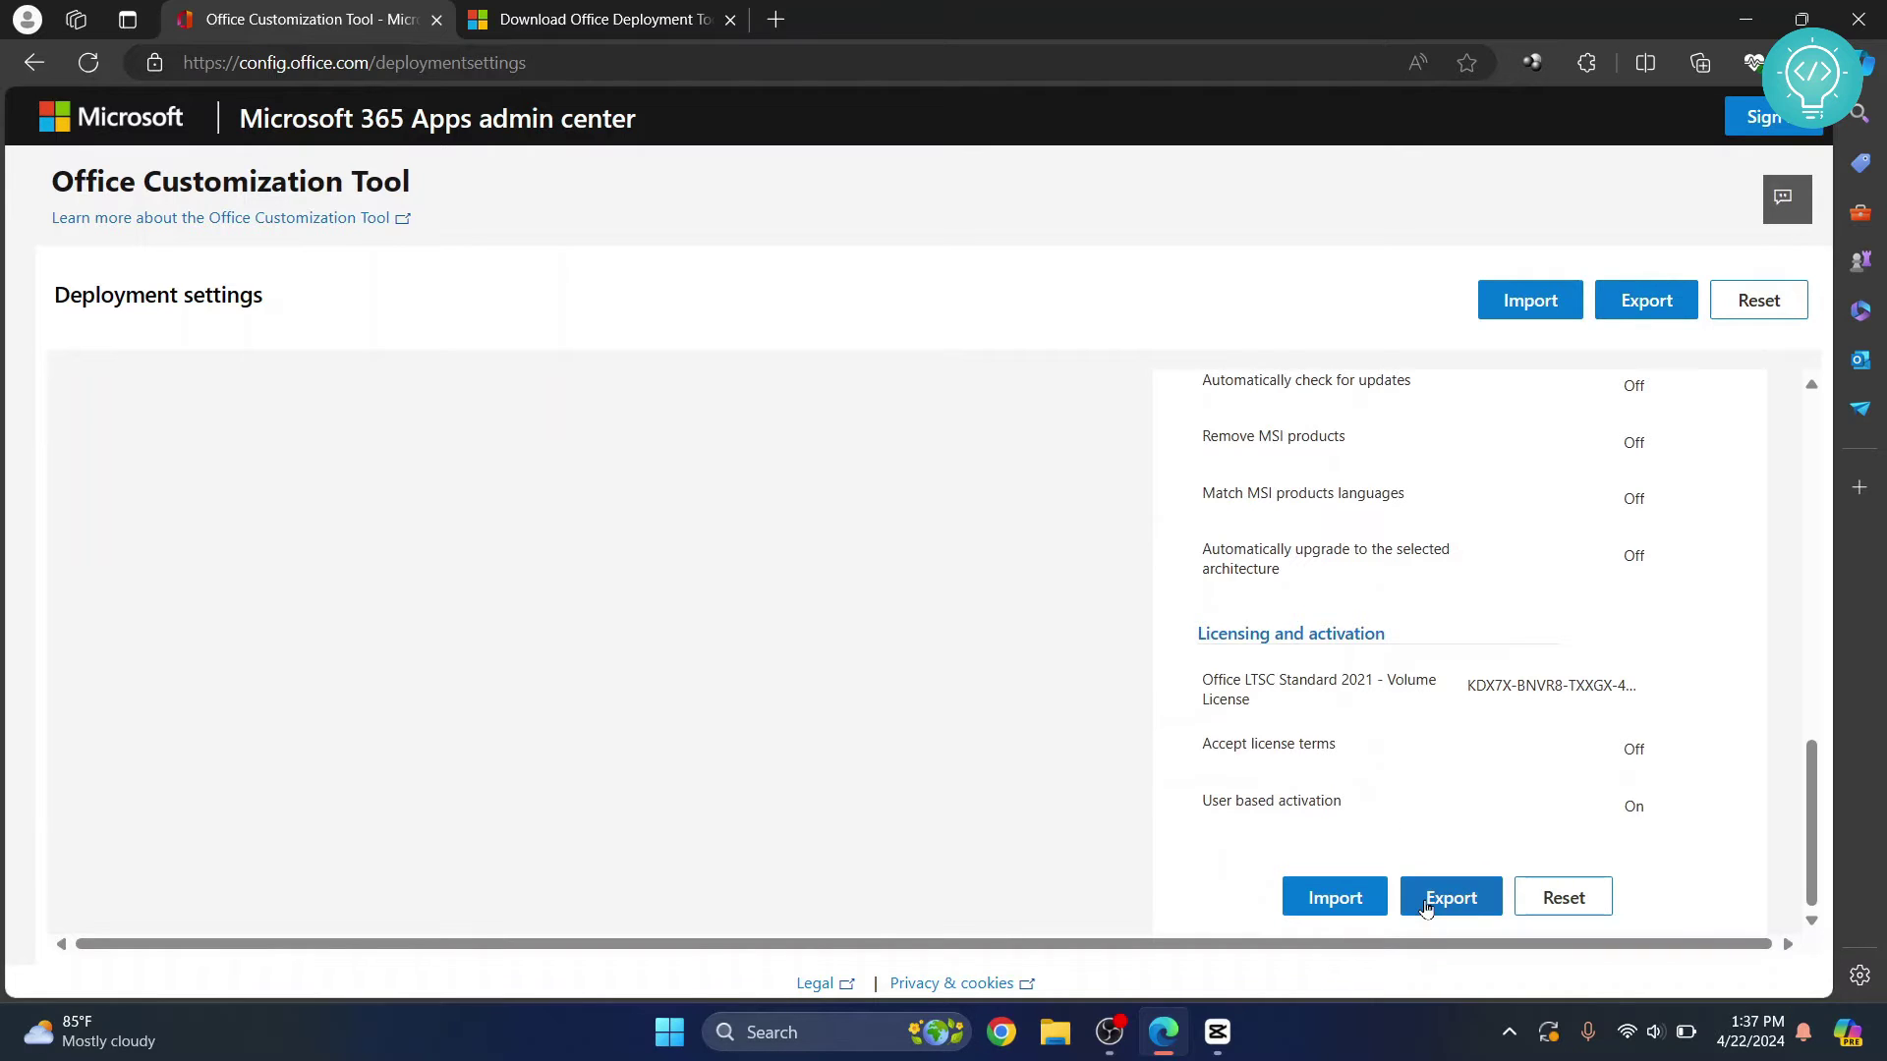
{"action": "left_click", "coordinate": [1644, 306]}
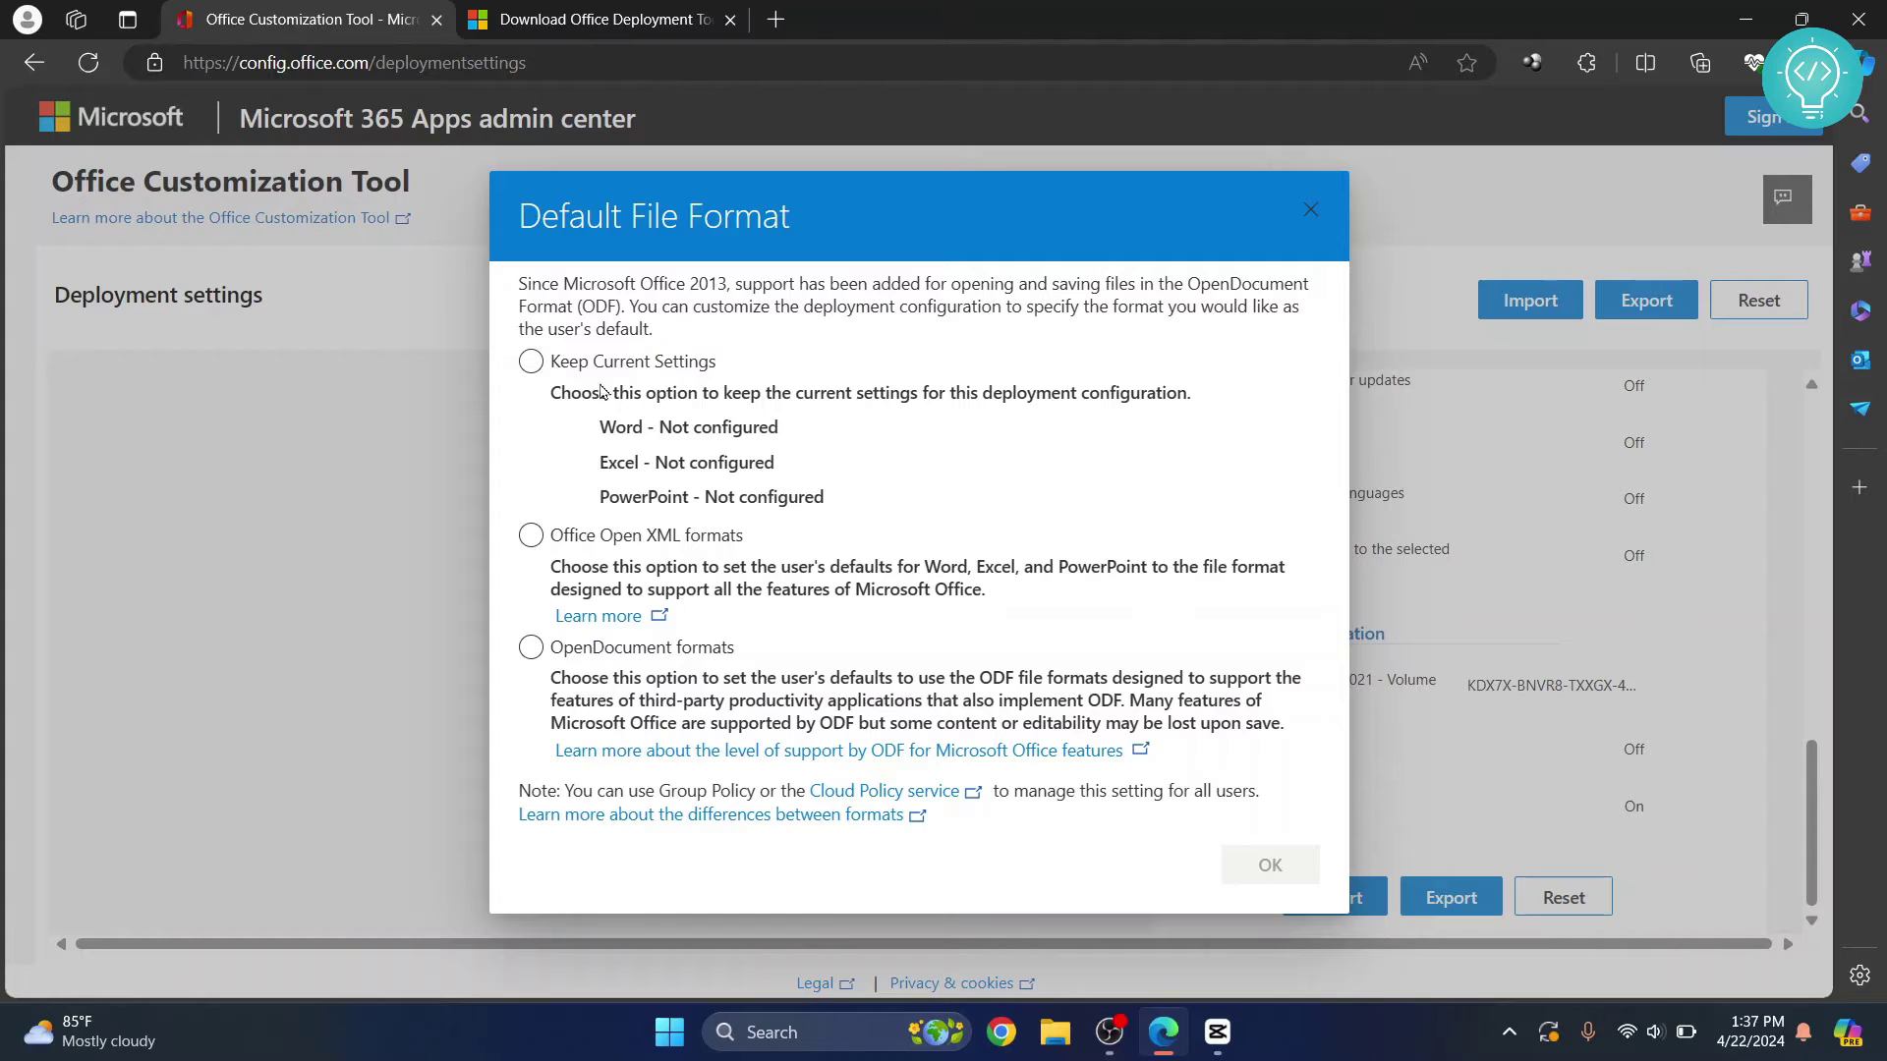
{"action": "left_click", "coordinate": [625, 363]}
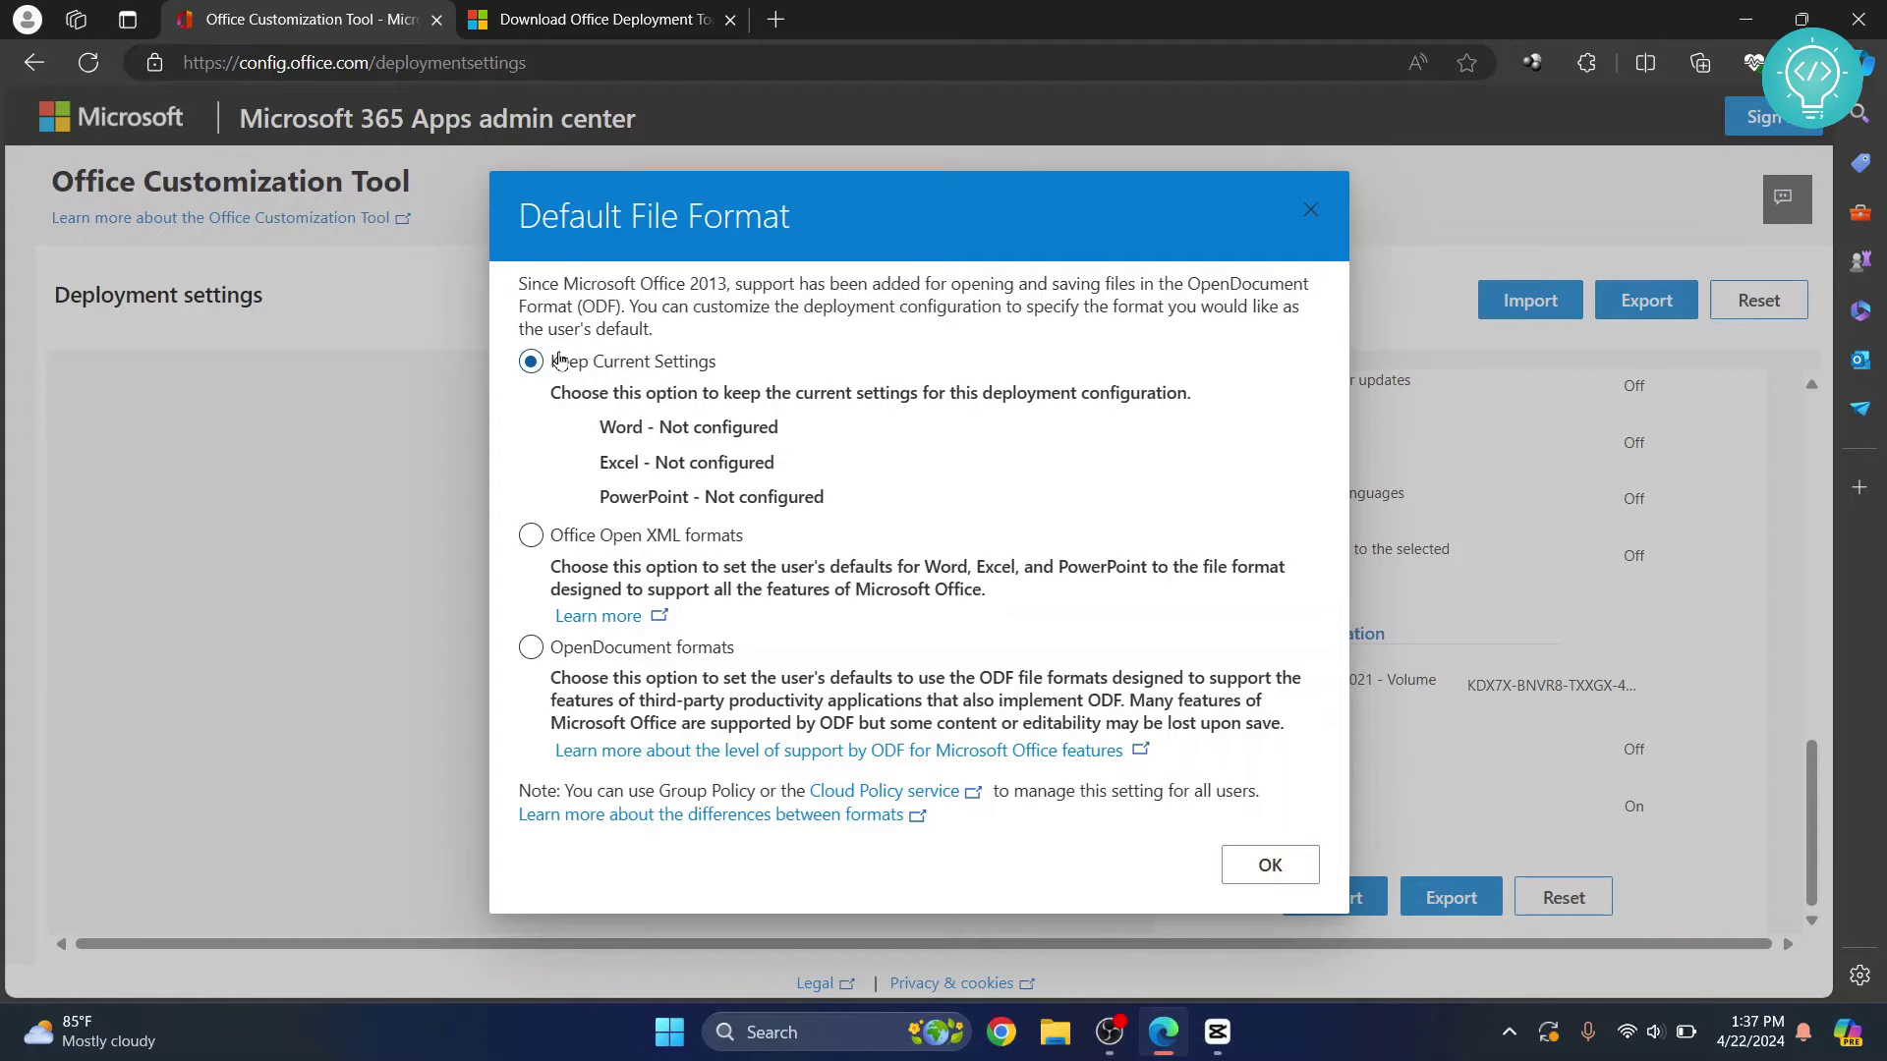
{"action": "left_click", "coordinate": [1267, 870]}
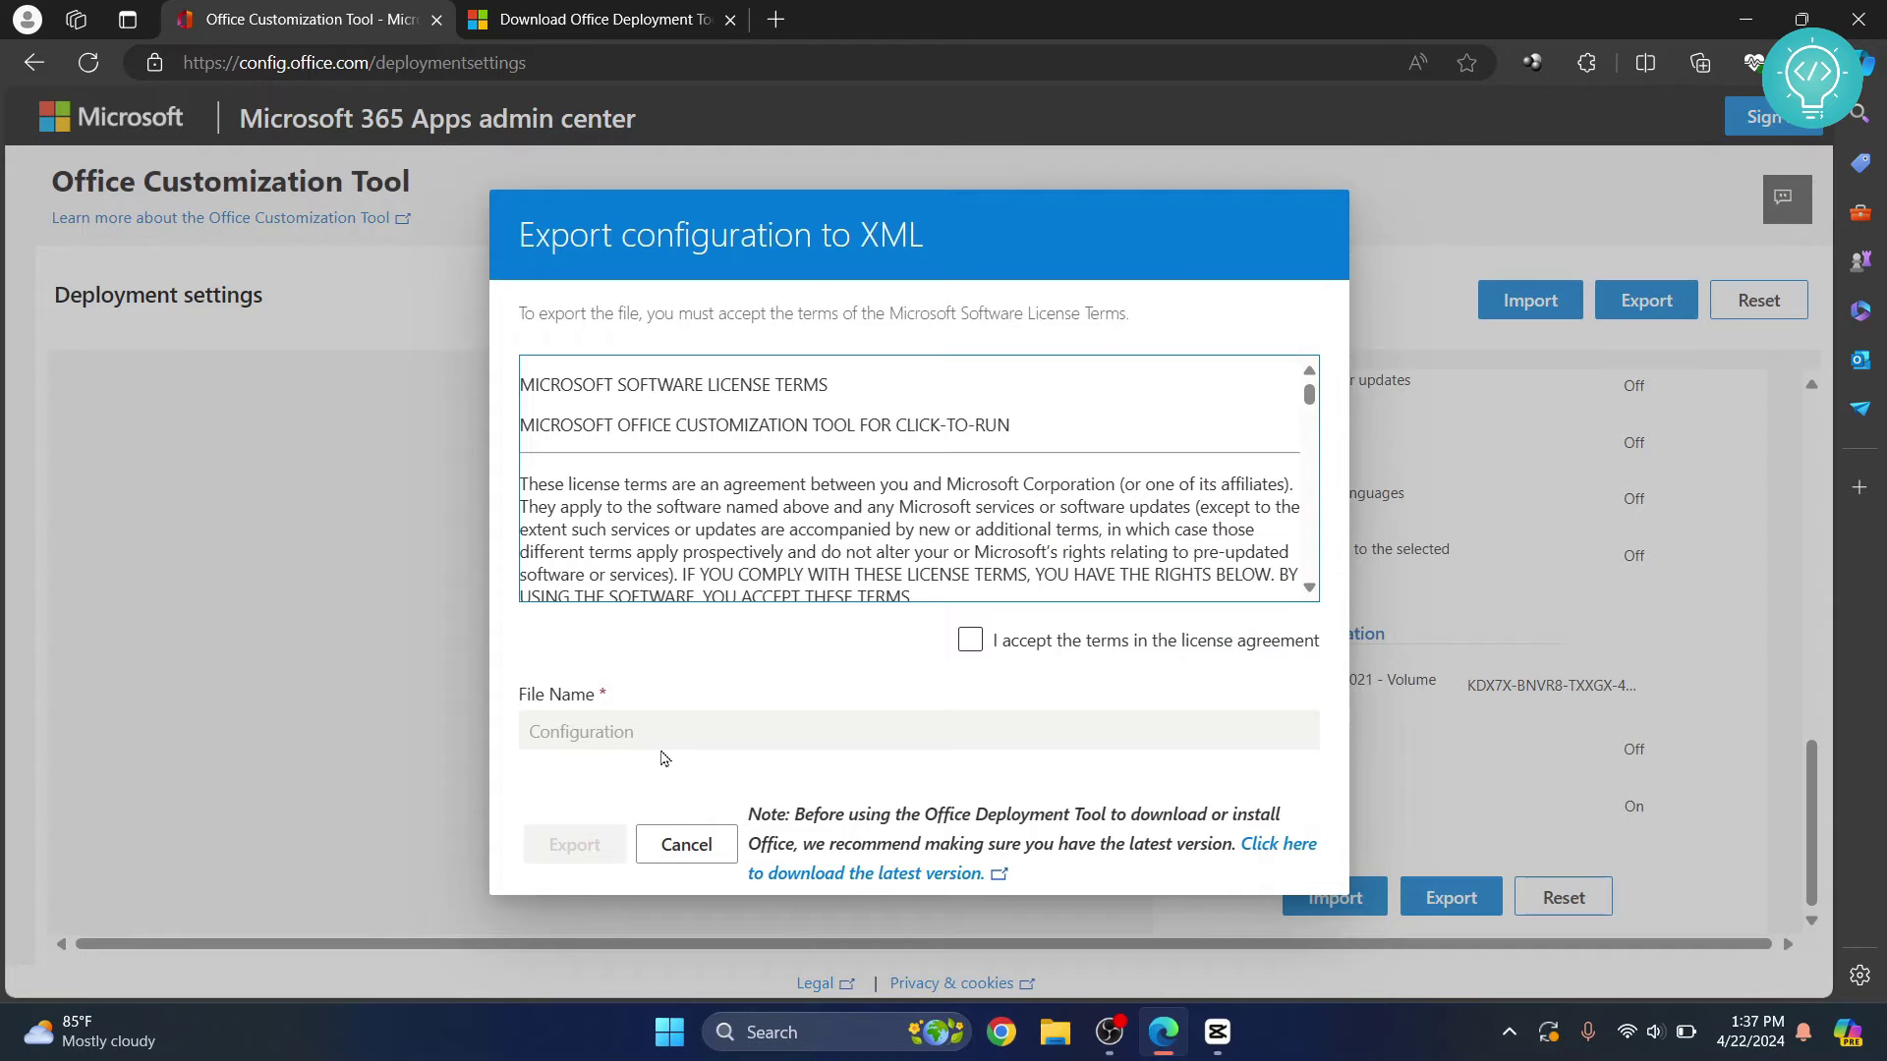
{"action": "left_click", "coordinate": [971, 641]}
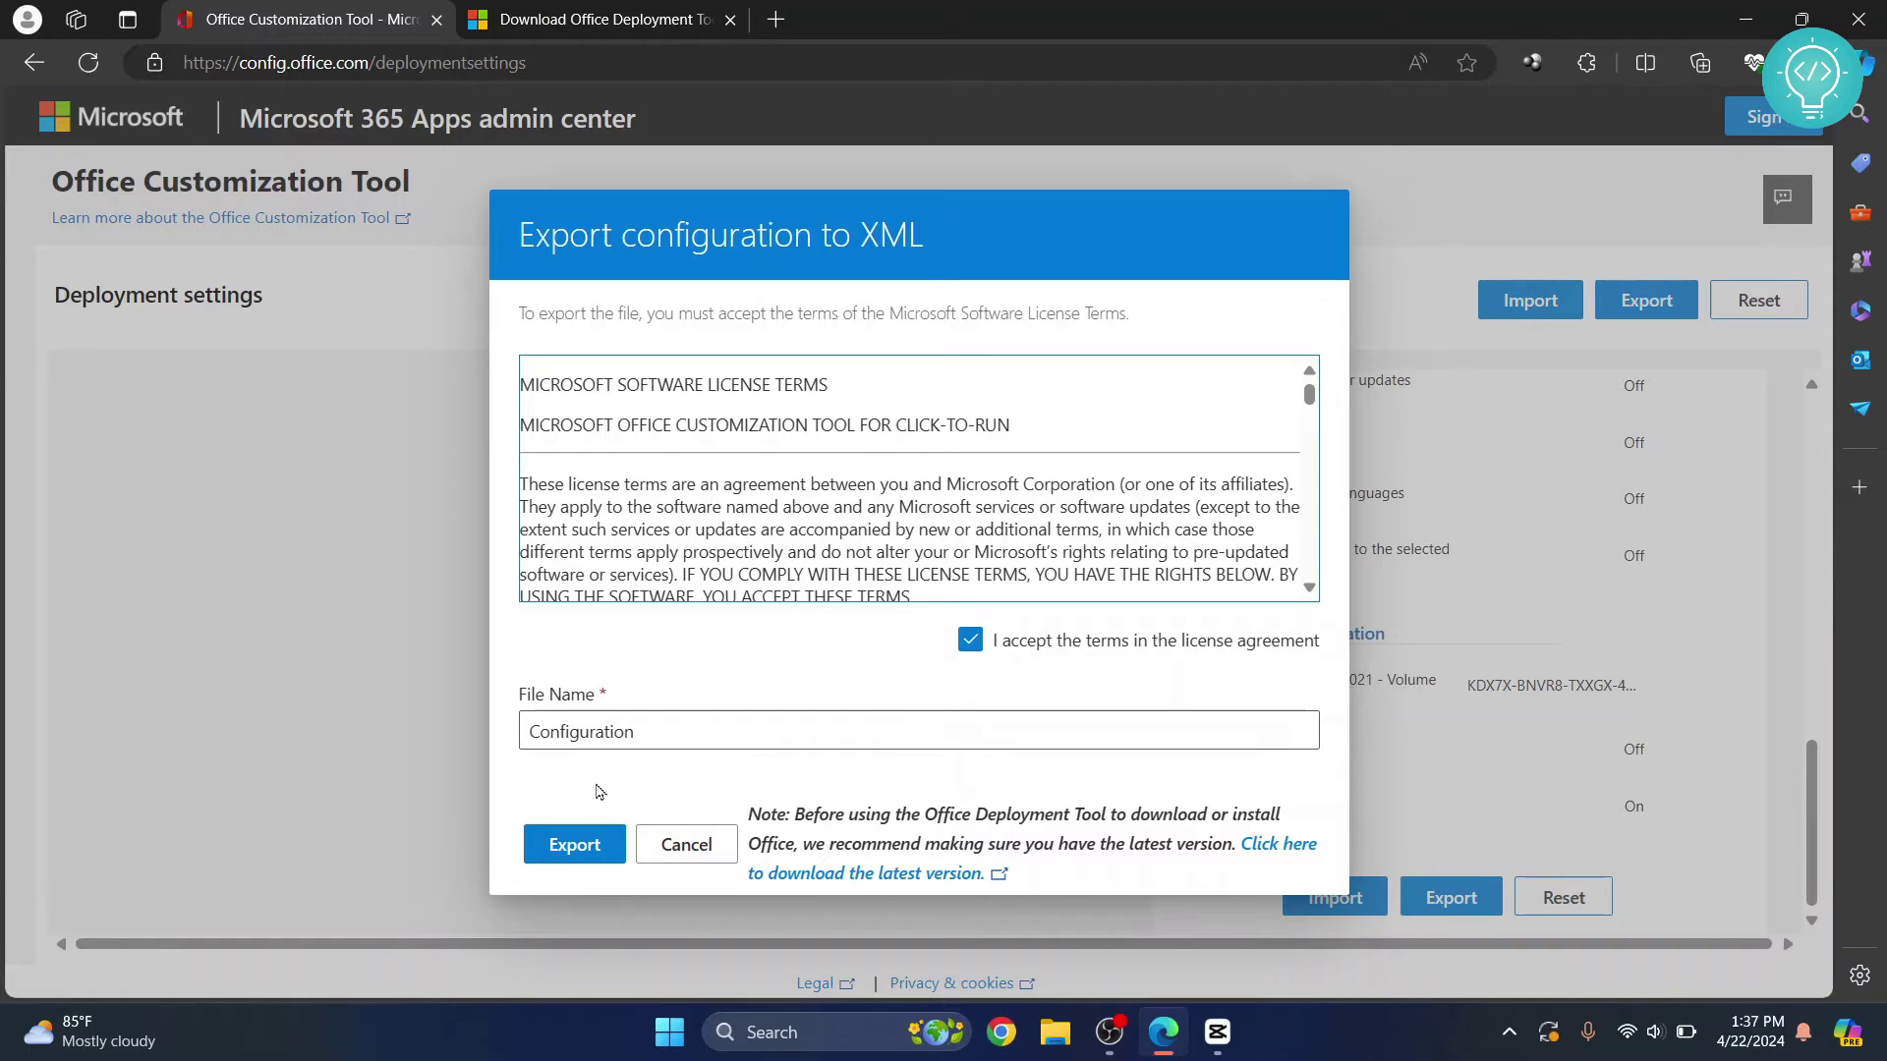
{"action": "left_click", "coordinate": [578, 845]}
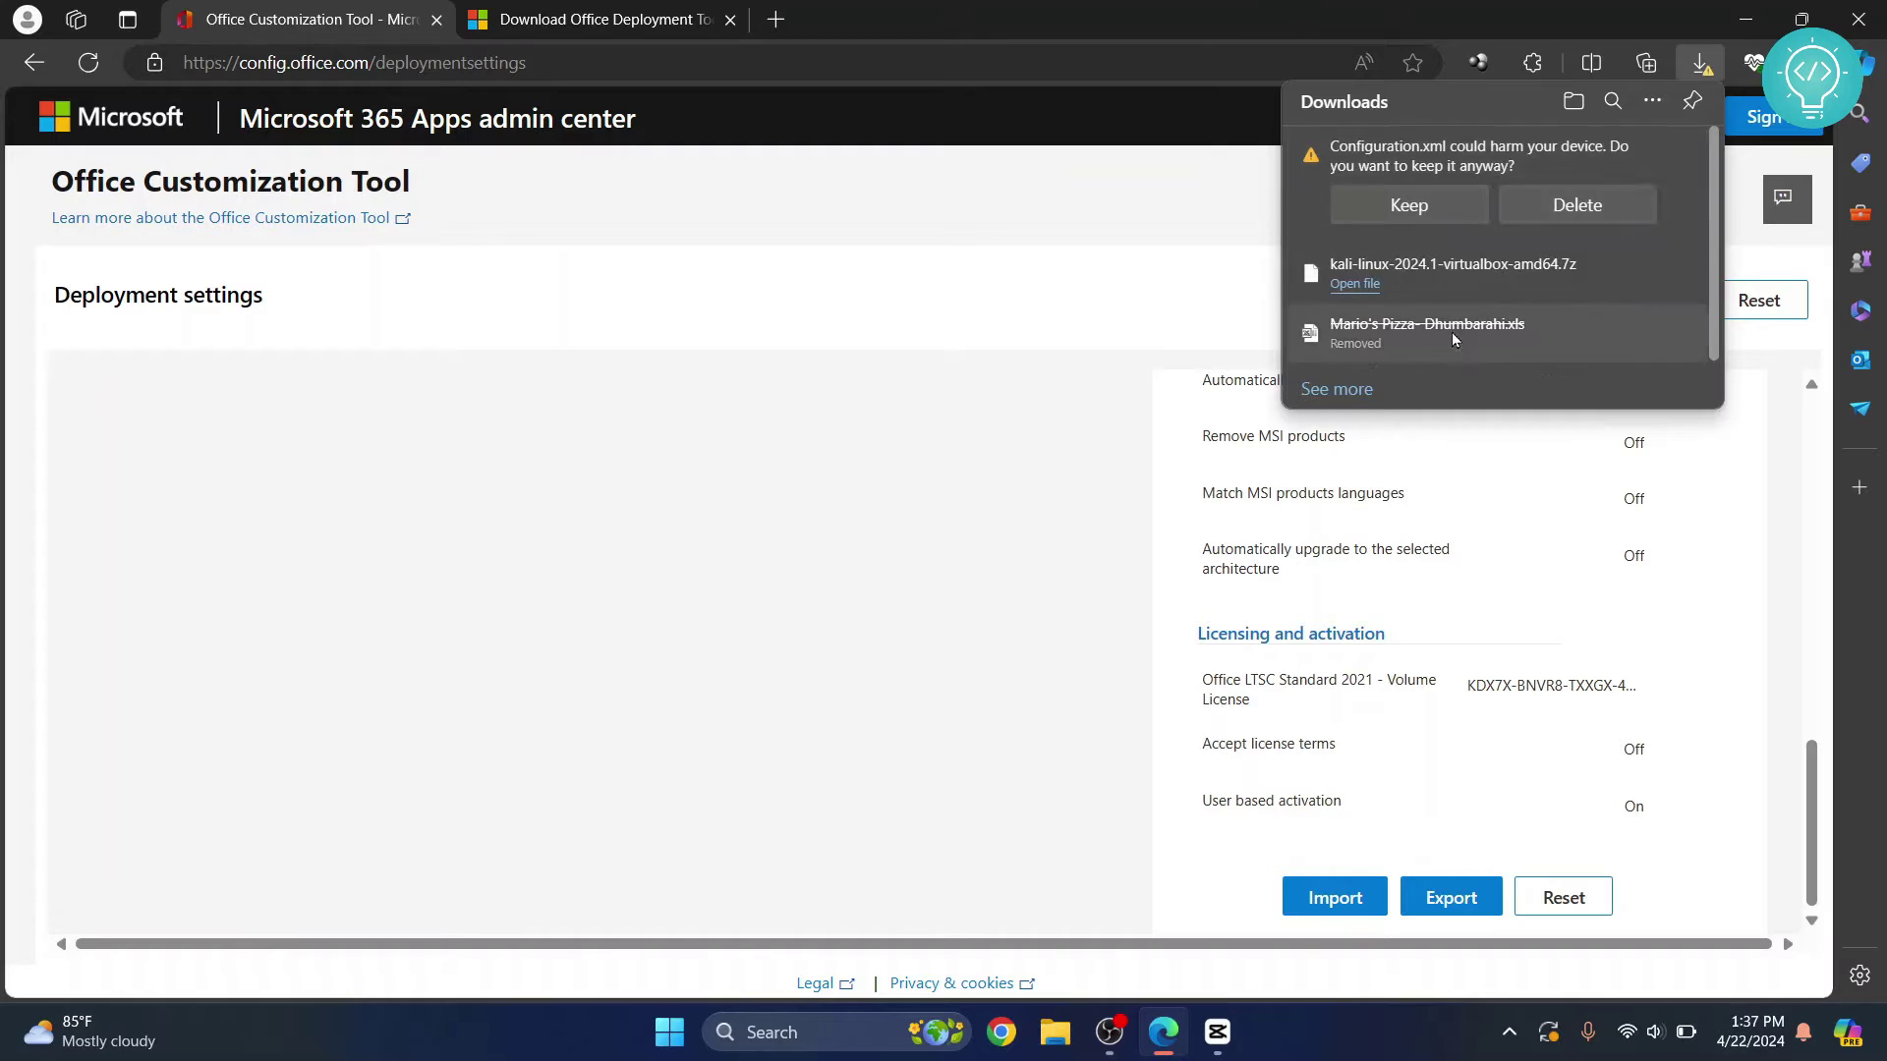
- Keep the Configuration.xml download, show it in its folder, then return to the Deployment Tool tab
{"action": "left_click", "coordinate": [1410, 206]}
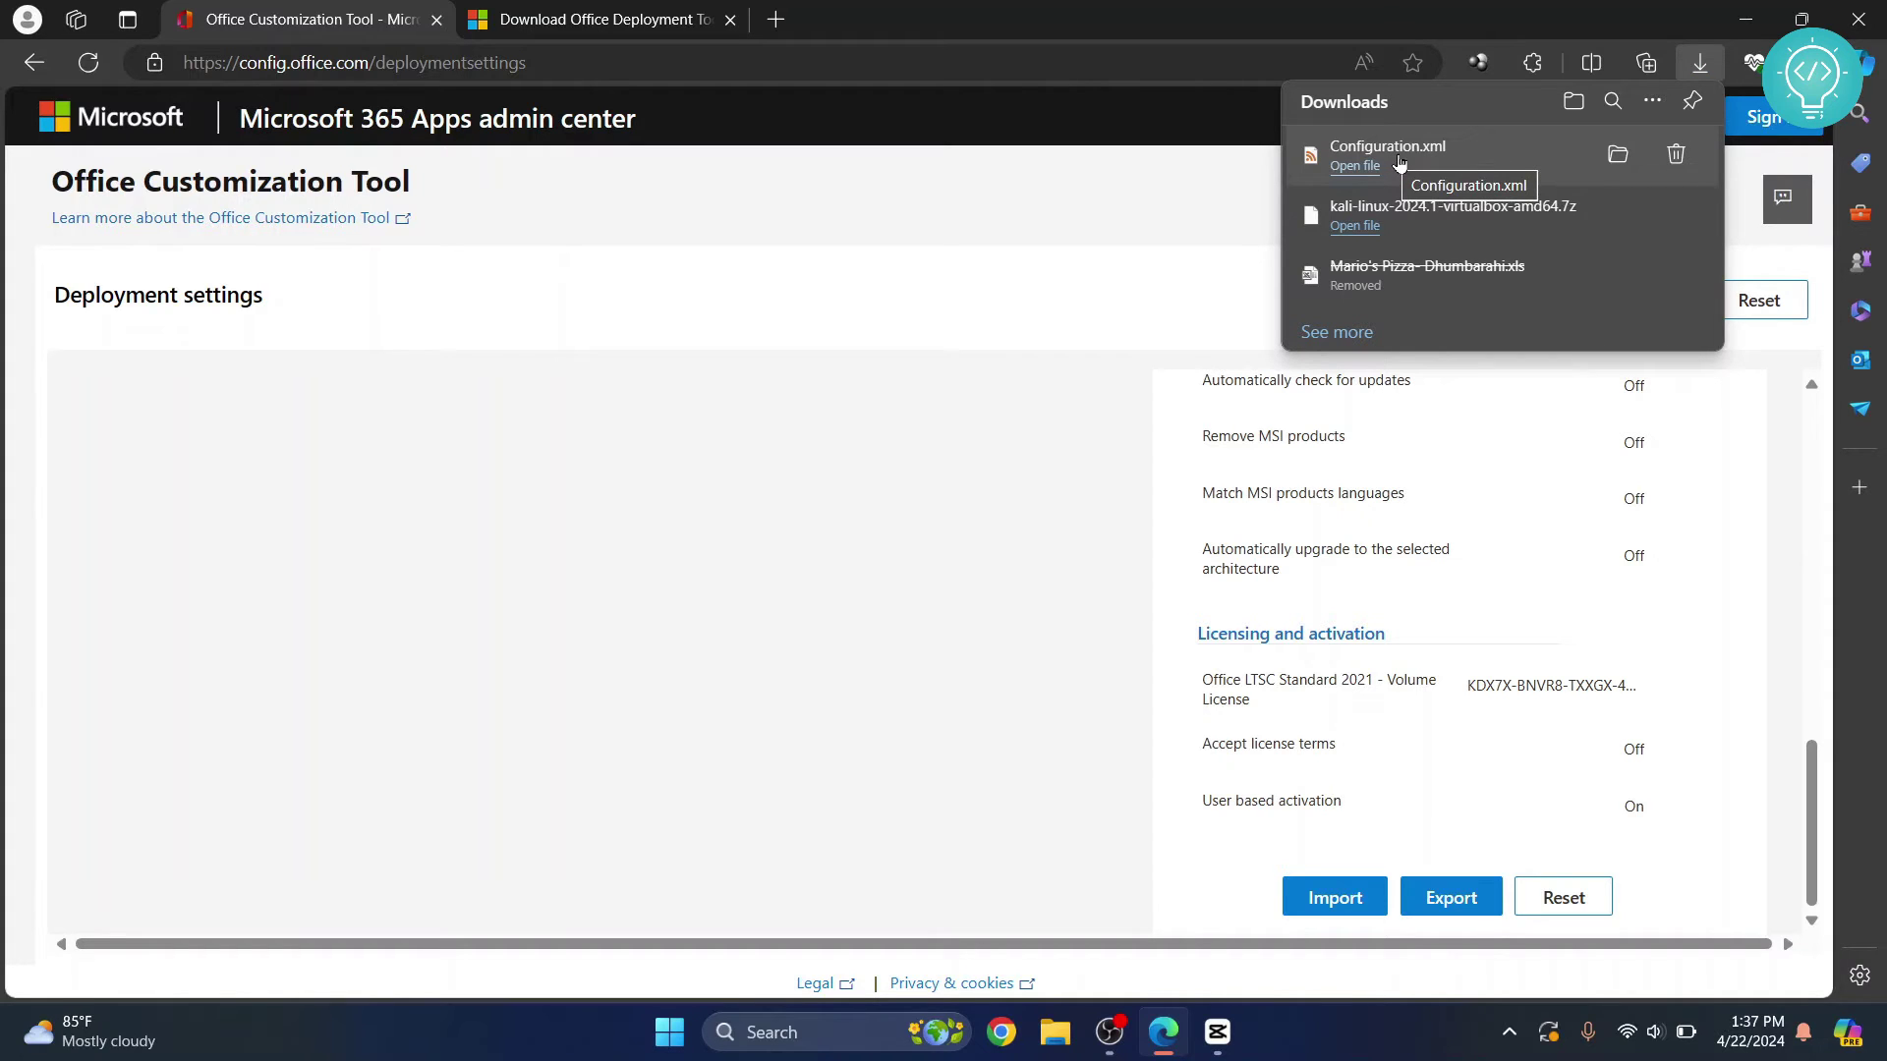
{"action": "left_click", "coordinate": [1625, 167]}
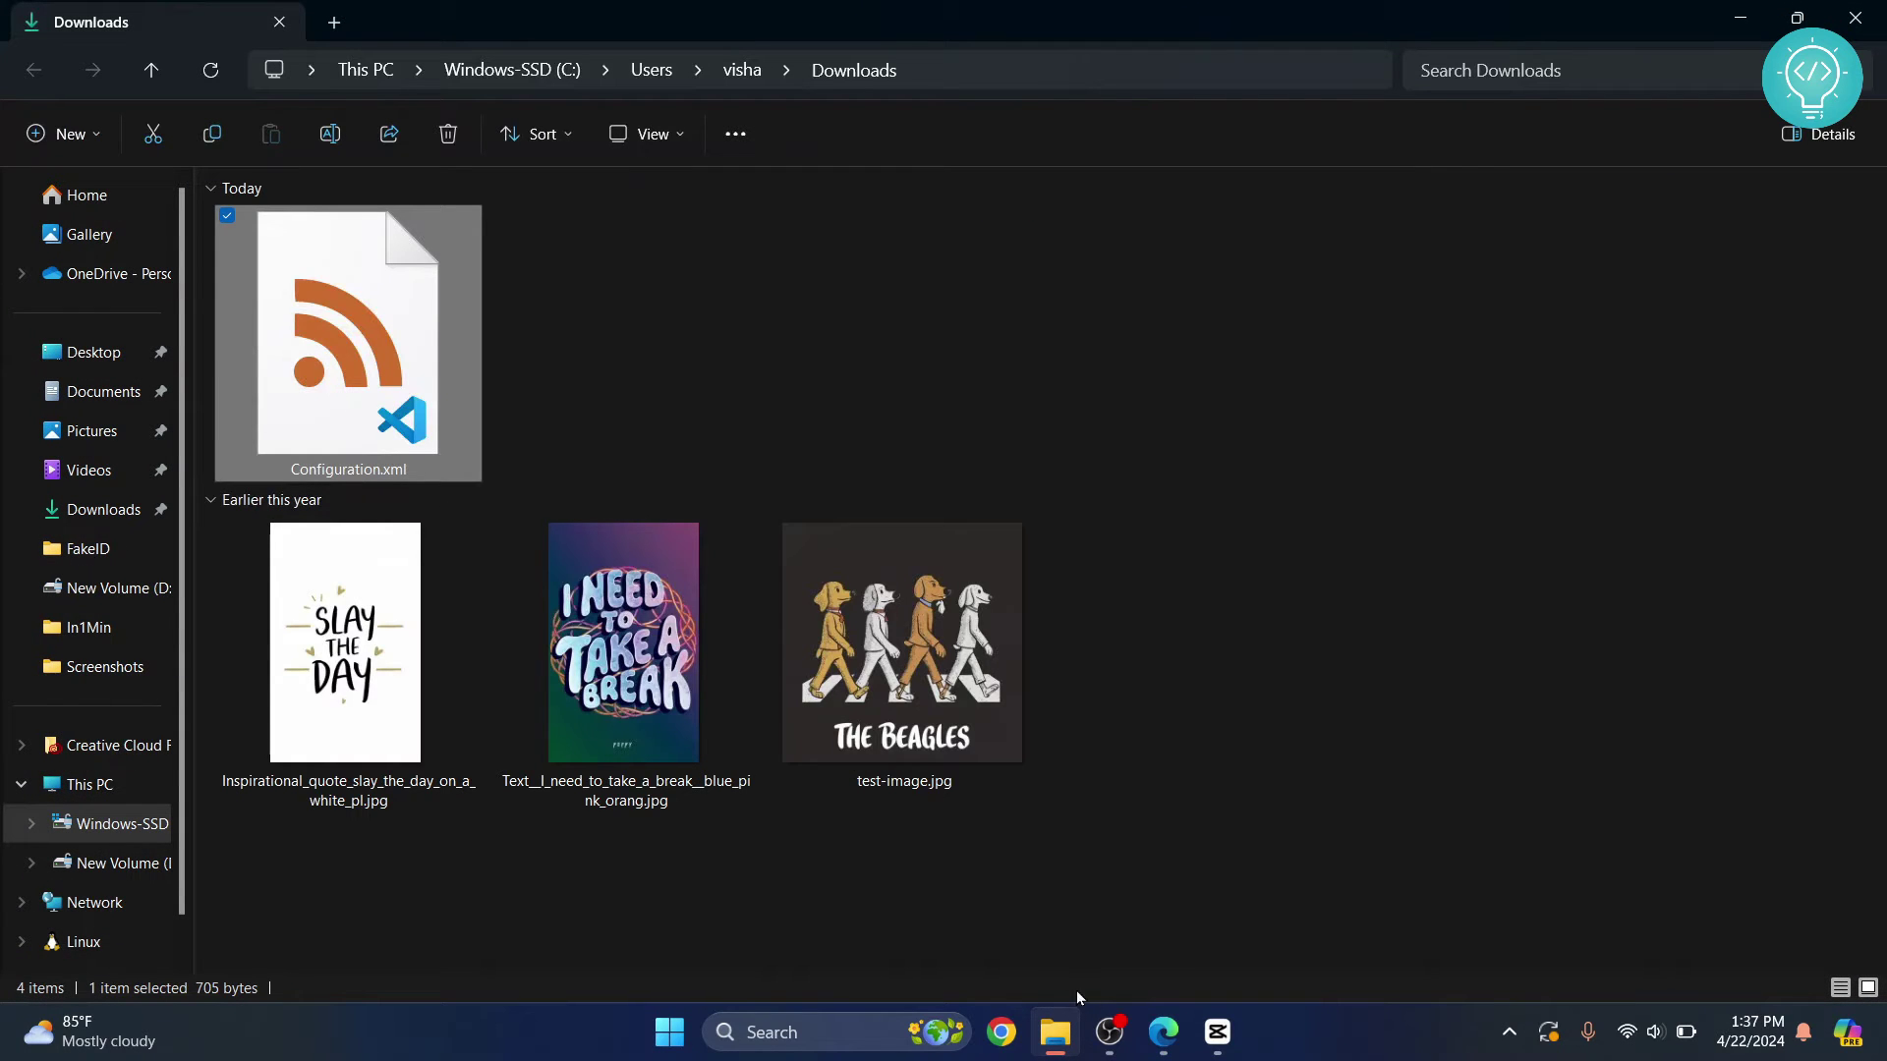
{"action": "left_click", "coordinate": [1163, 1034]}
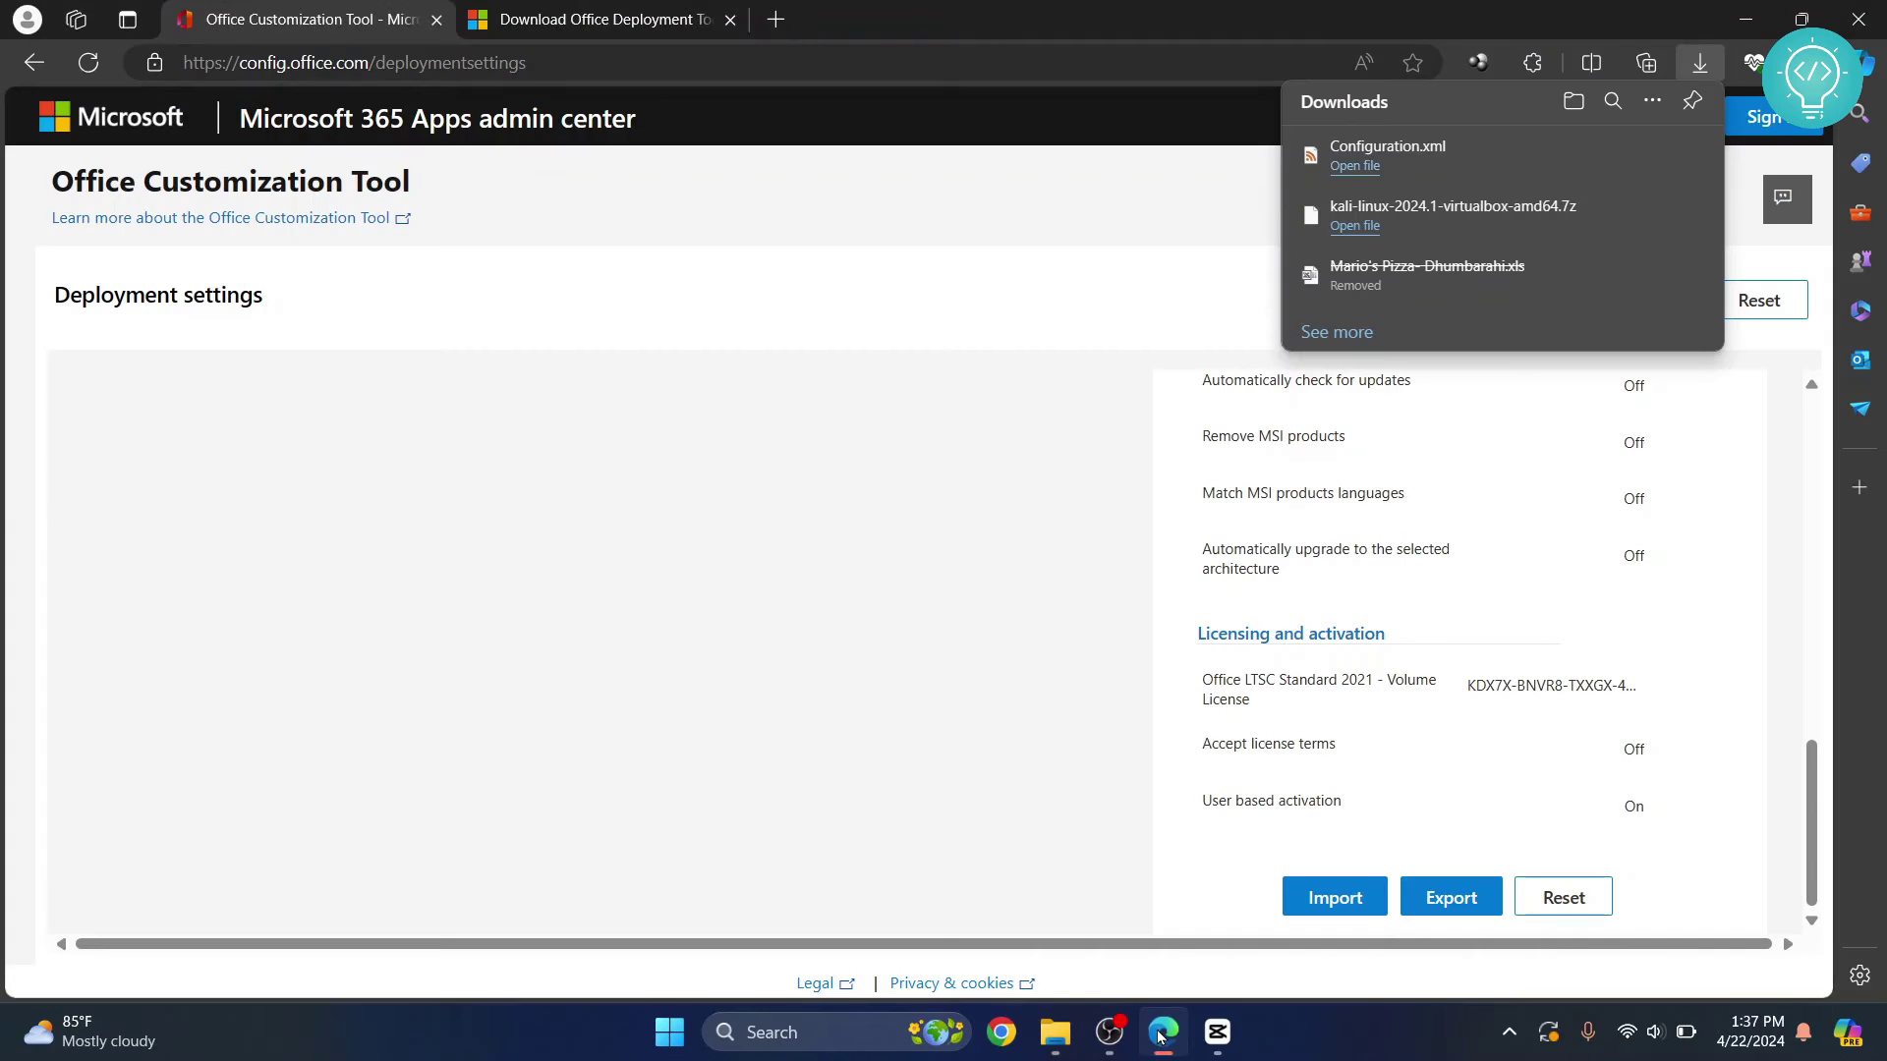
{"action": "left_click", "coordinate": [590, 30]}
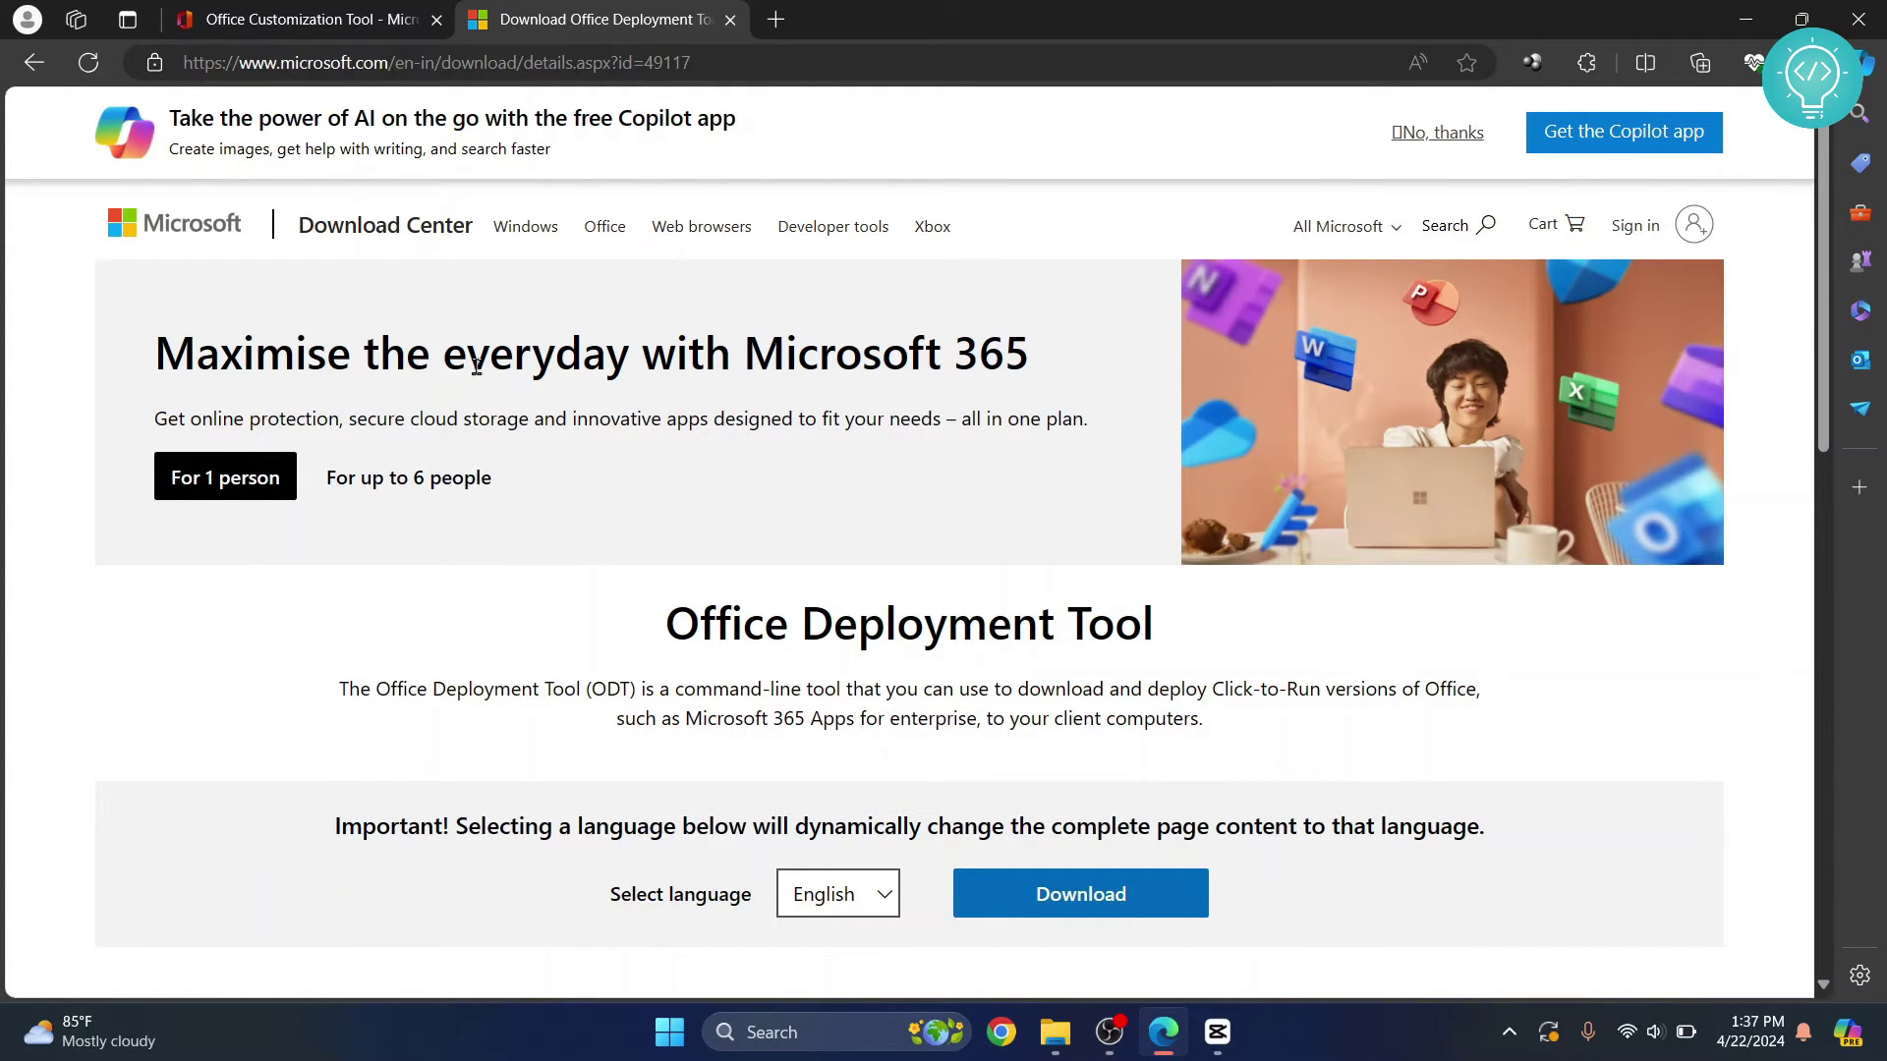
- Download officedeploymenttool_17531-20046.exe and show it in the Downloads folder
{"action": "scroll", "coordinate": [676, 445], "scroll_direction": "down", "scroll_amount": 2}
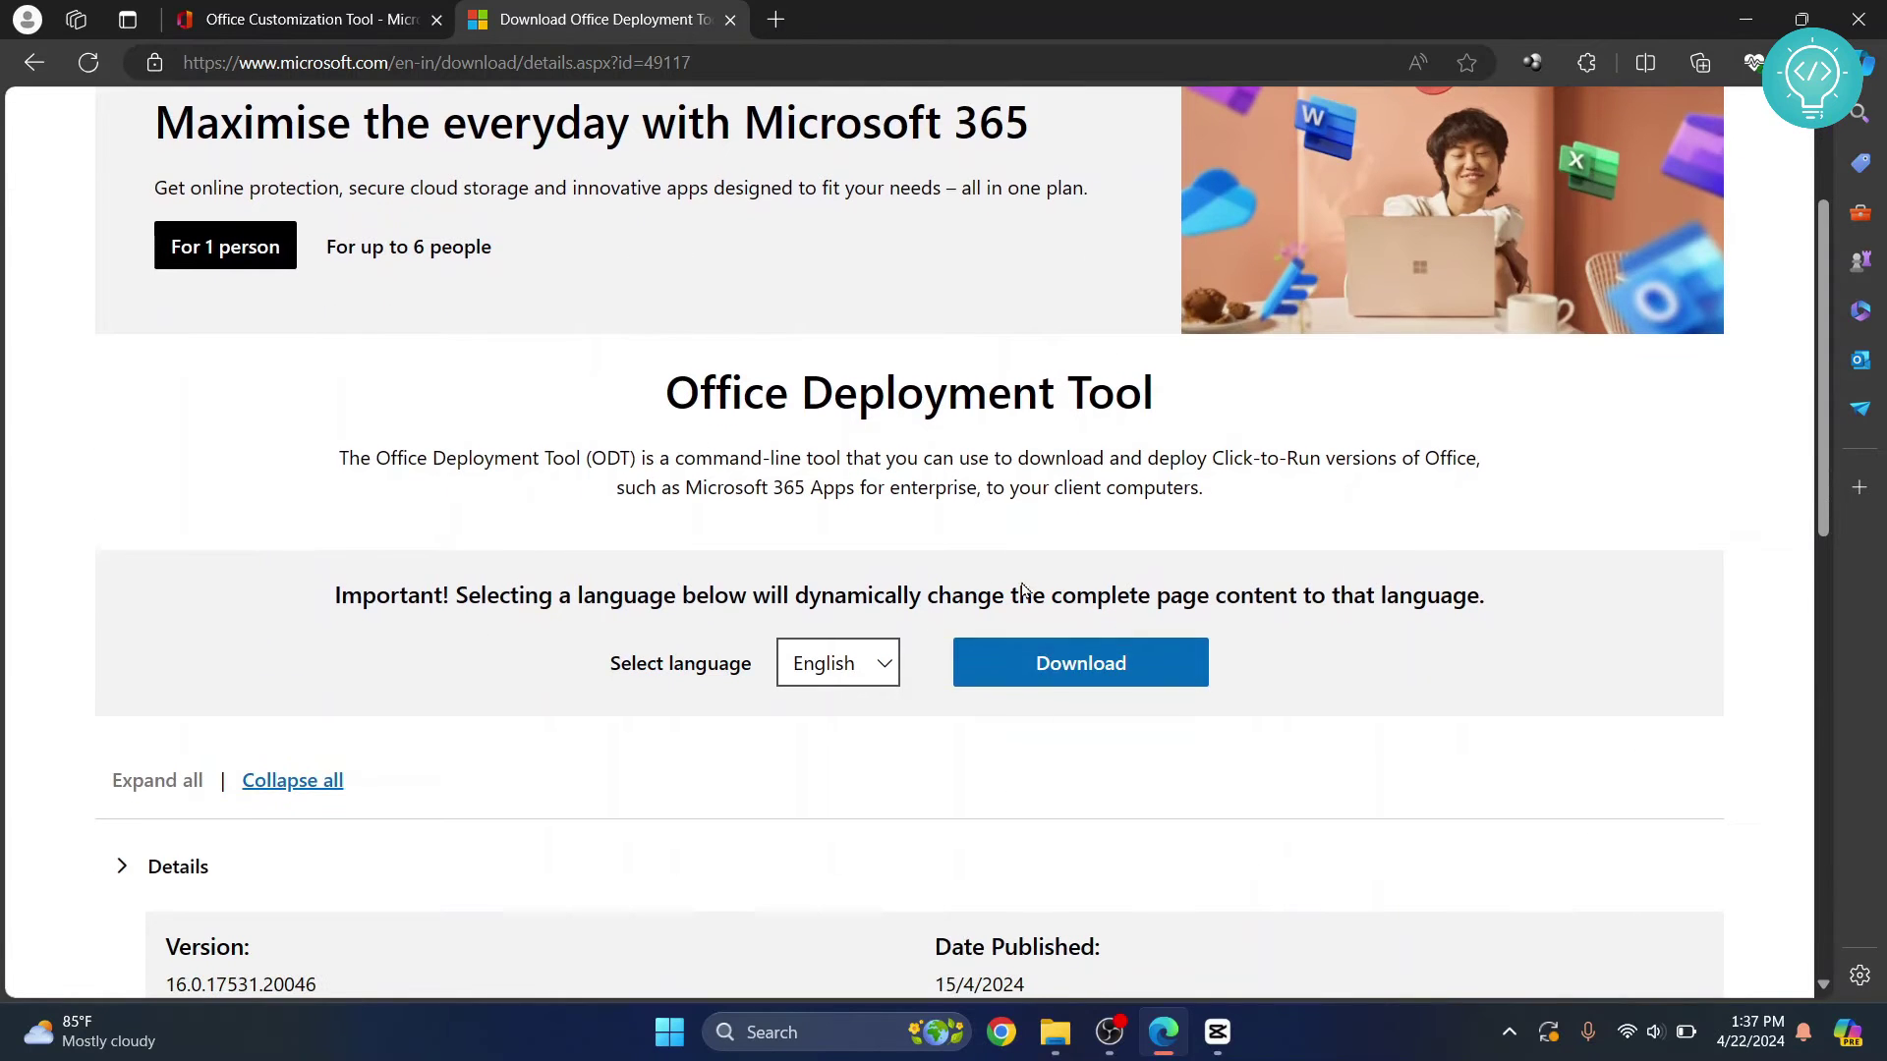
{"action": "left_click", "coordinate": [1035, 683]}
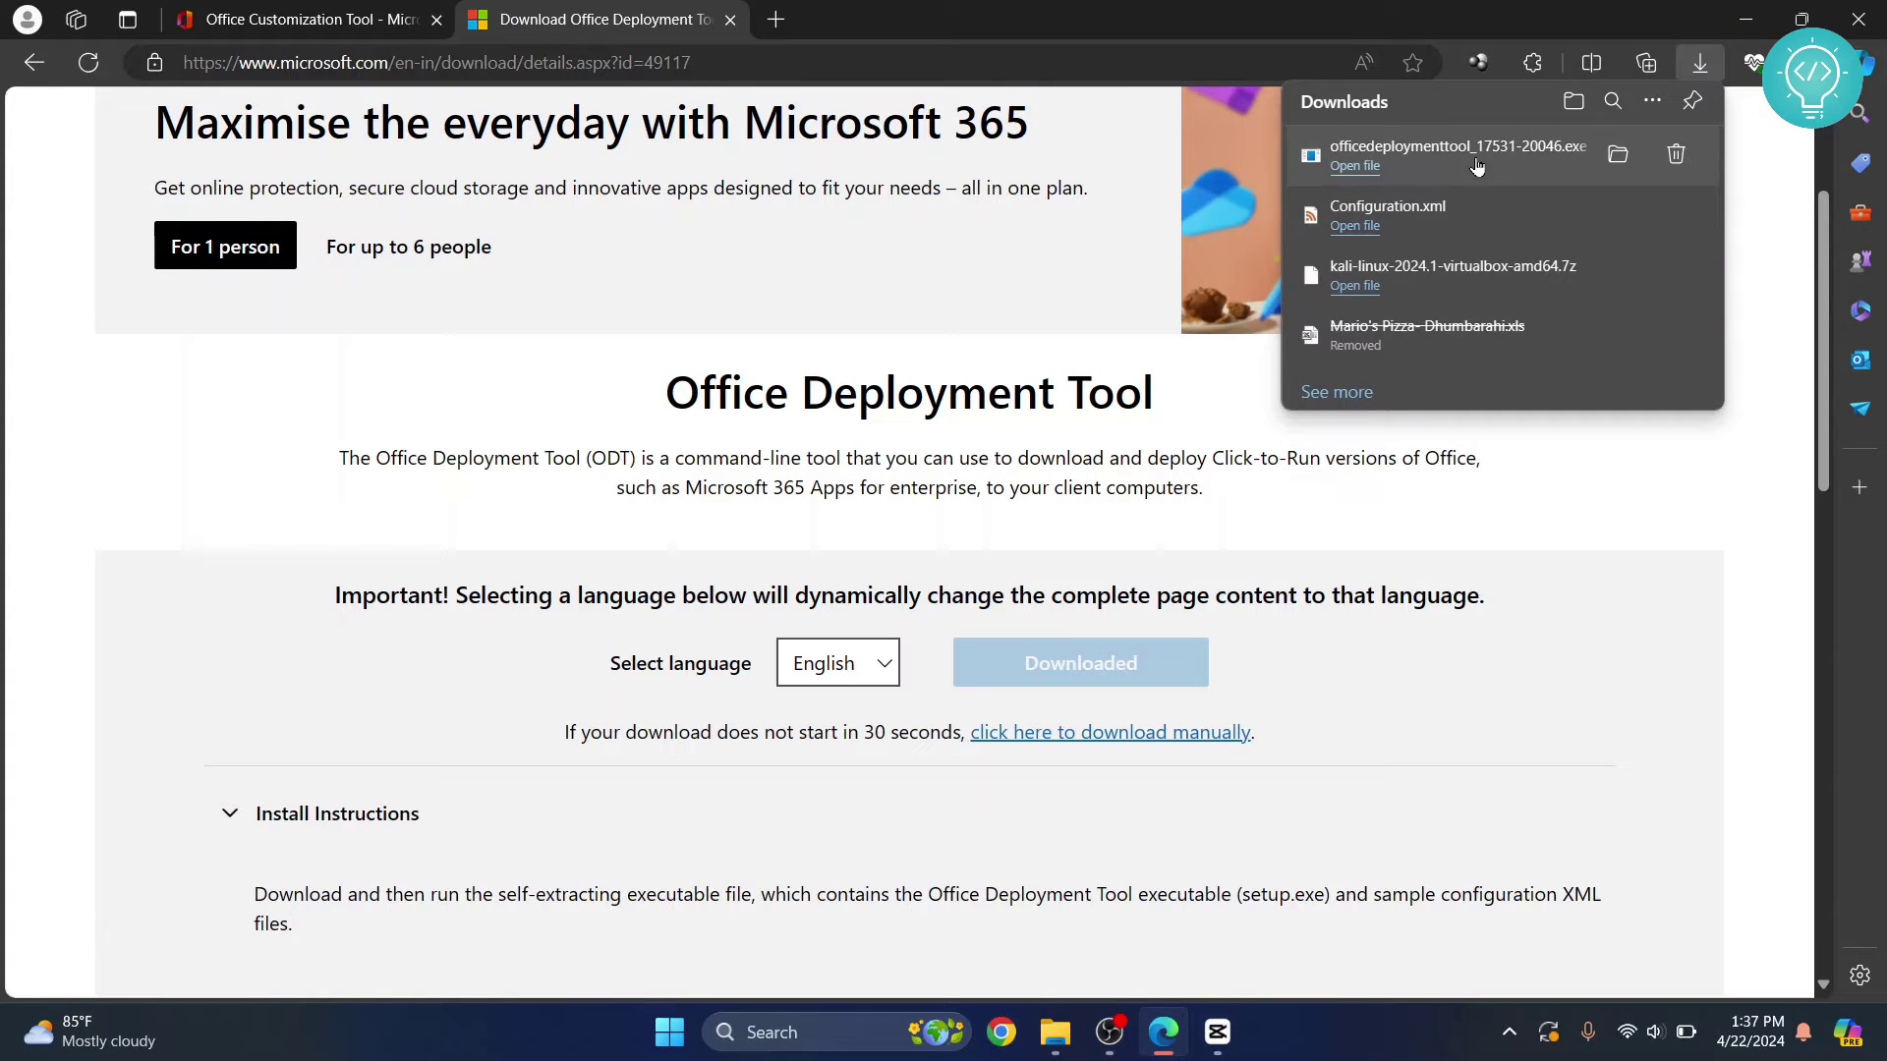
{"action": "left_click", "coordinate": [1617, 159]}
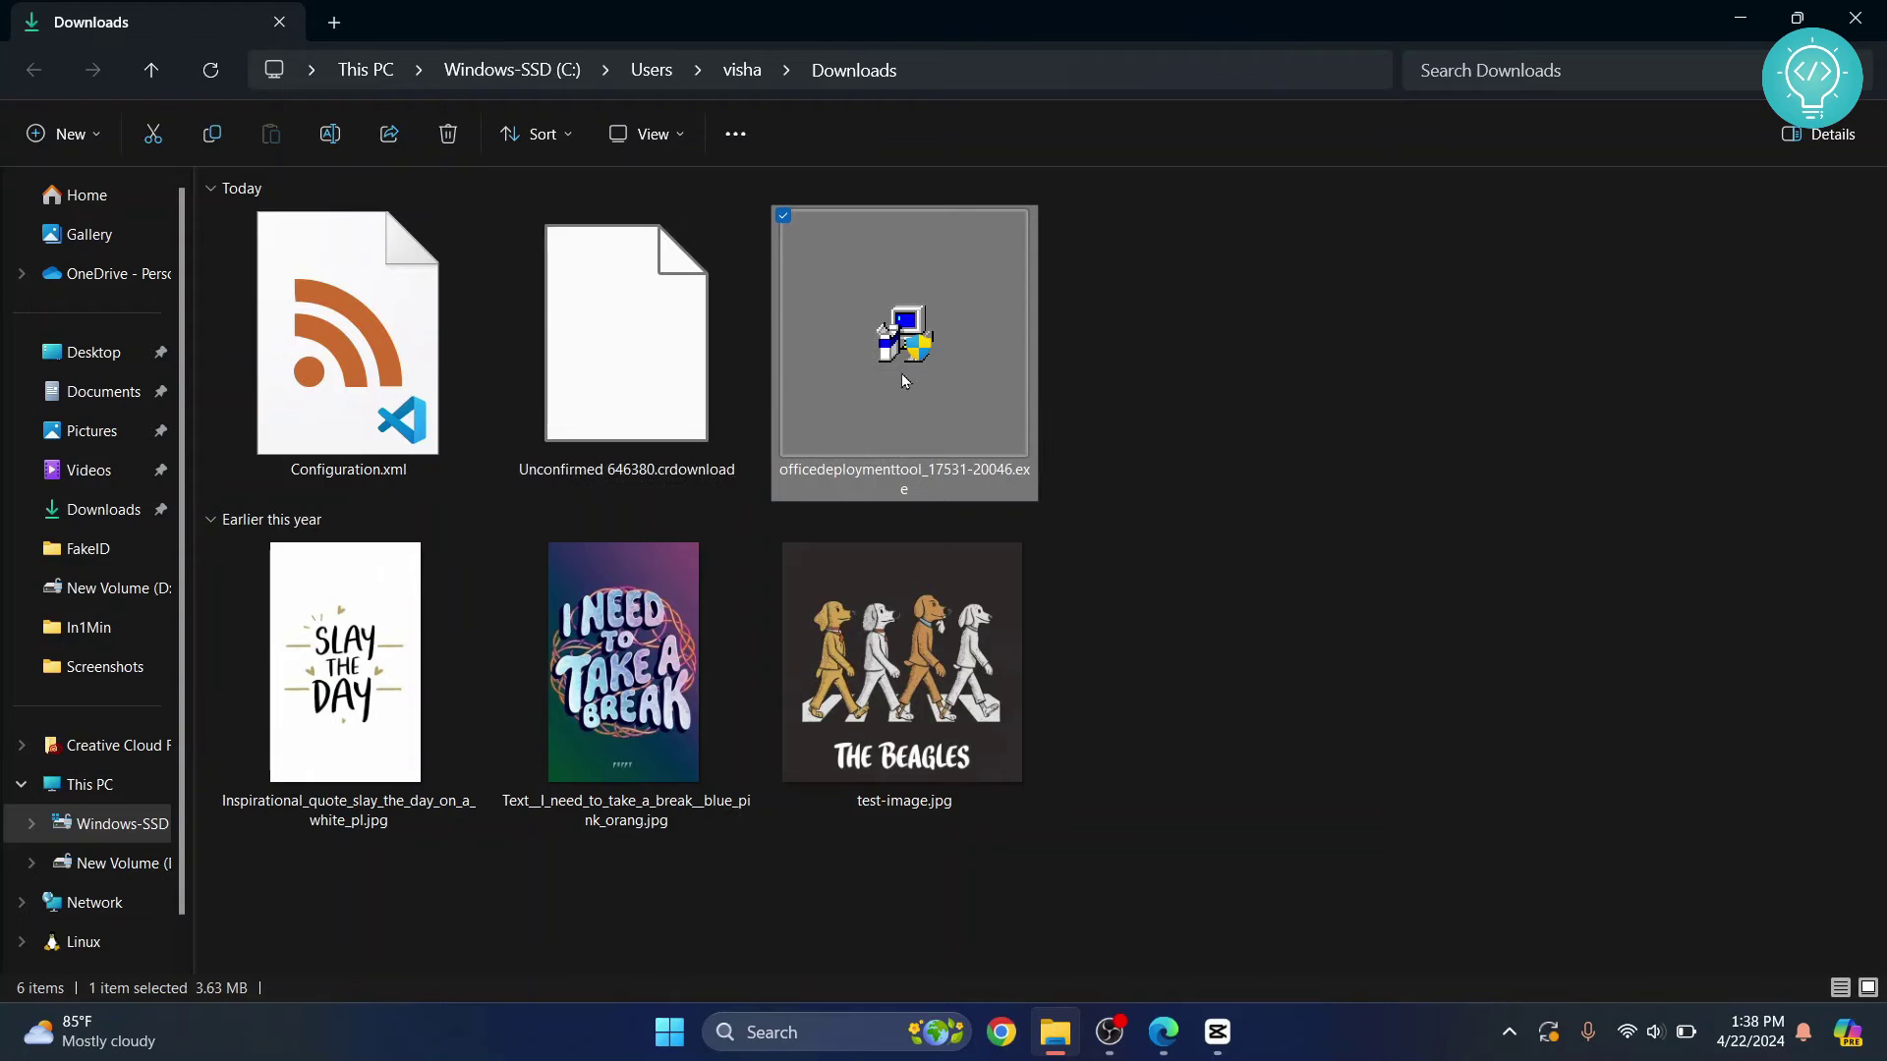
- Create a new folder named 'Office 2021' in Downloads
{"action": "left_click", "coordinate": [1201, 367]}
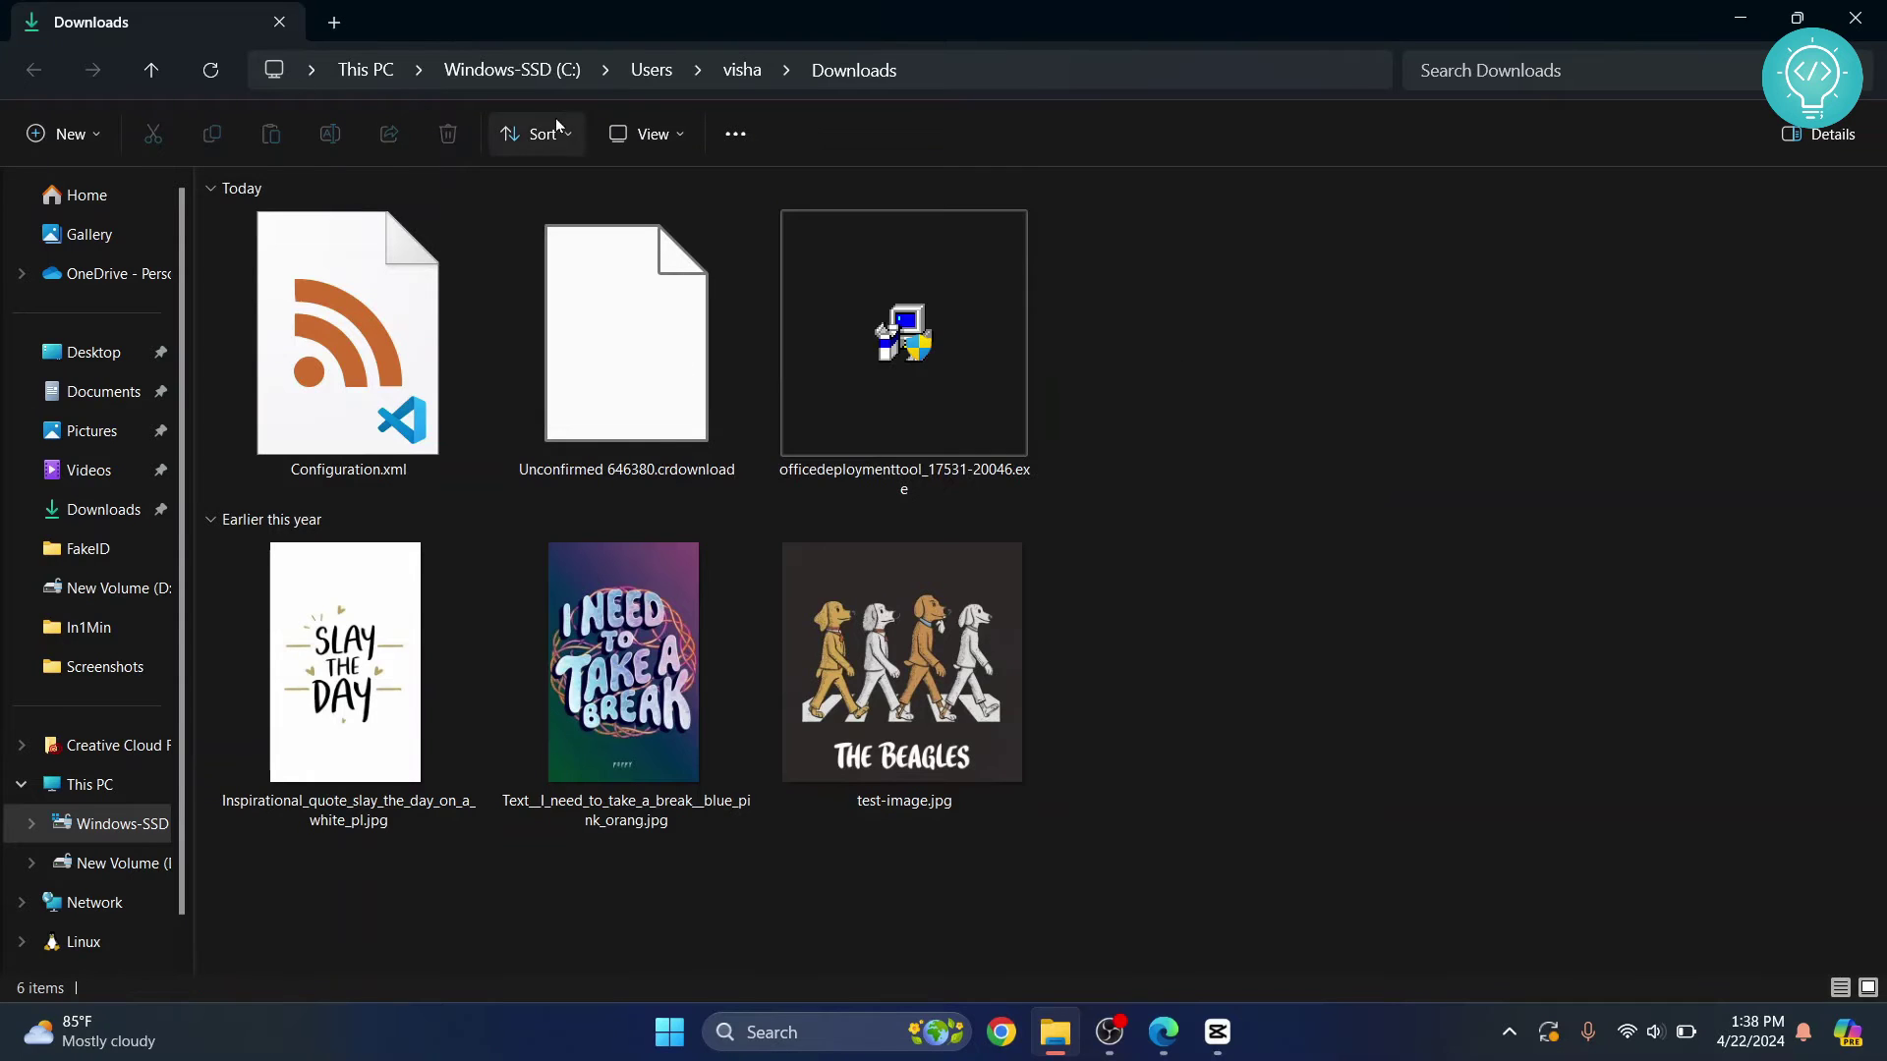
{"action": "left_click", "coordinate": [67, 135]}
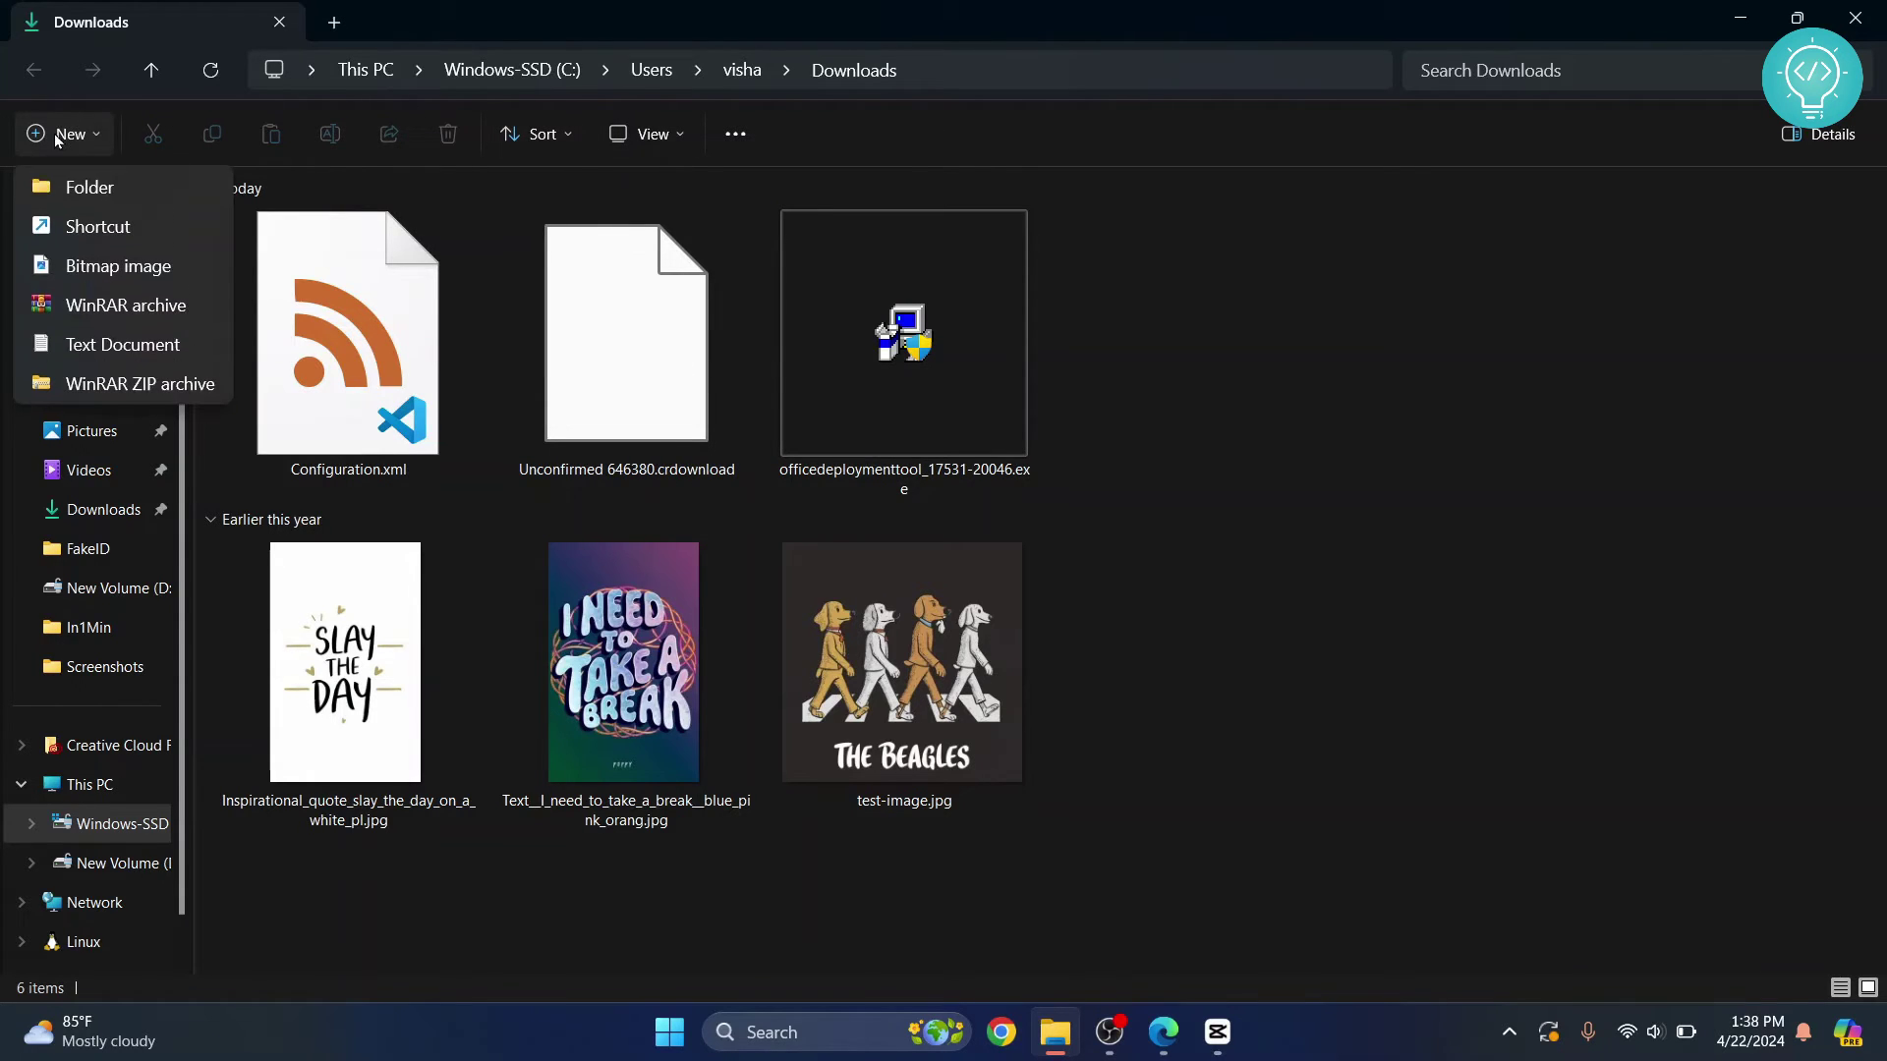
{"action": "left_click", "coordinate": [93, 190]}
{"action": "type", "text": "Office "}
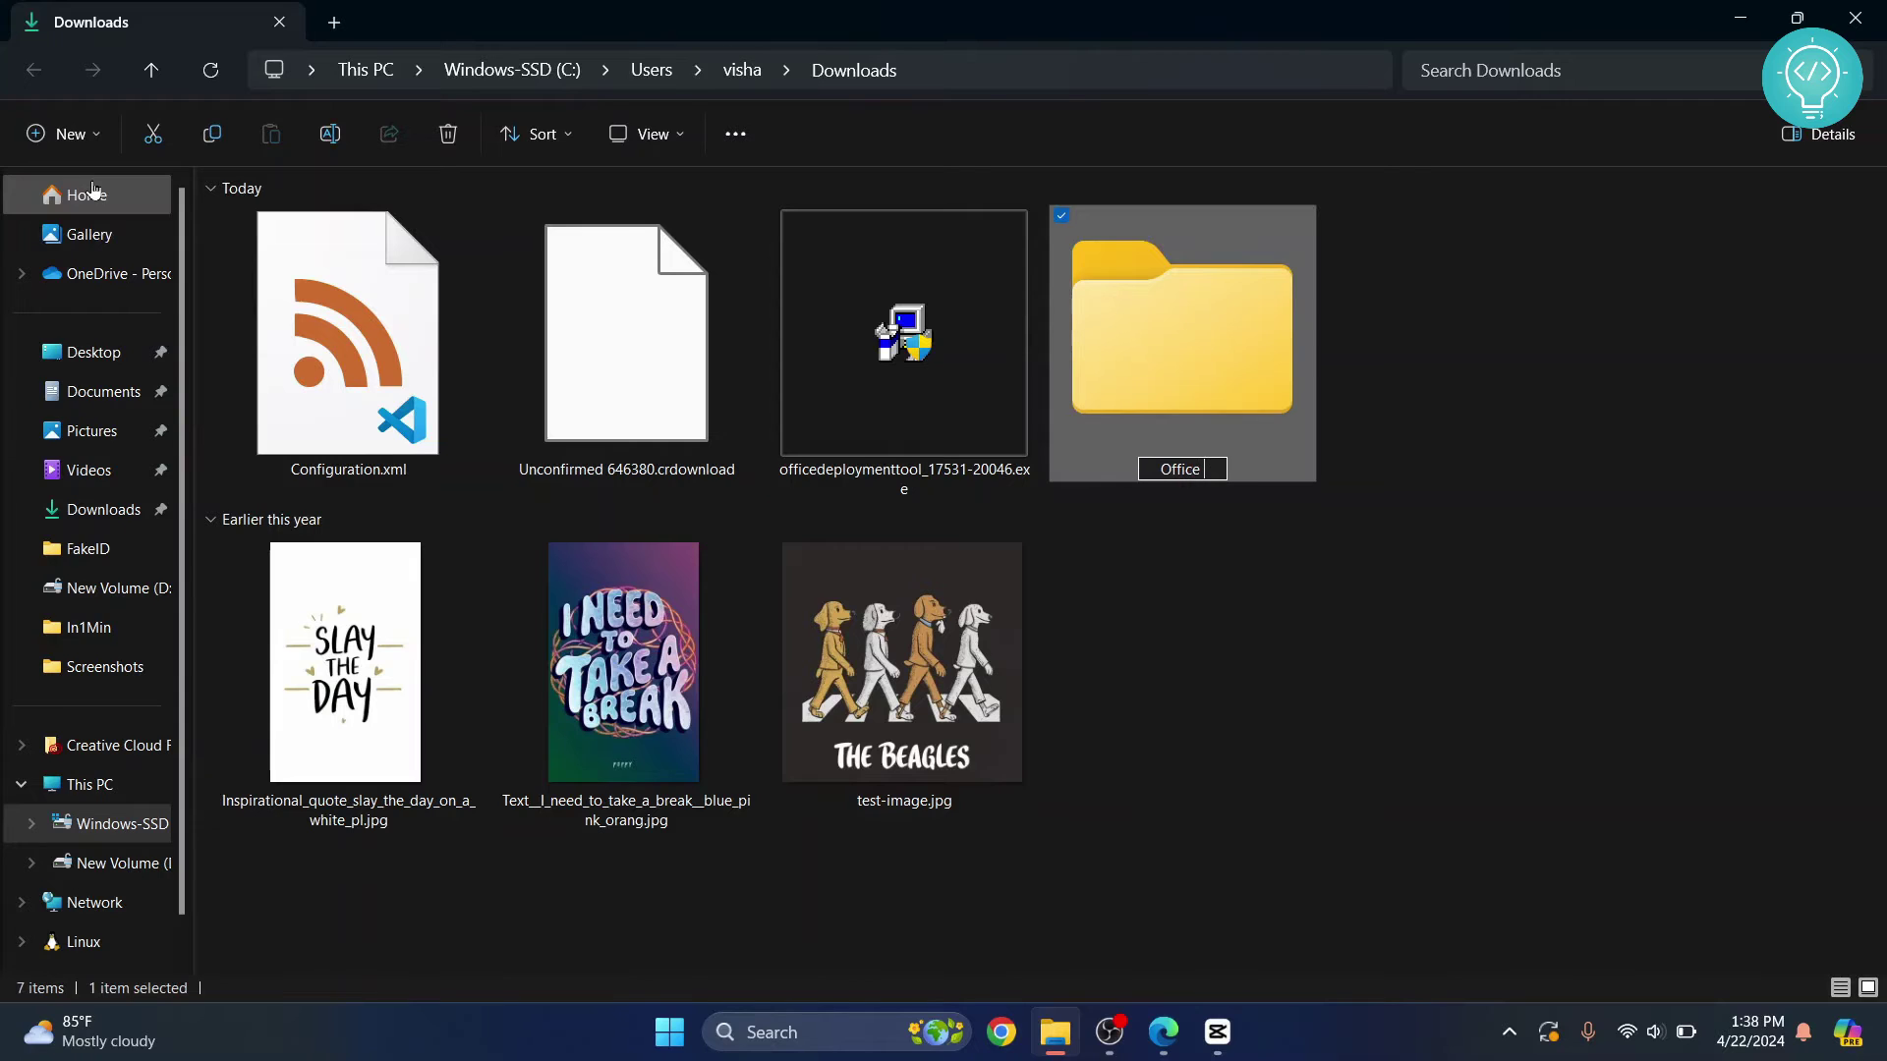
{"action": "type", "text": "2021"}
{"action": "key", "text": "Return"}
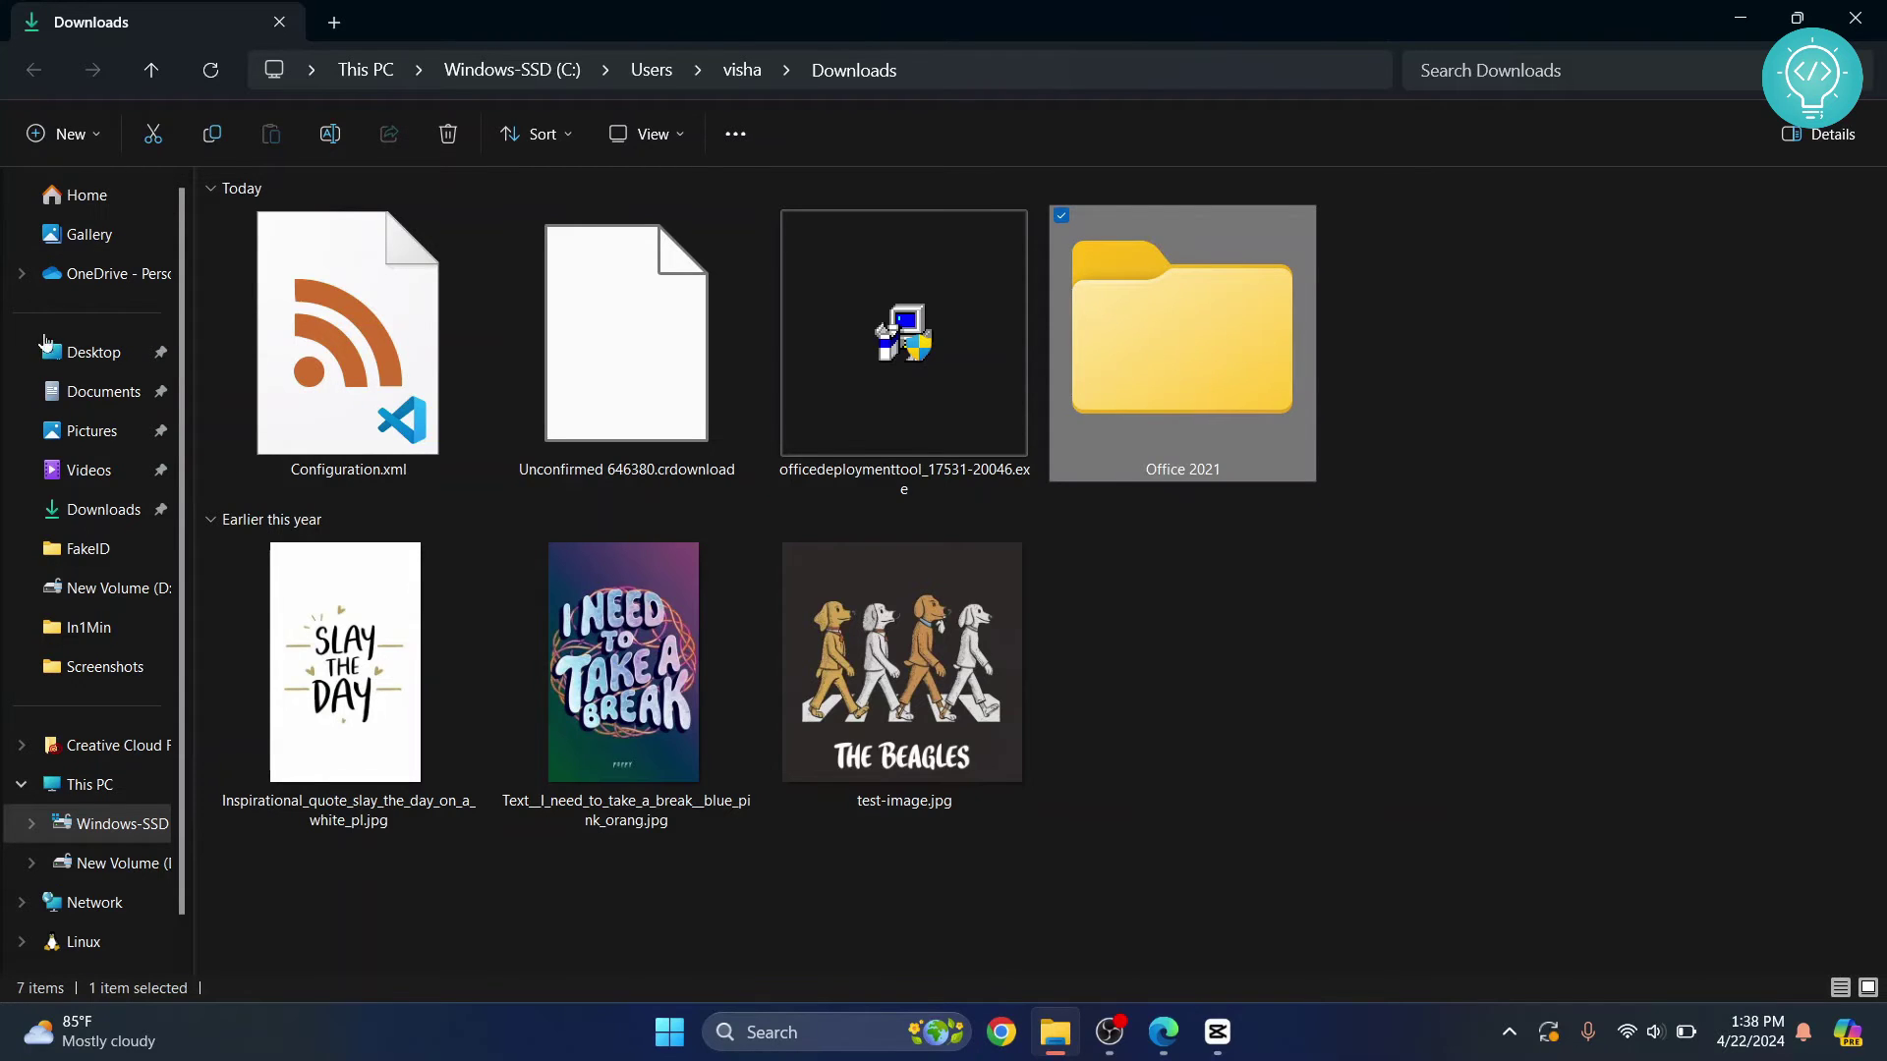
- Move Configuration.xml and the deployment tool installer into the Office 2021 folder
{"action": "left_click", "coordinate": [1163, 1032]}
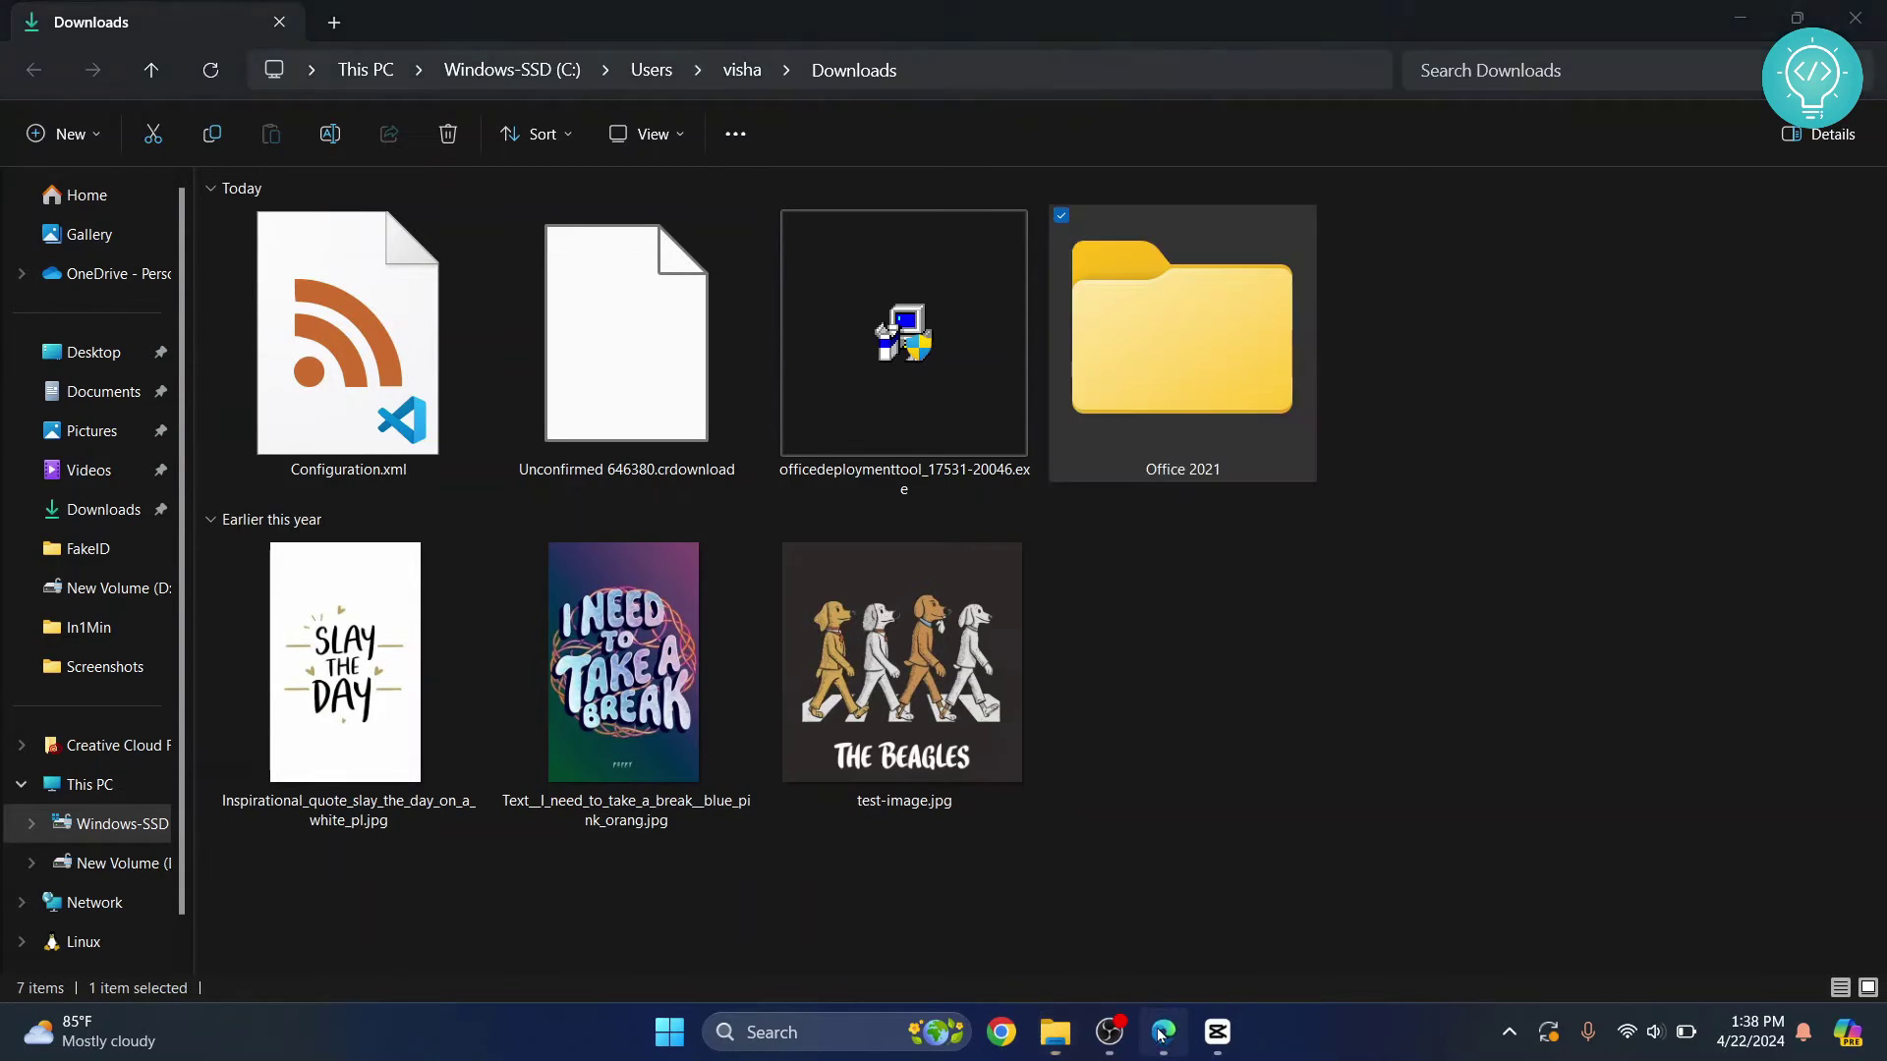
{"action": "left_click", "coordinate": [1787, 338]}
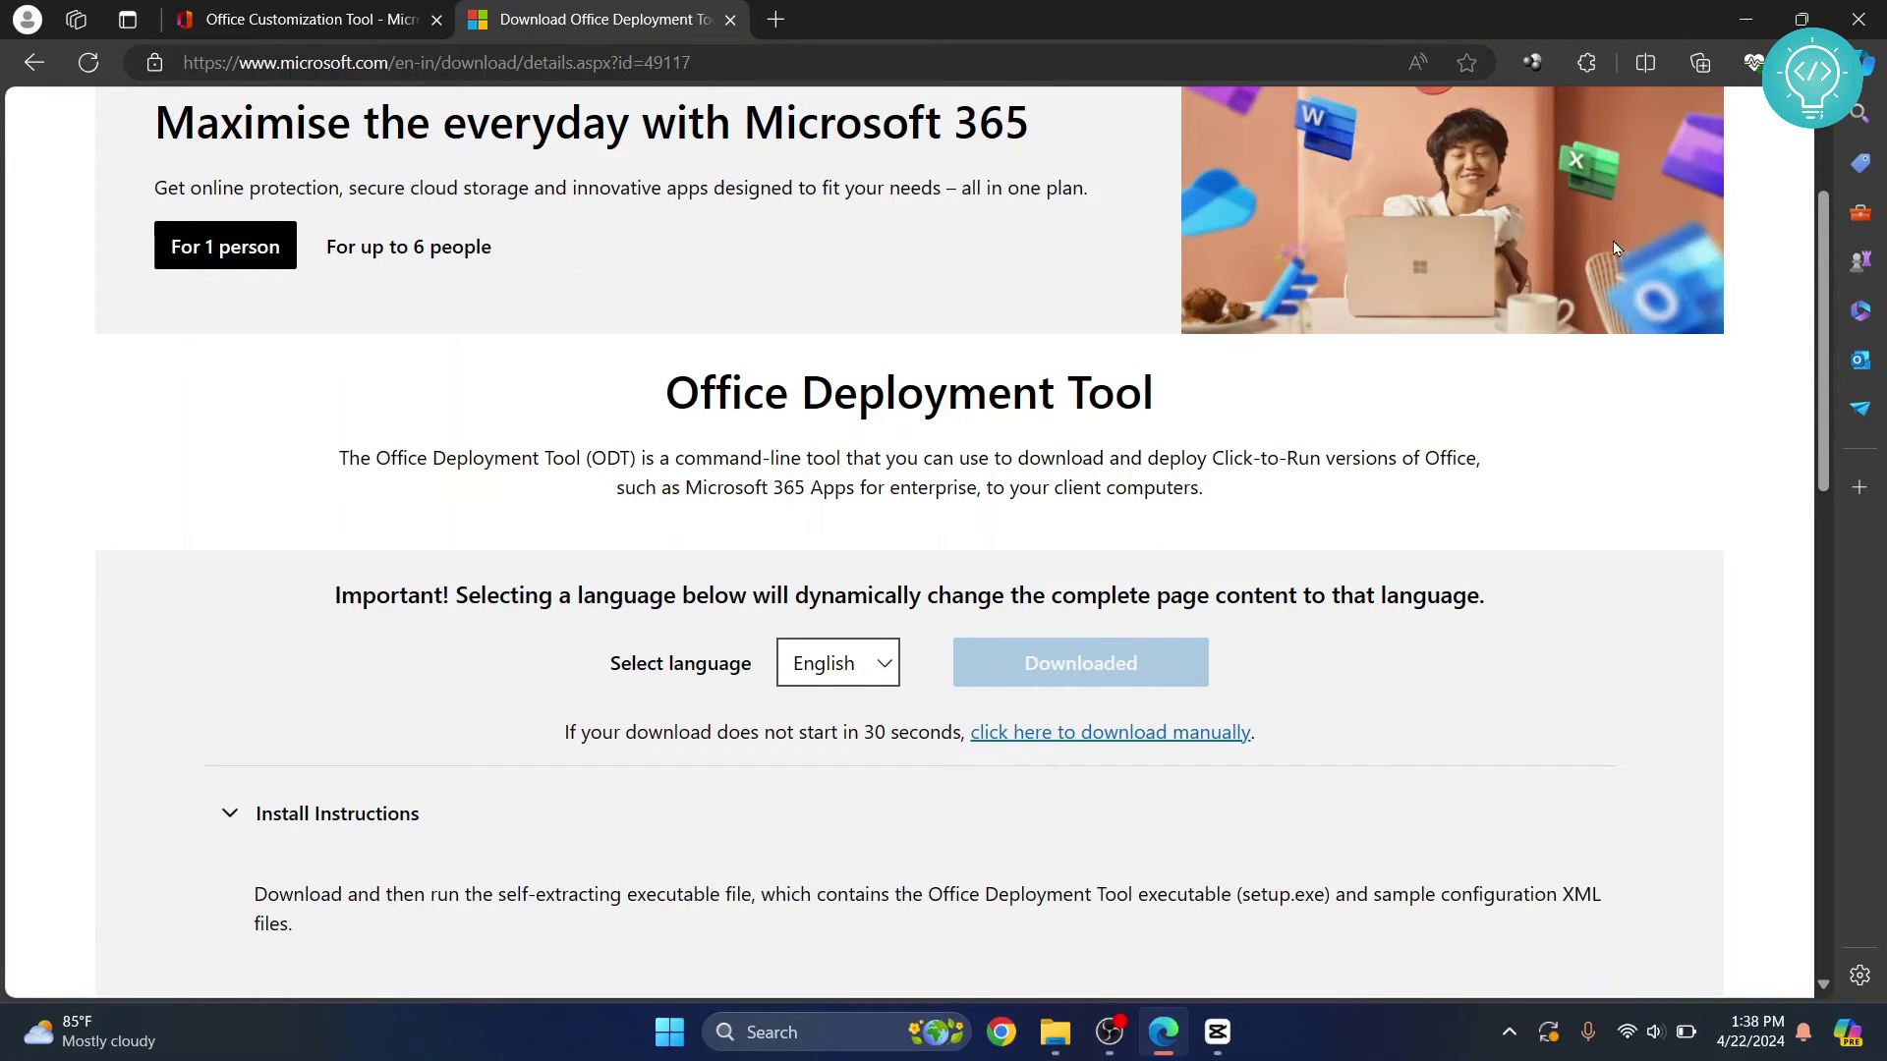
{"action": "key", "text": "alt+Tab"}
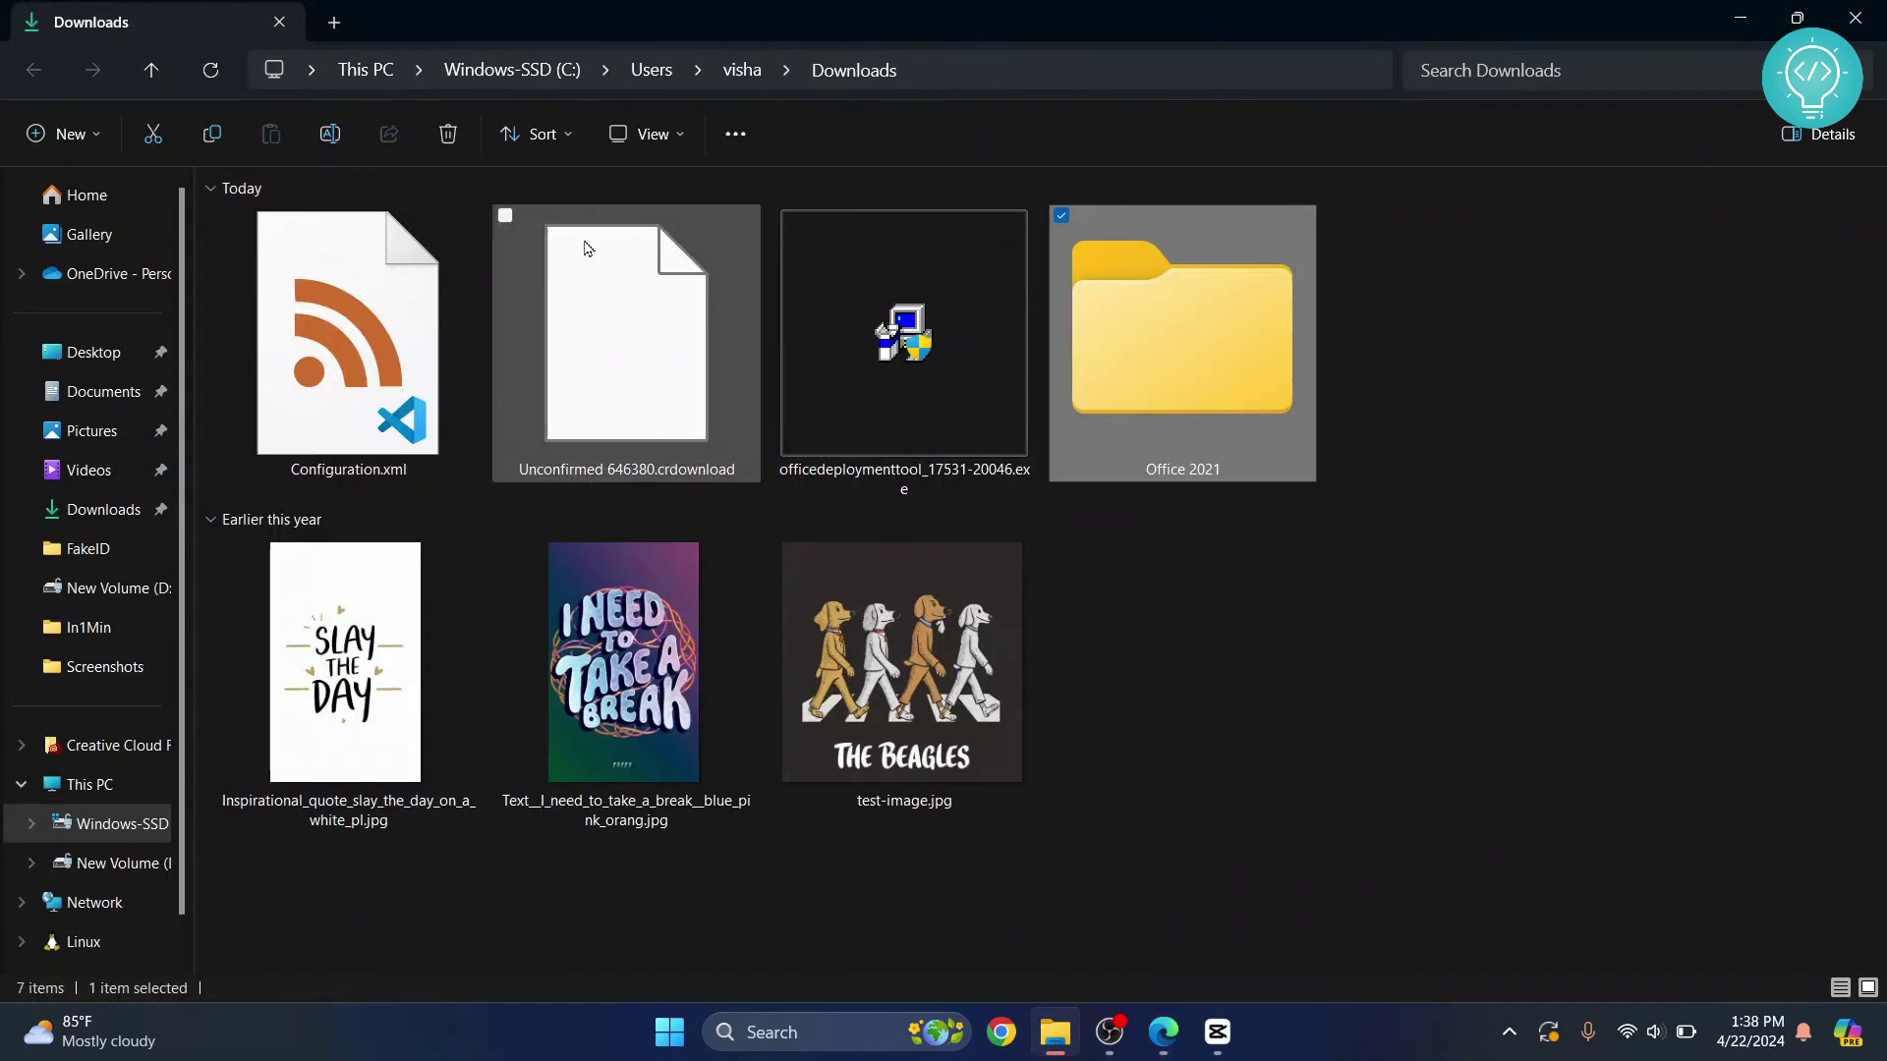
{"action": "left_click", "coordinate": [410, 359]}
{"action": "left_click", "coordinate": [824, 358], "text": "ctrl"}
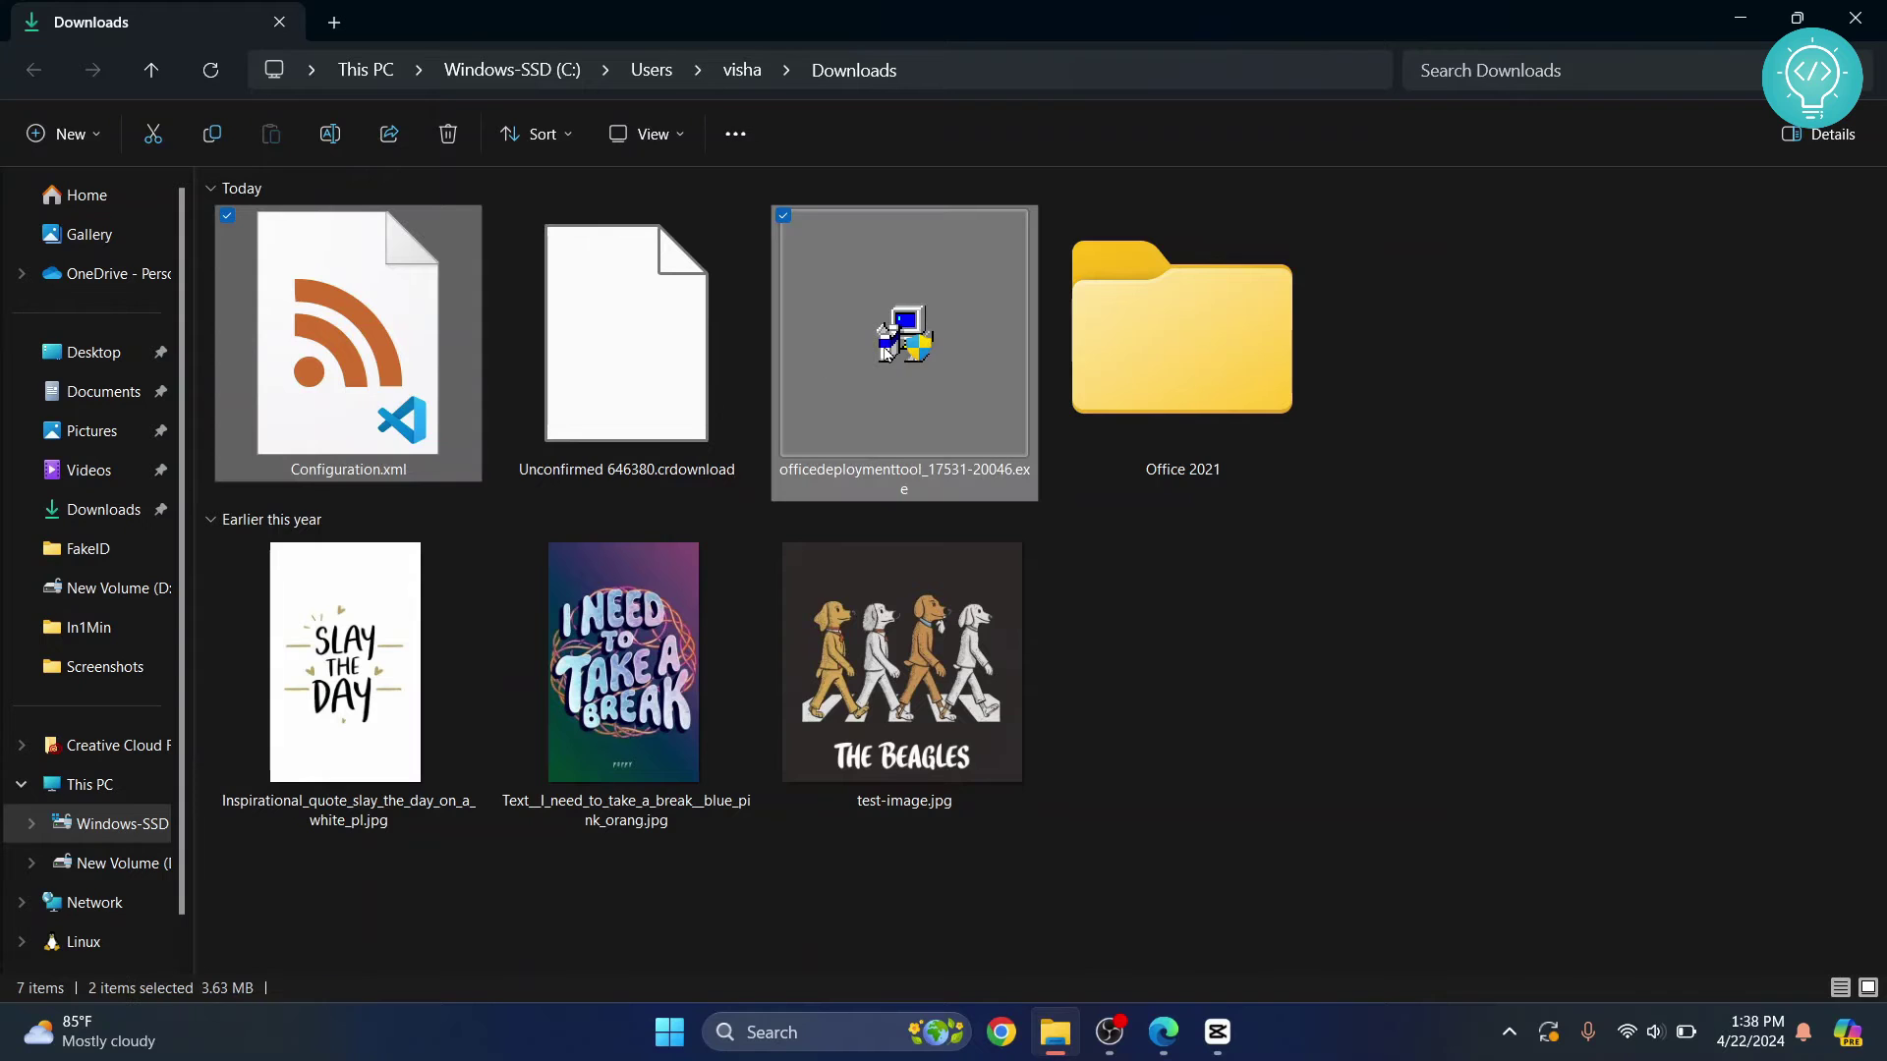
{"action": "left_click_drag", "start_coordinate": [884, 350], "coordinate": [1189, 383]}
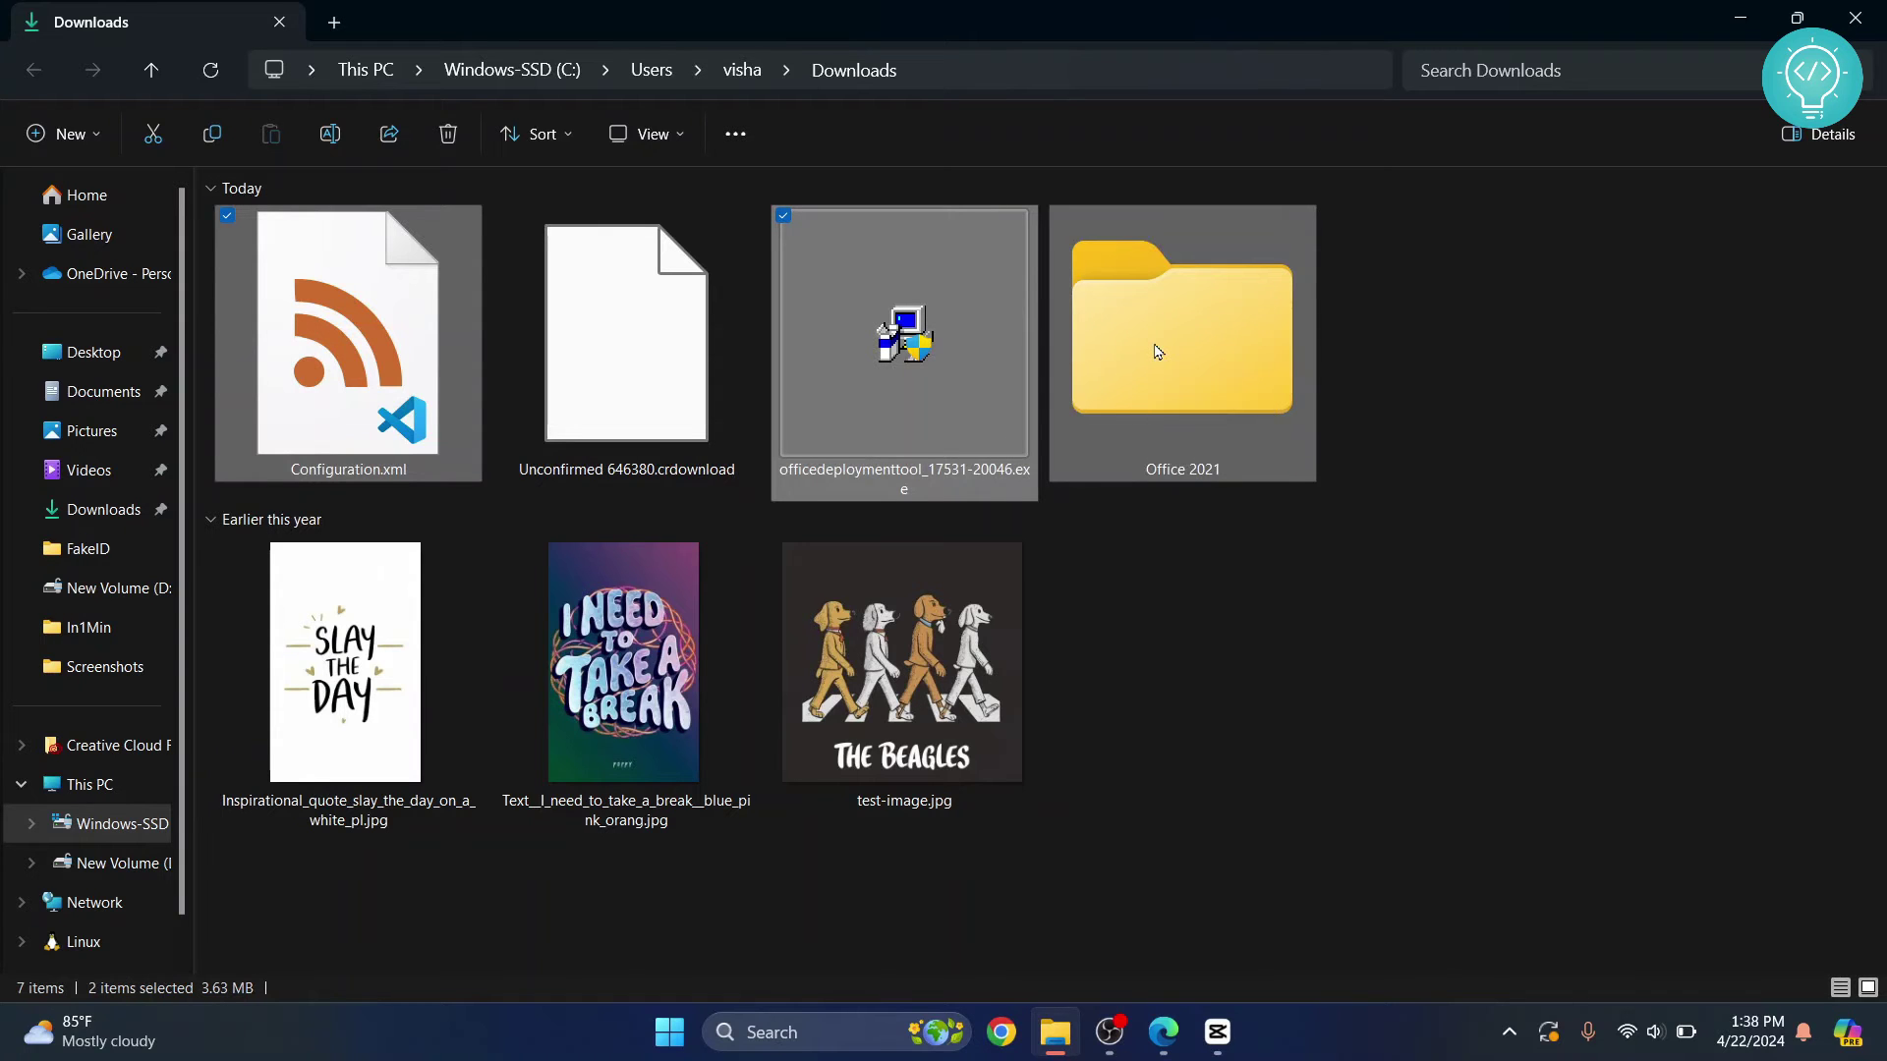
{"action": "double_click", "coordinate": [609, 327]}
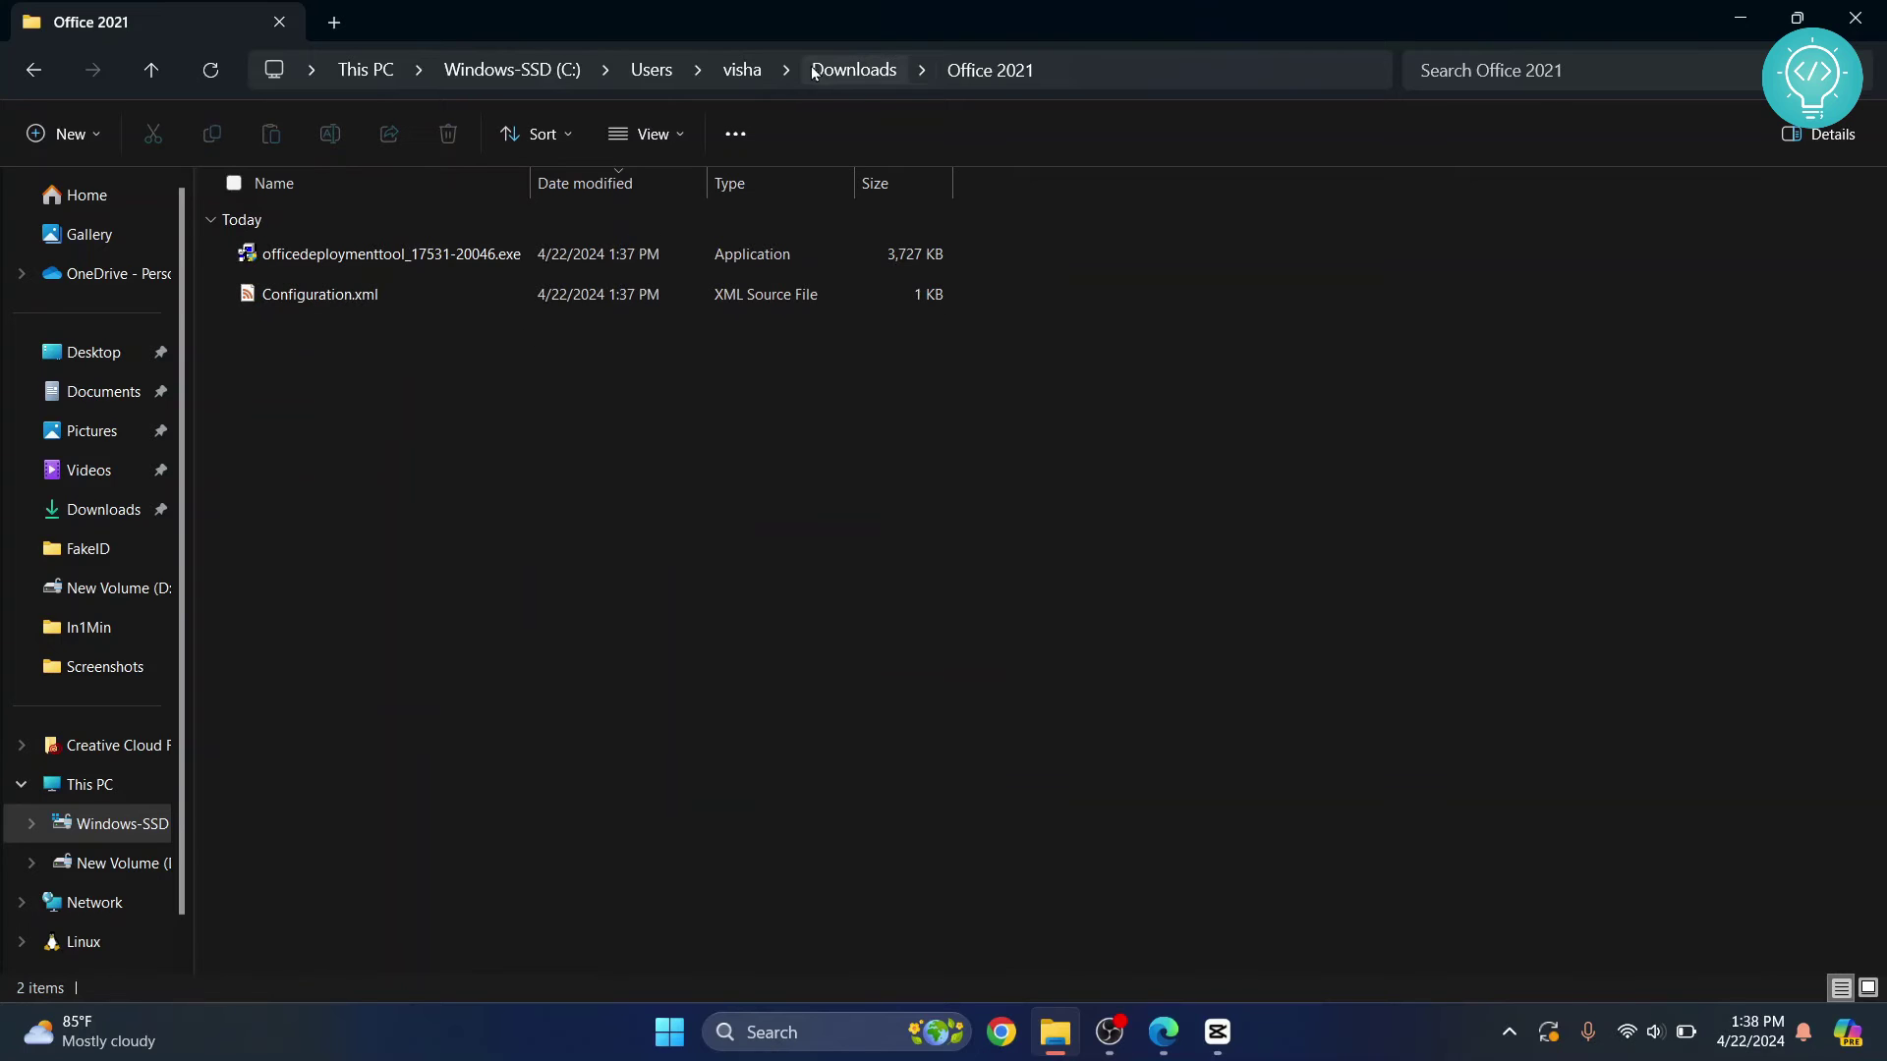
- Copy the Office 2021 folder to the root of Windows-SSD (C:) and open it
{"action": "left_click", "coordinate": [839, 87]}
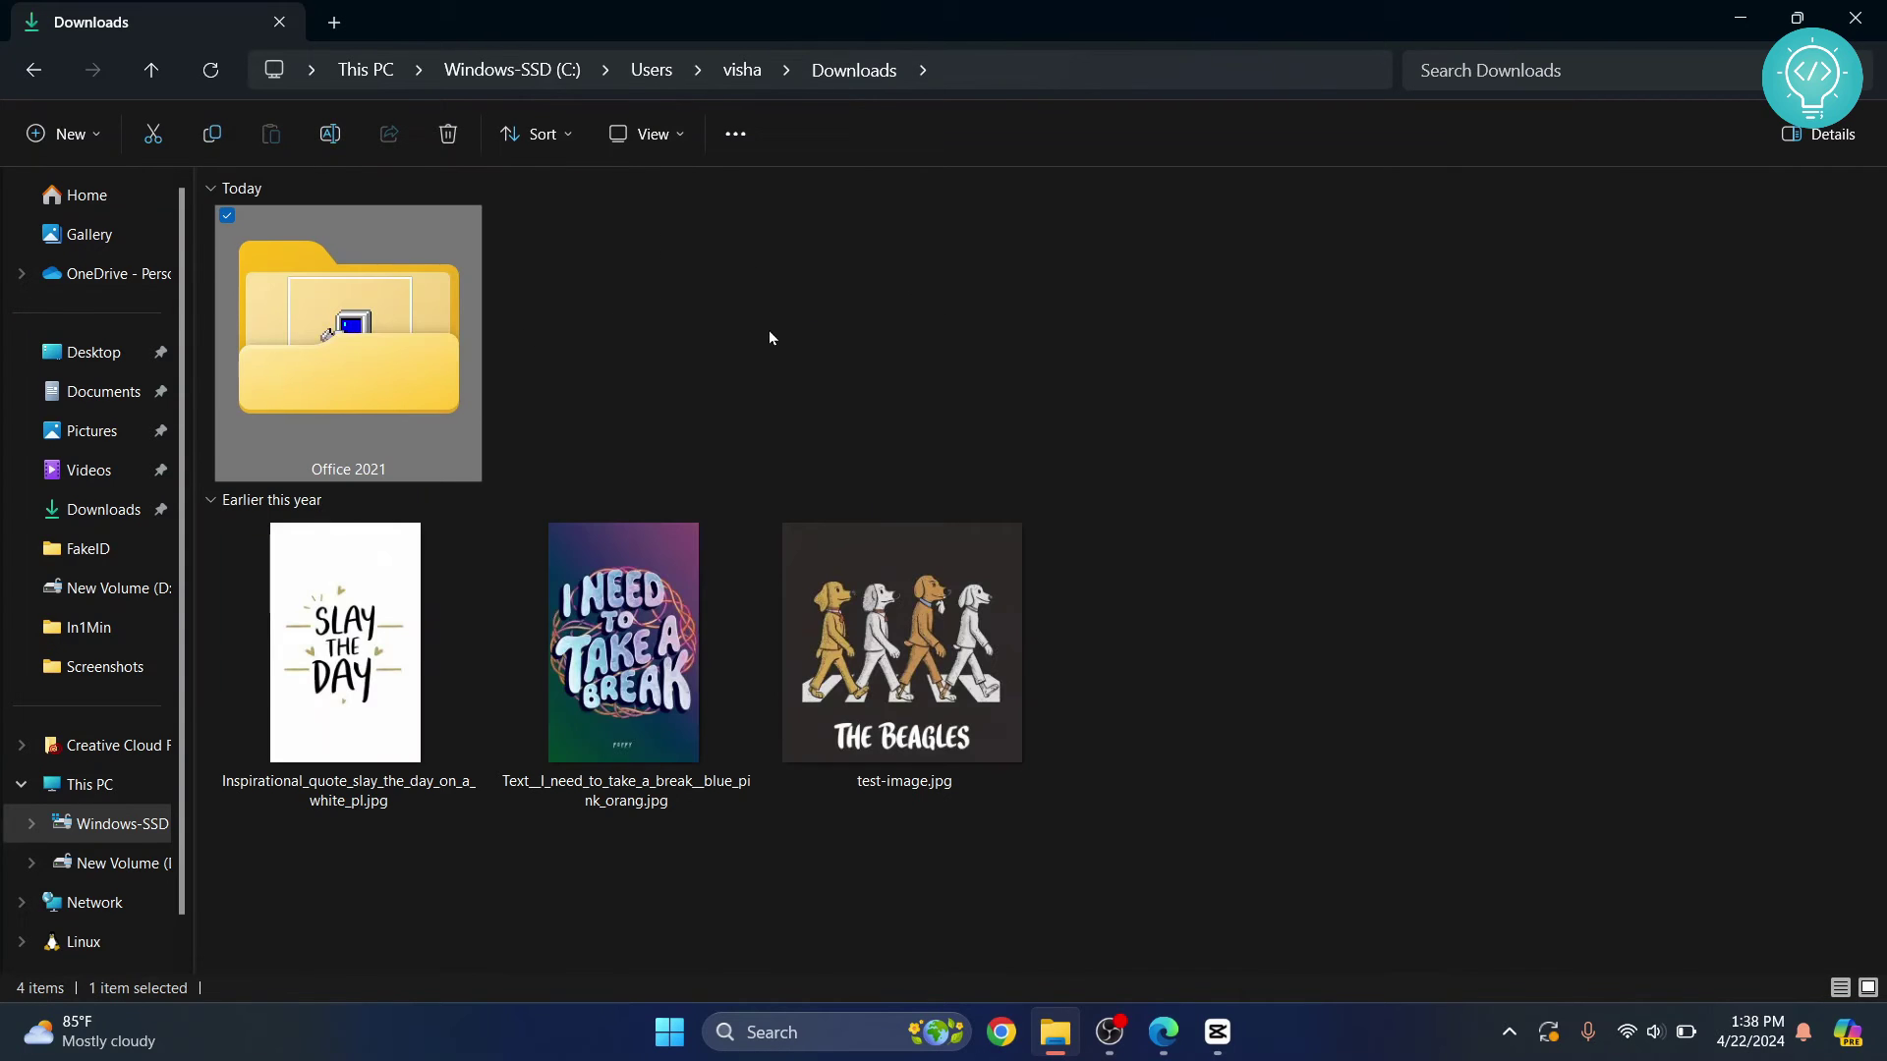
{"action": "right_click", "coordinate": [326, 342]}
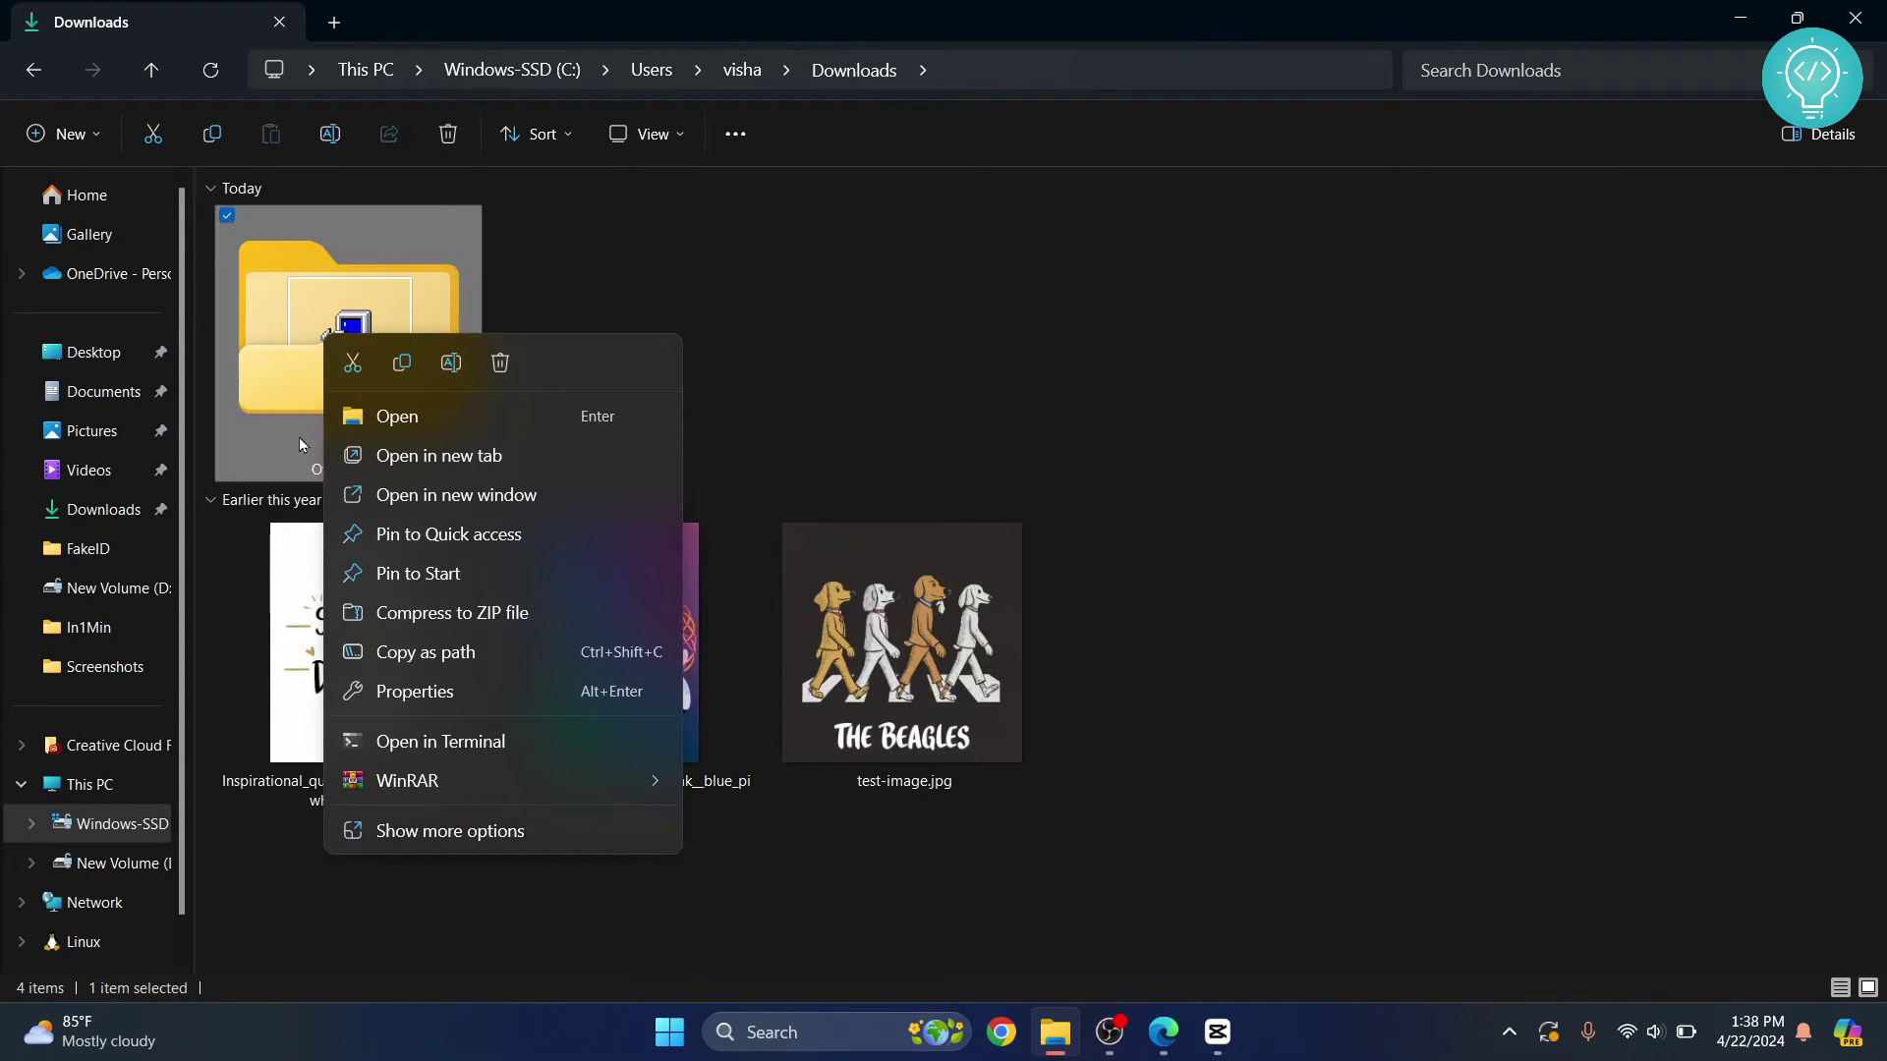
{"action": "left_click", "coordinate": [402, 364]}
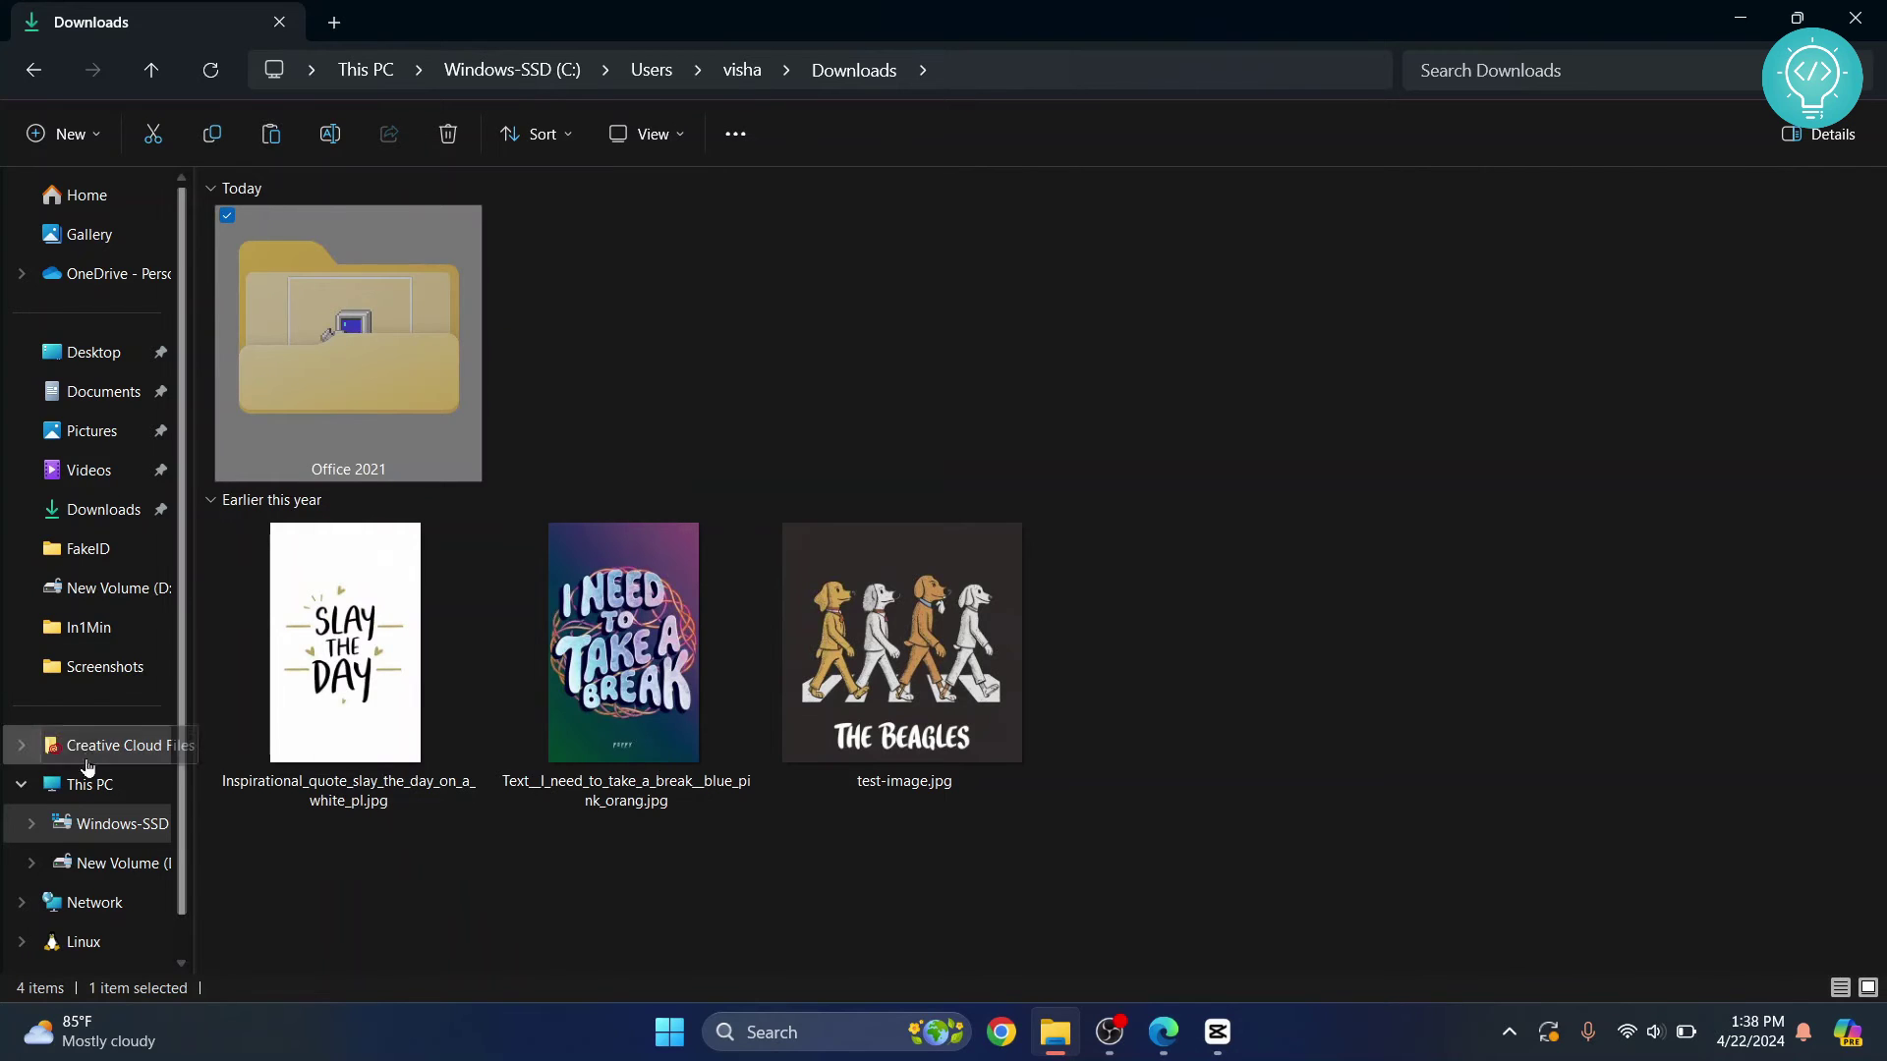
{"action": "left_click", "coordinate": [106, 824]}
{"action": "left_click", "coordinate": [383, 721]}
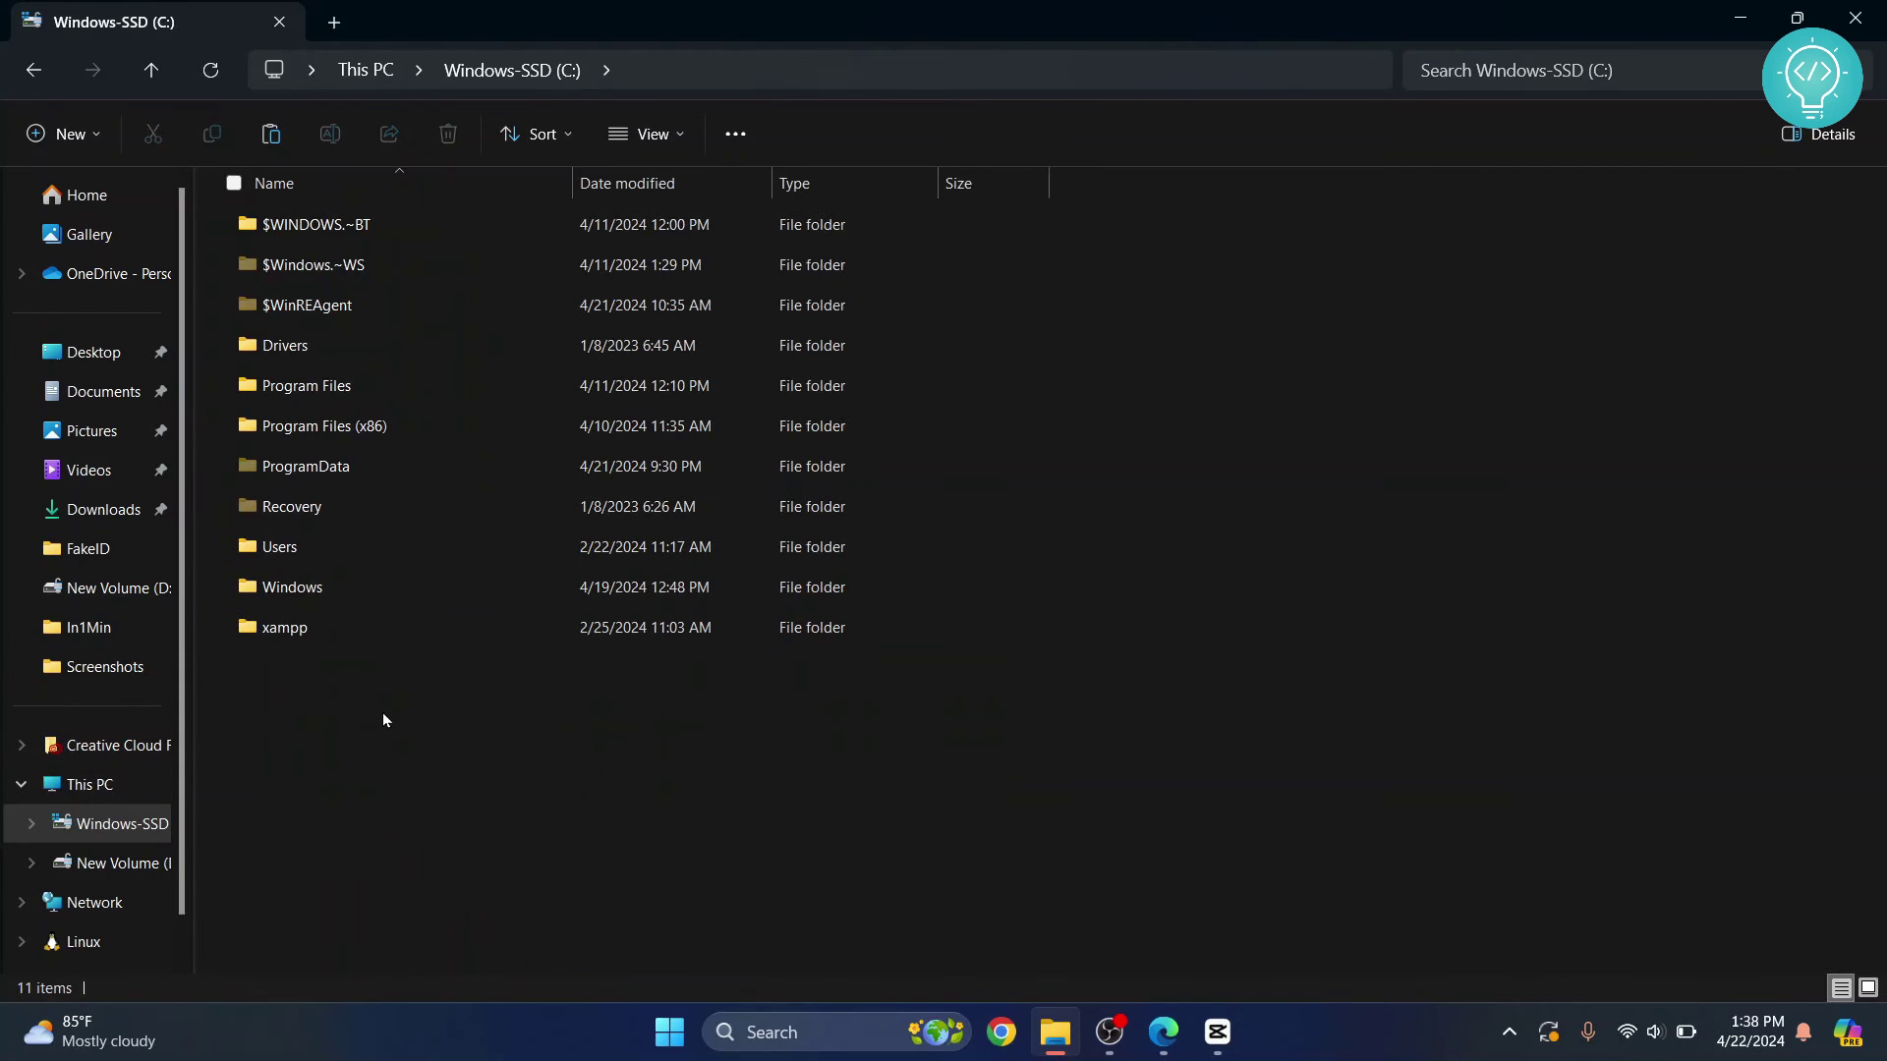
{"action": "key", "text": "ctrl+v"}
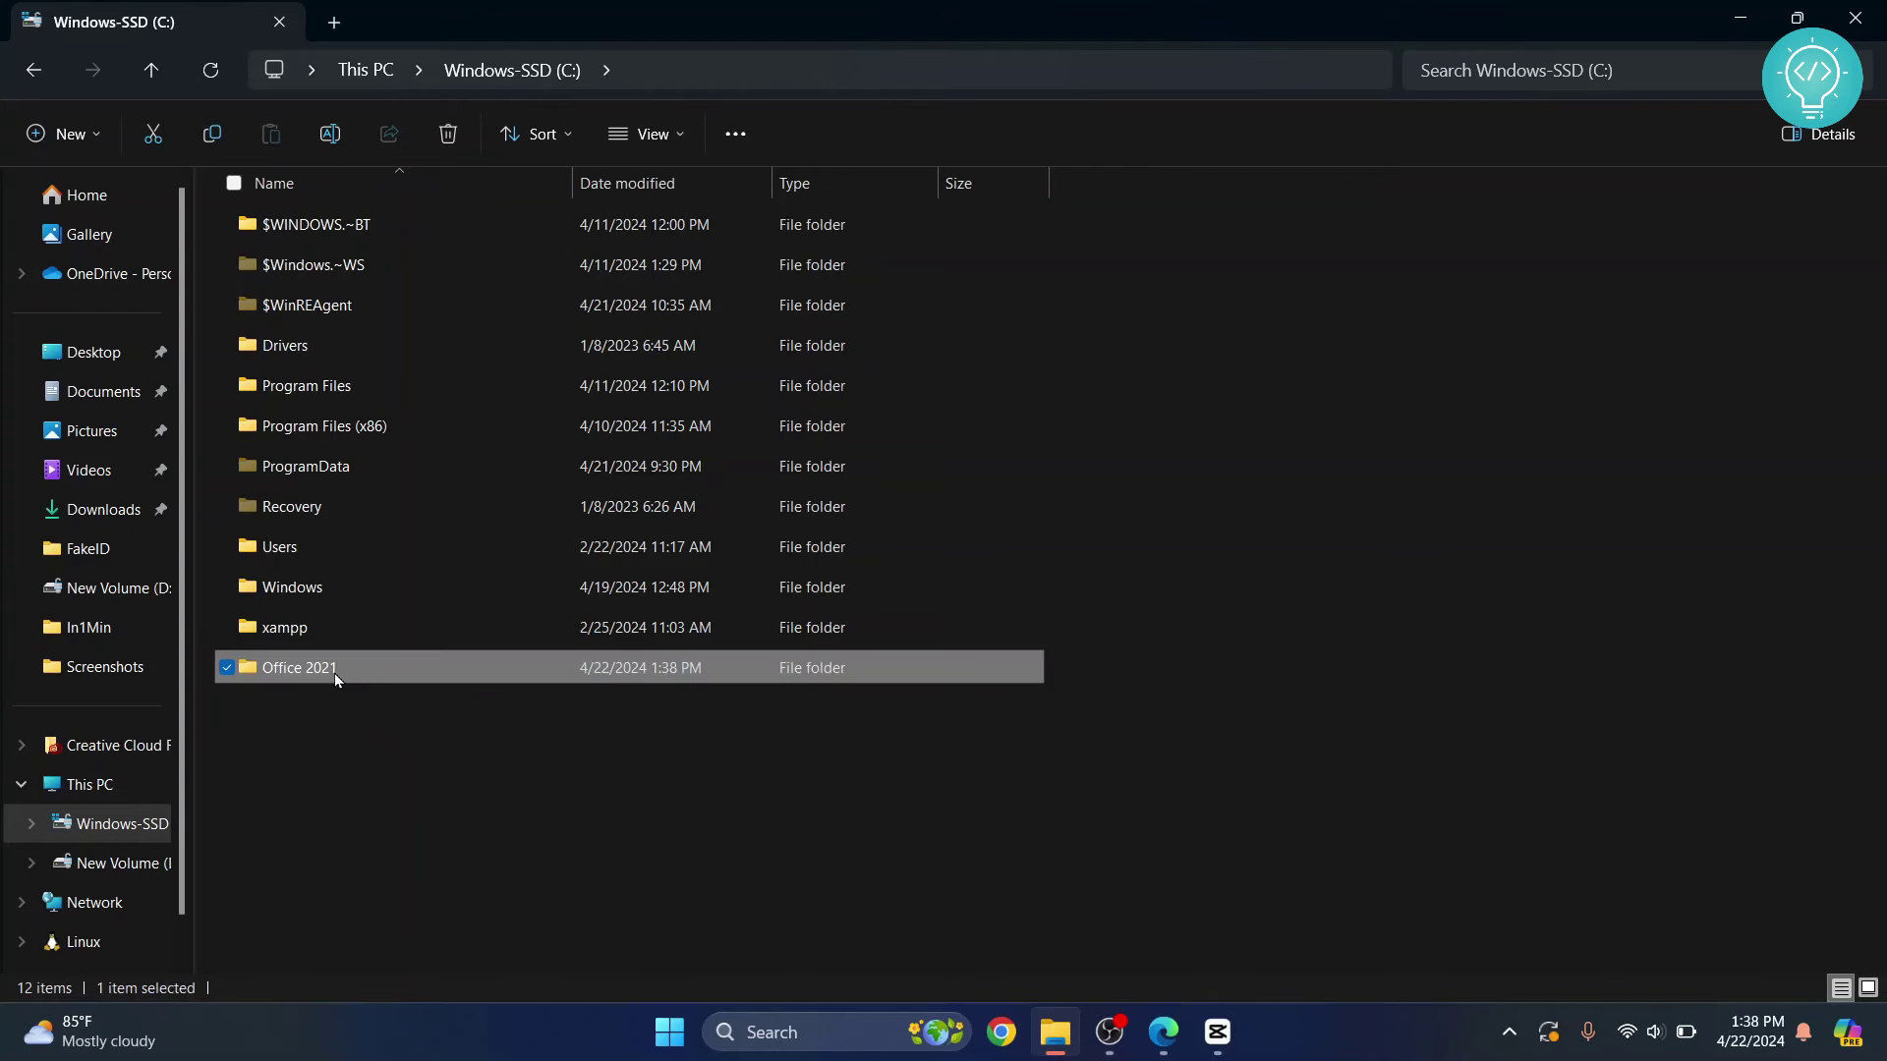
{"action": "double_click", "coordinate": [334, 674]}
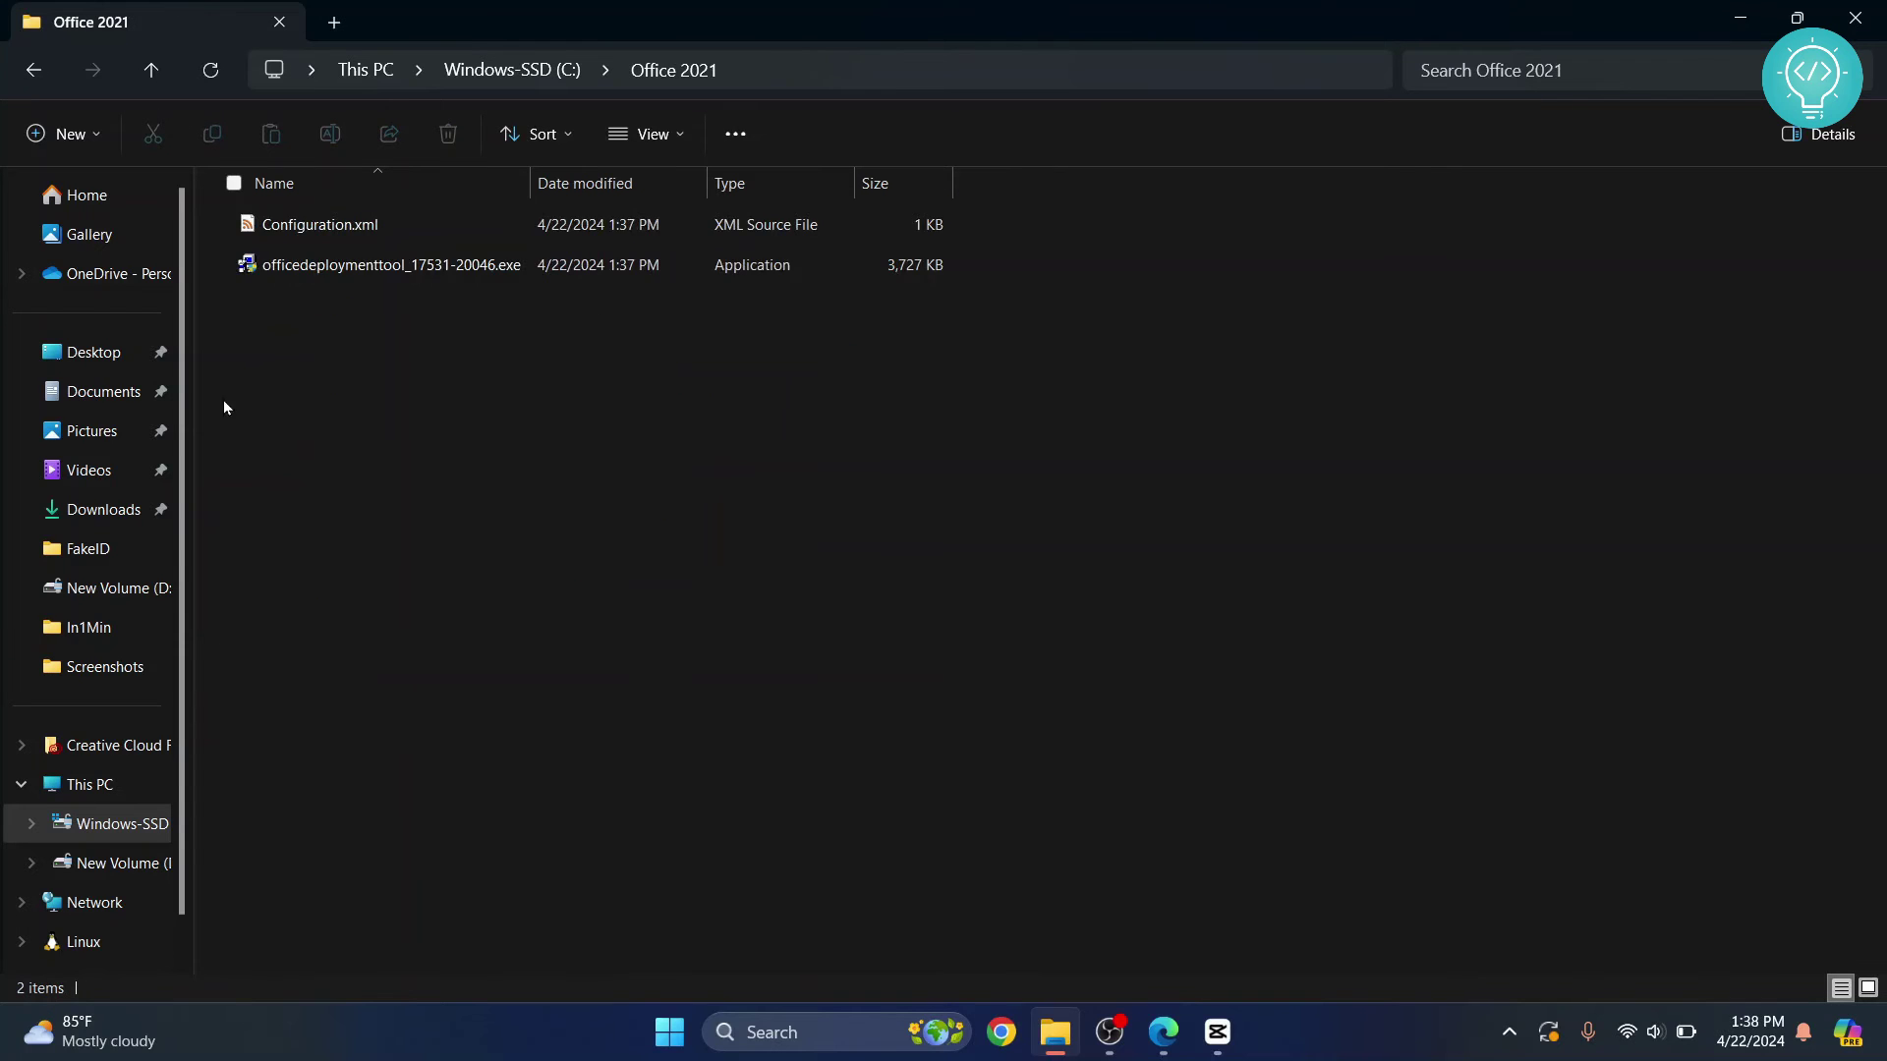
- Run the Office Deployment Tool installer and accept its license terms
{"action": "left_click", "coordinate": [344, 271]}
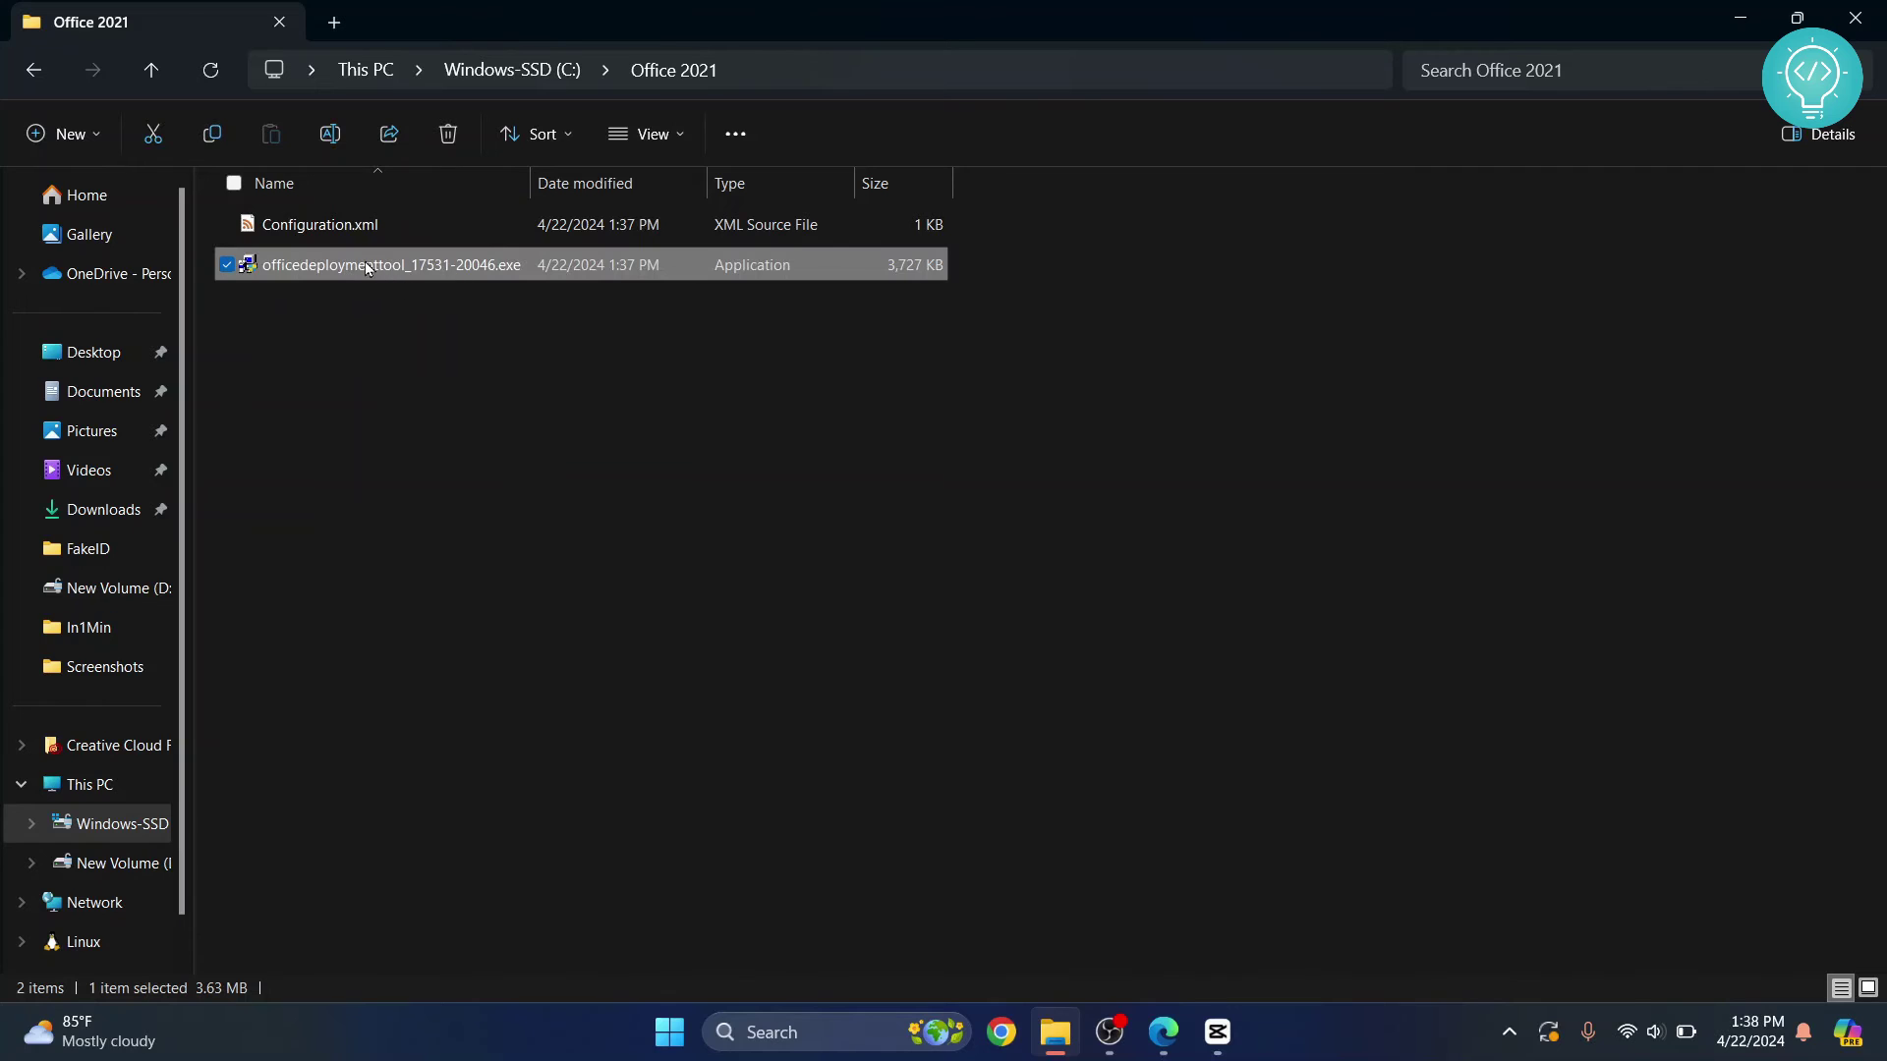
{"action": "double_click", "coordinate": [368, 268]}
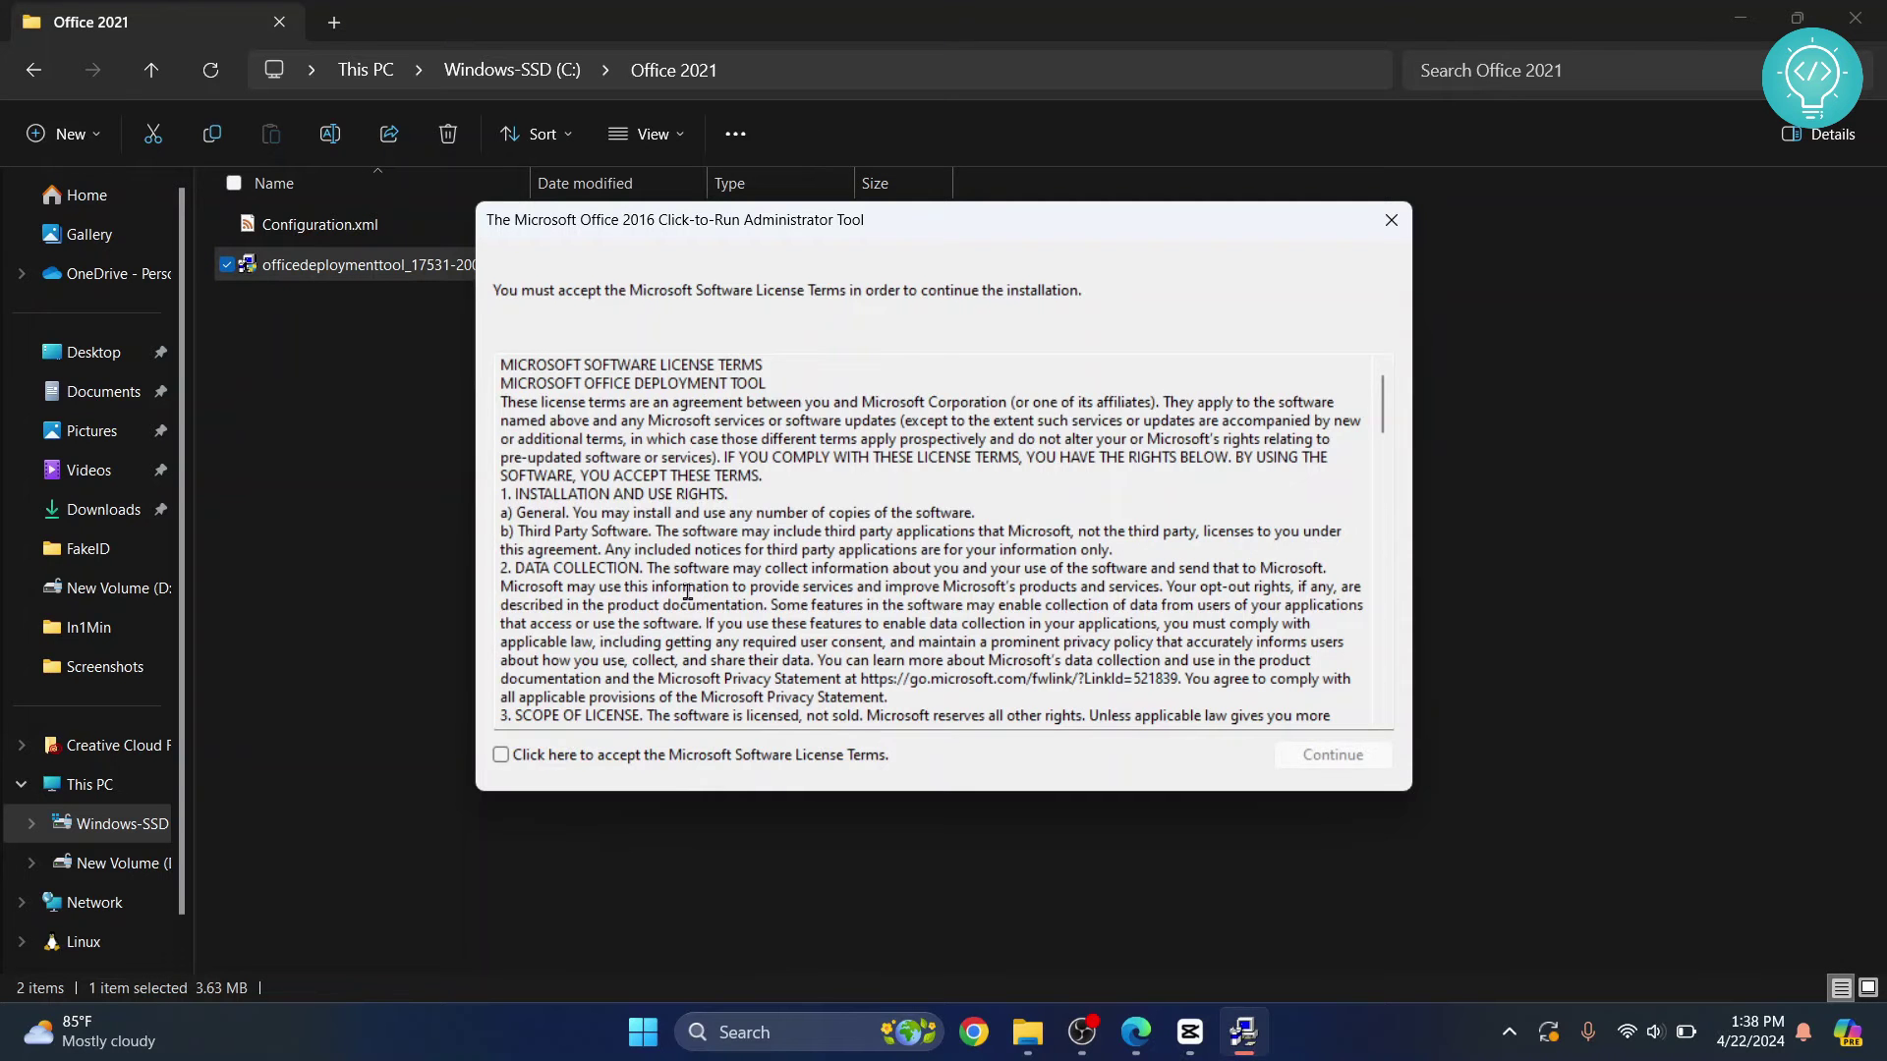
{"action": "left_click", "coordinate": [542, 755]}
{"action": "left_click", "coordinate": [1305, 757]}
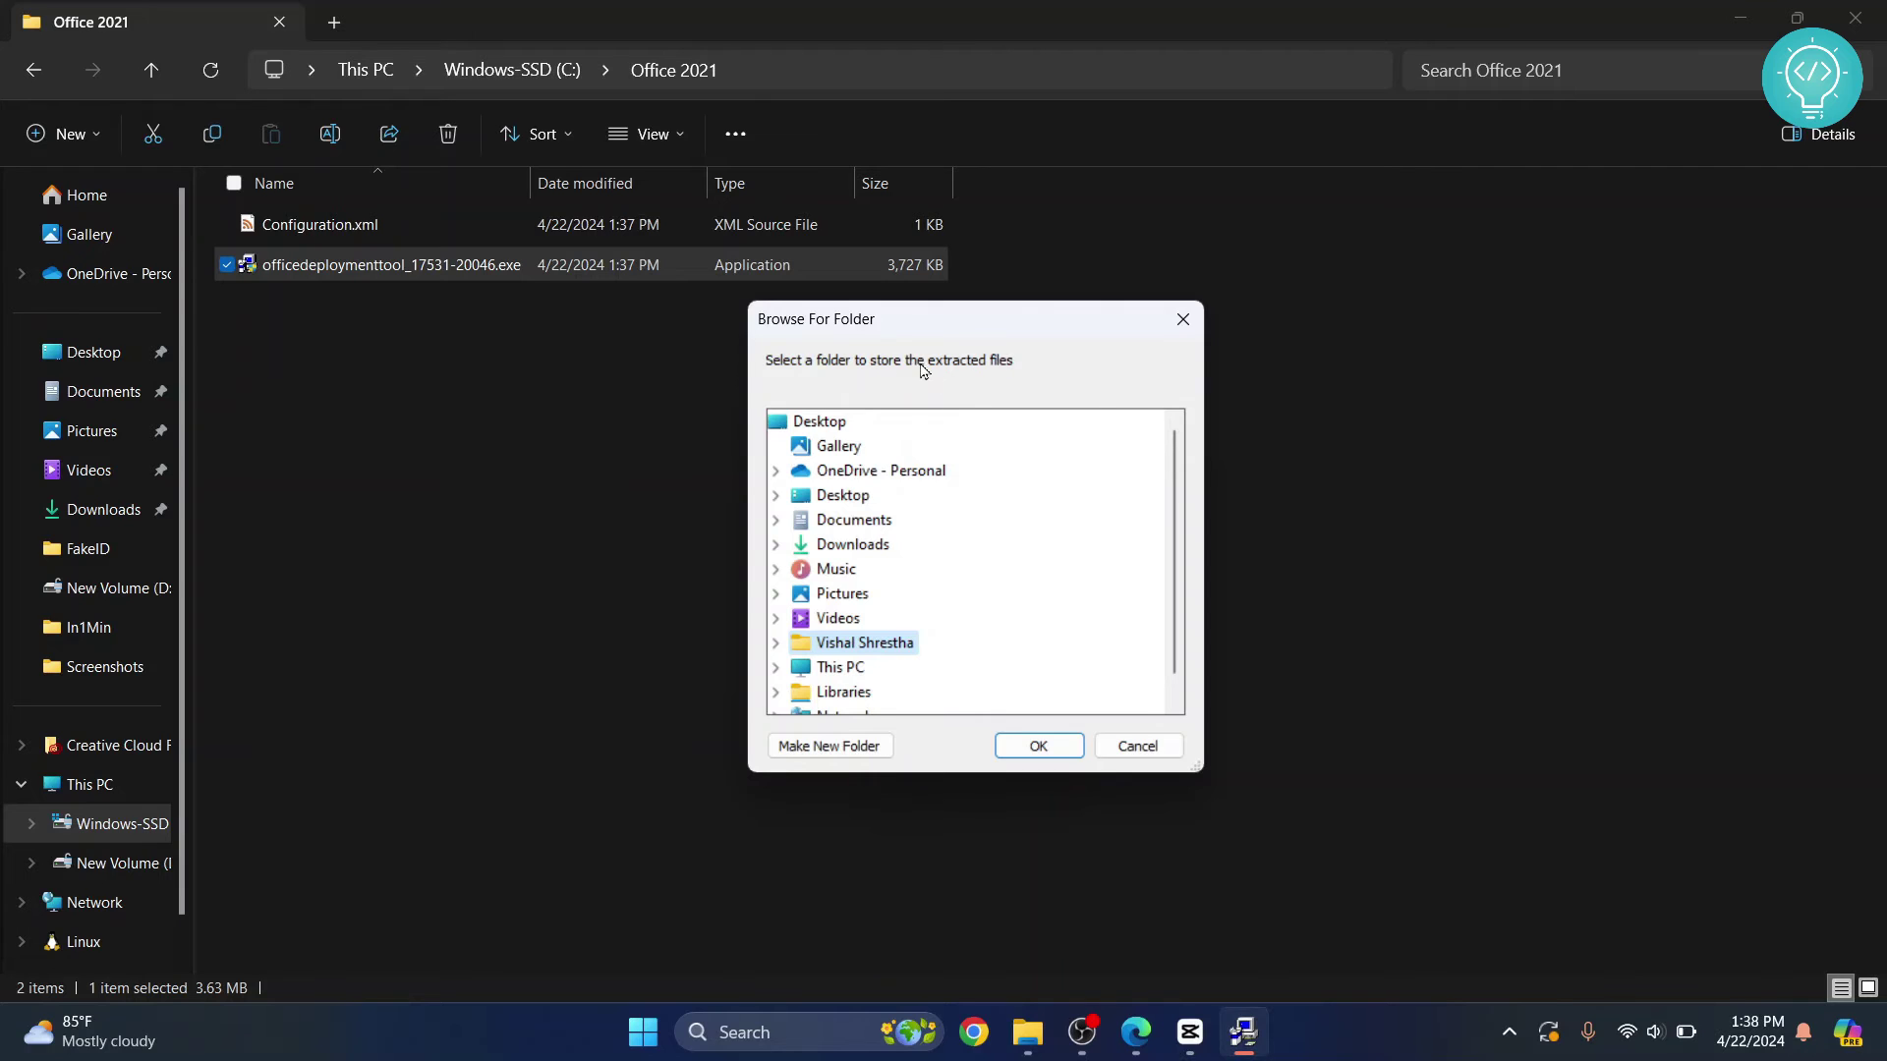
- Extract the tool's files into C:\Office 2021 and dismiss the success message
{"action": "scroll", "coordinate": [978, 624], "scroll_direction": "down", "scroll_amount": 1}
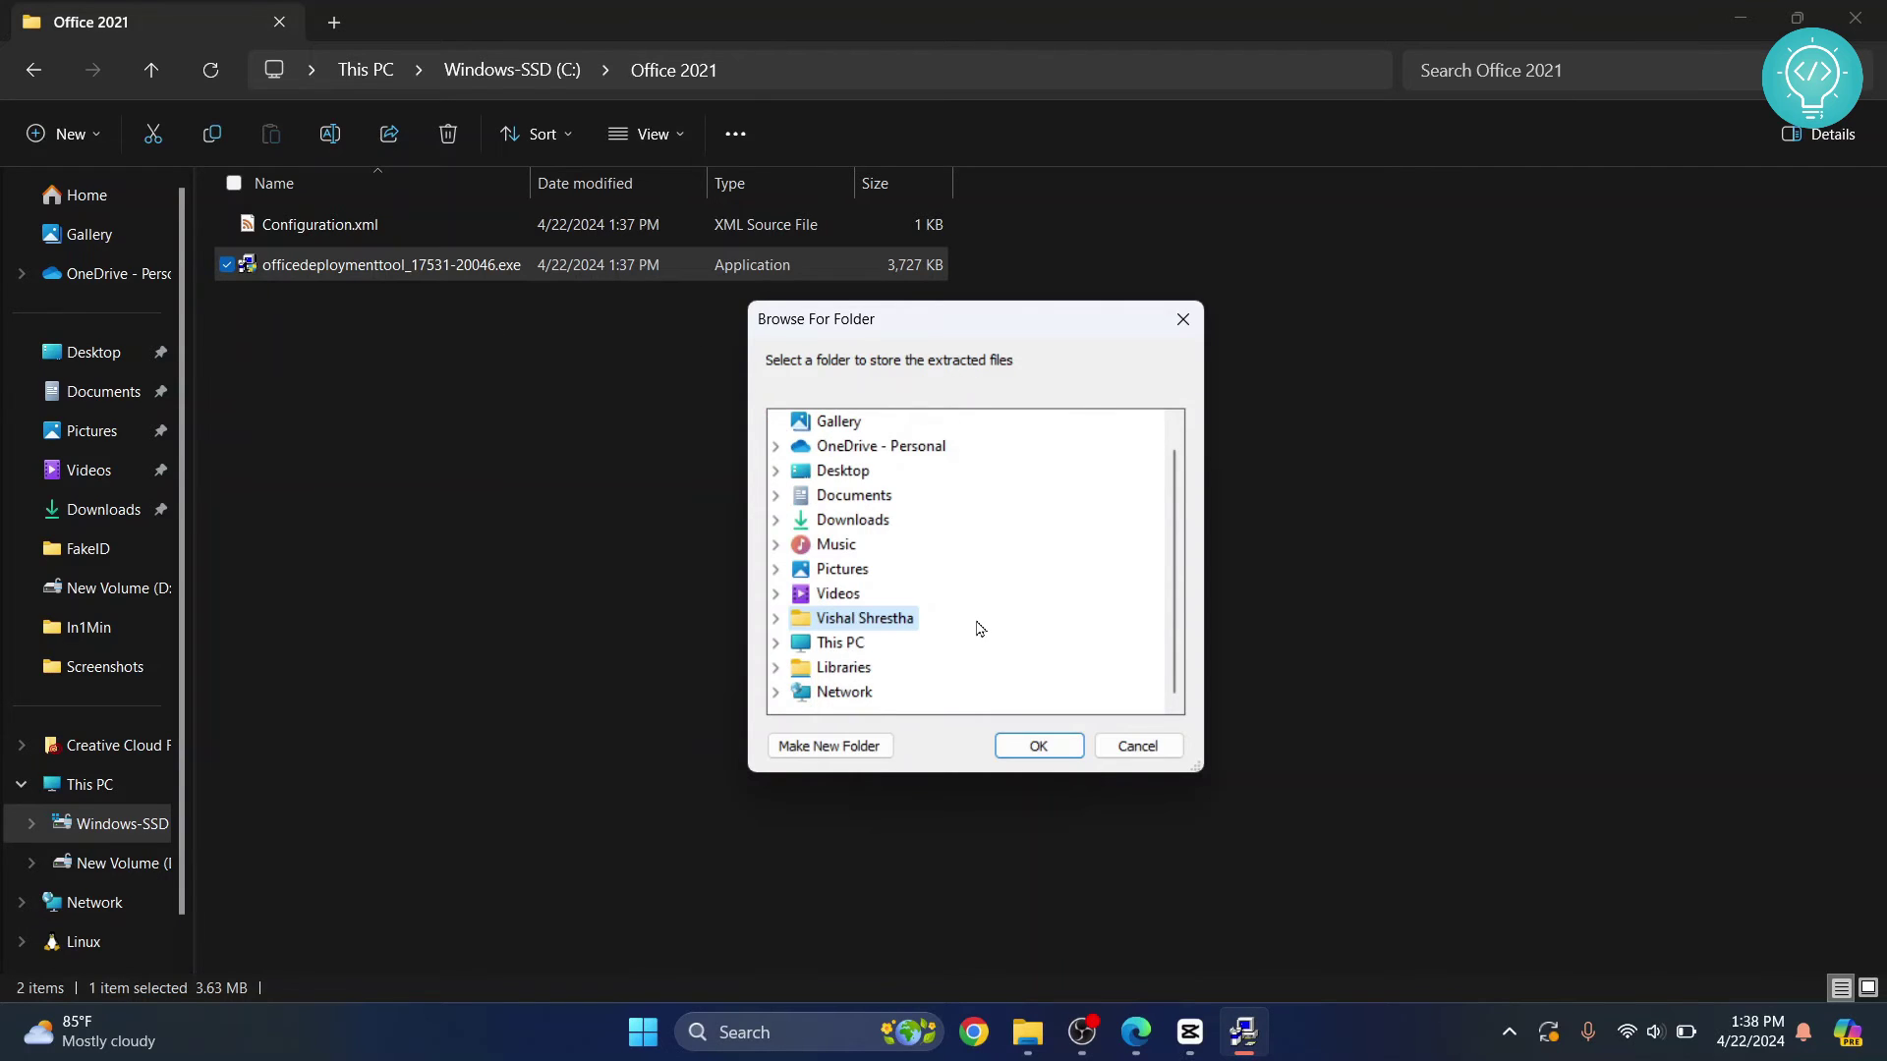
{"action": "double_click", "coordinate": [836, 643]}
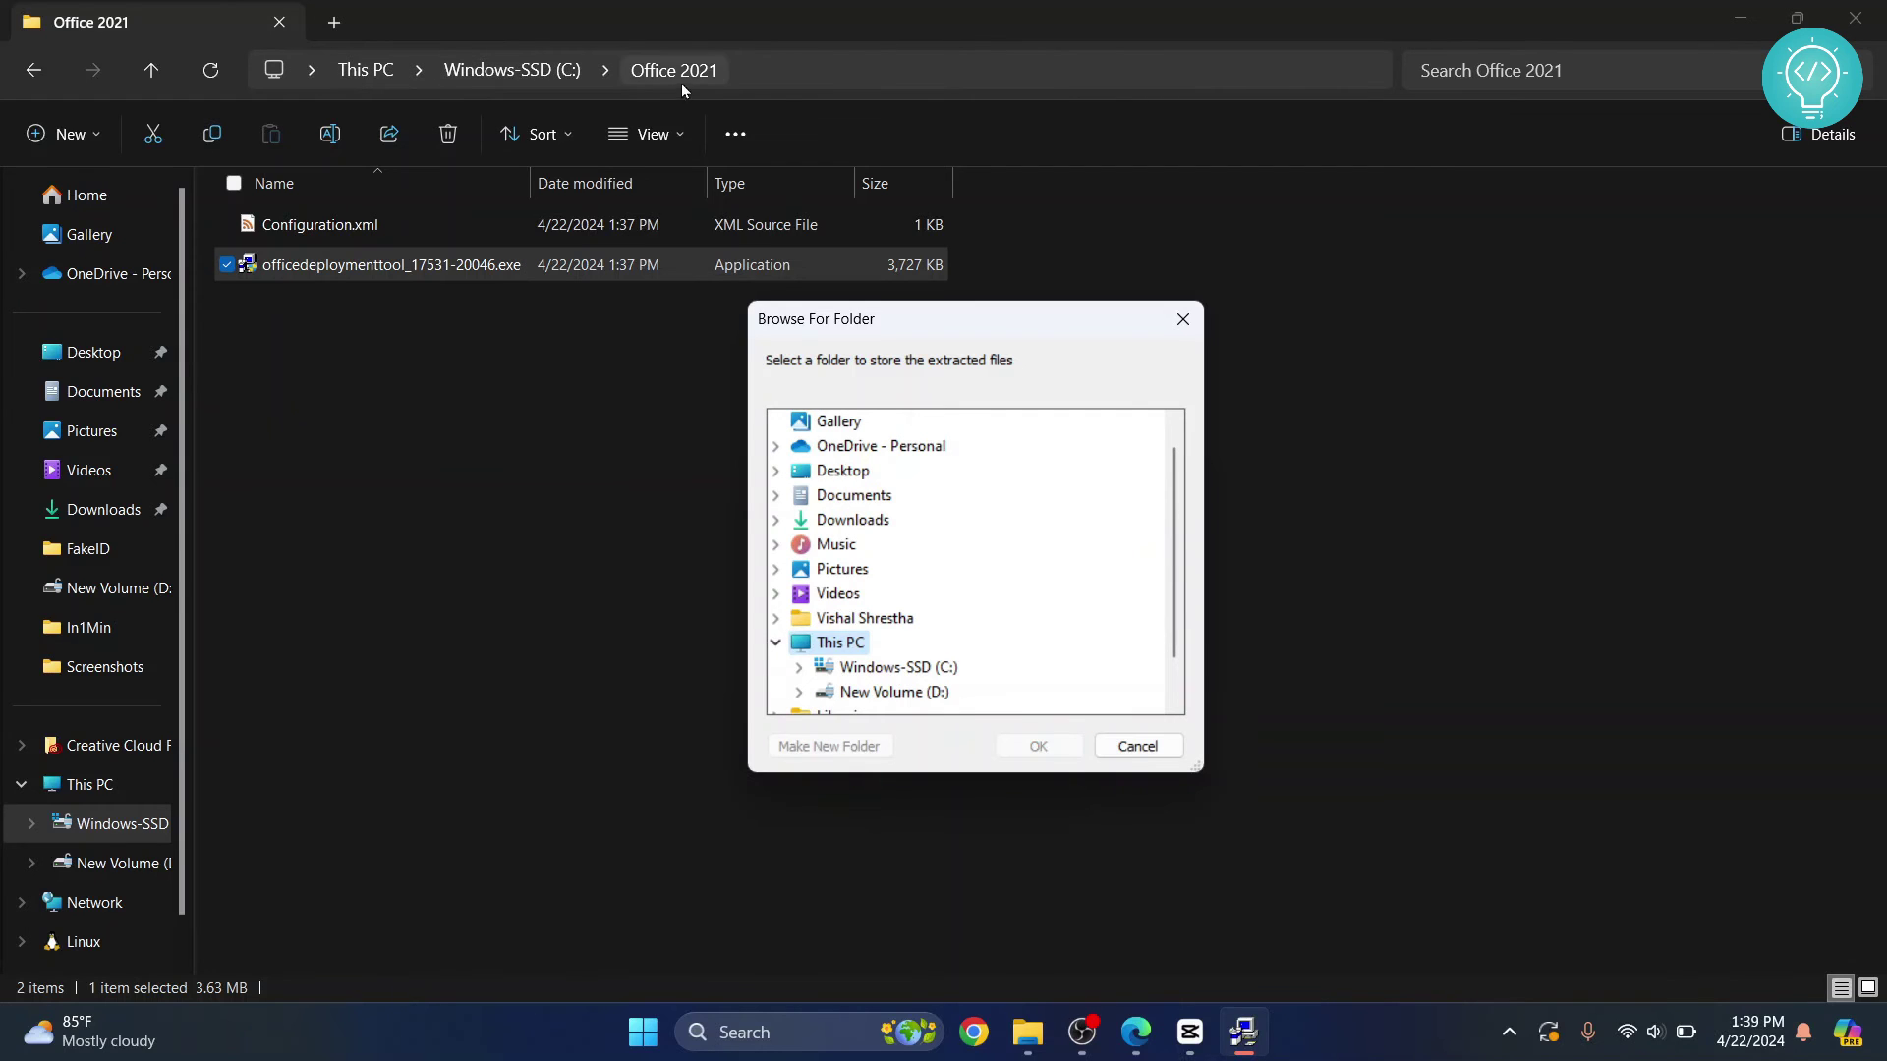
{"action": "scroll", "coordinate": [835, 531], "scroll_direction": "down", "scroll_amount": 1}
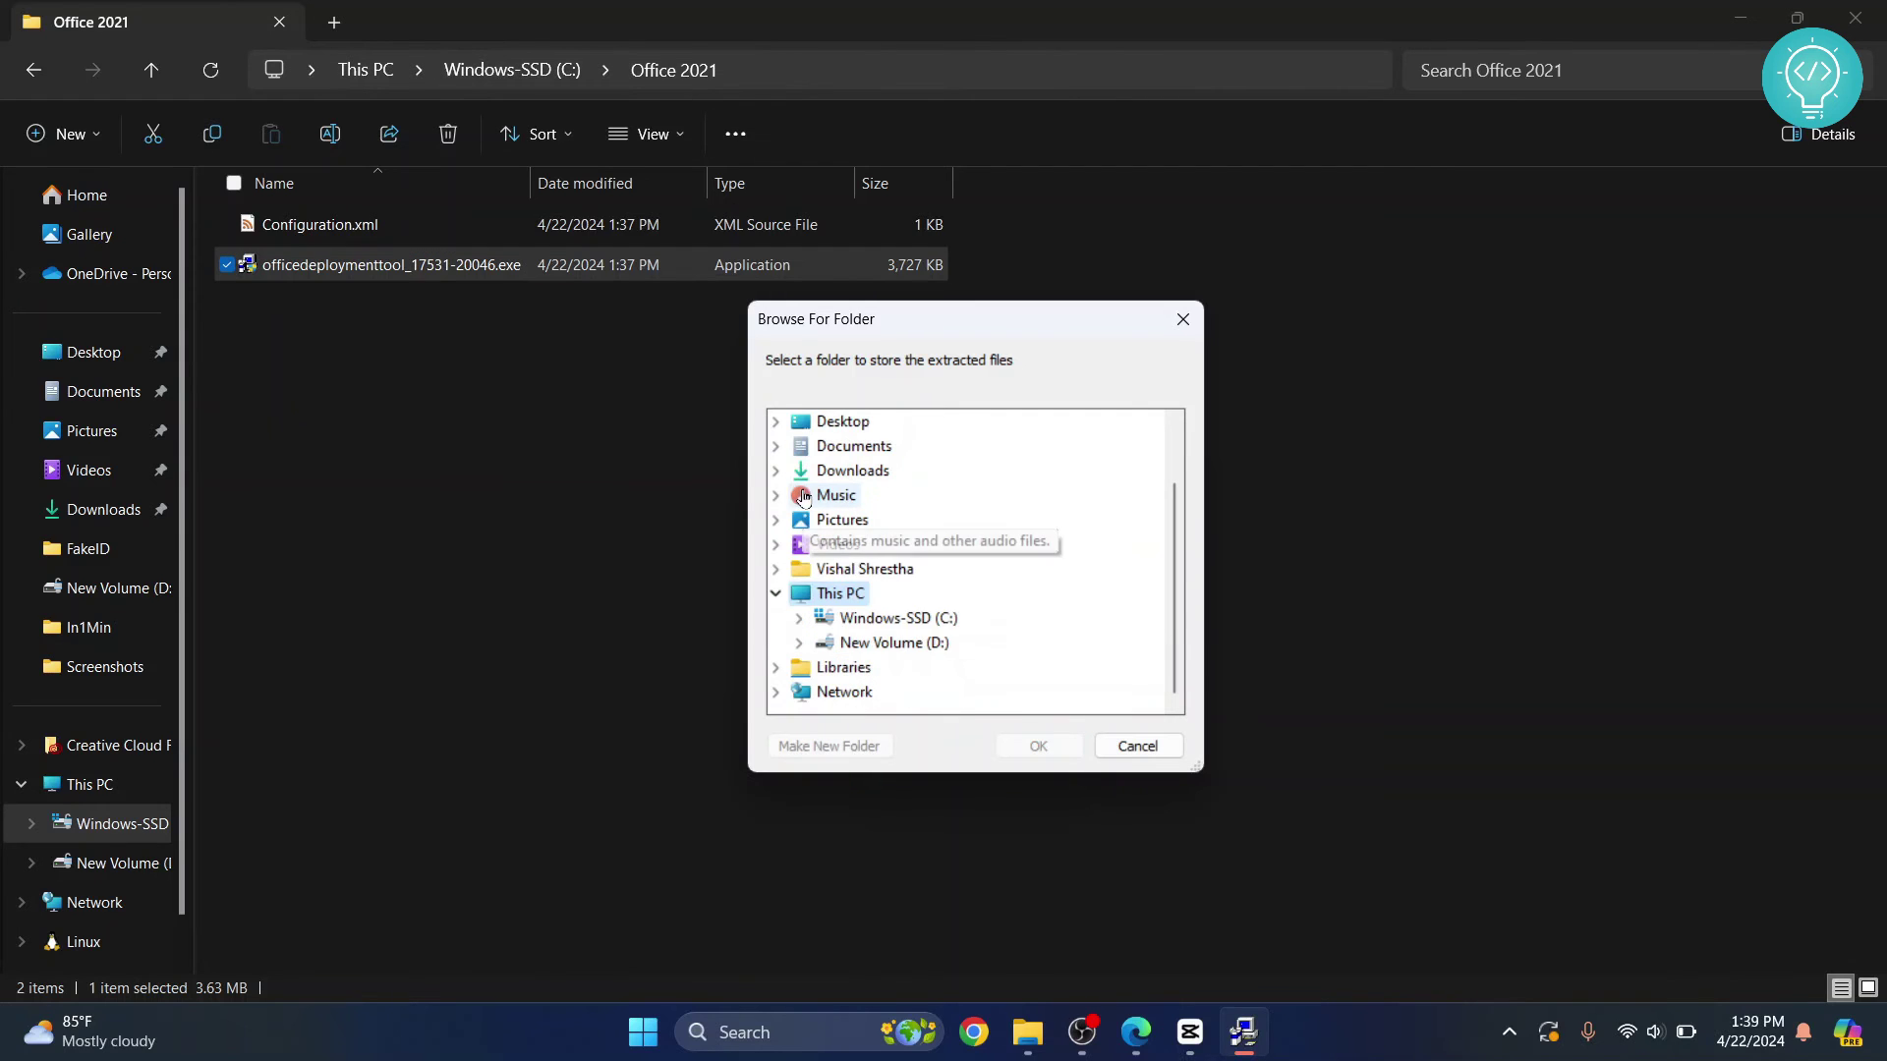
{"action": "double_click", "coordinate": [869, 619]}
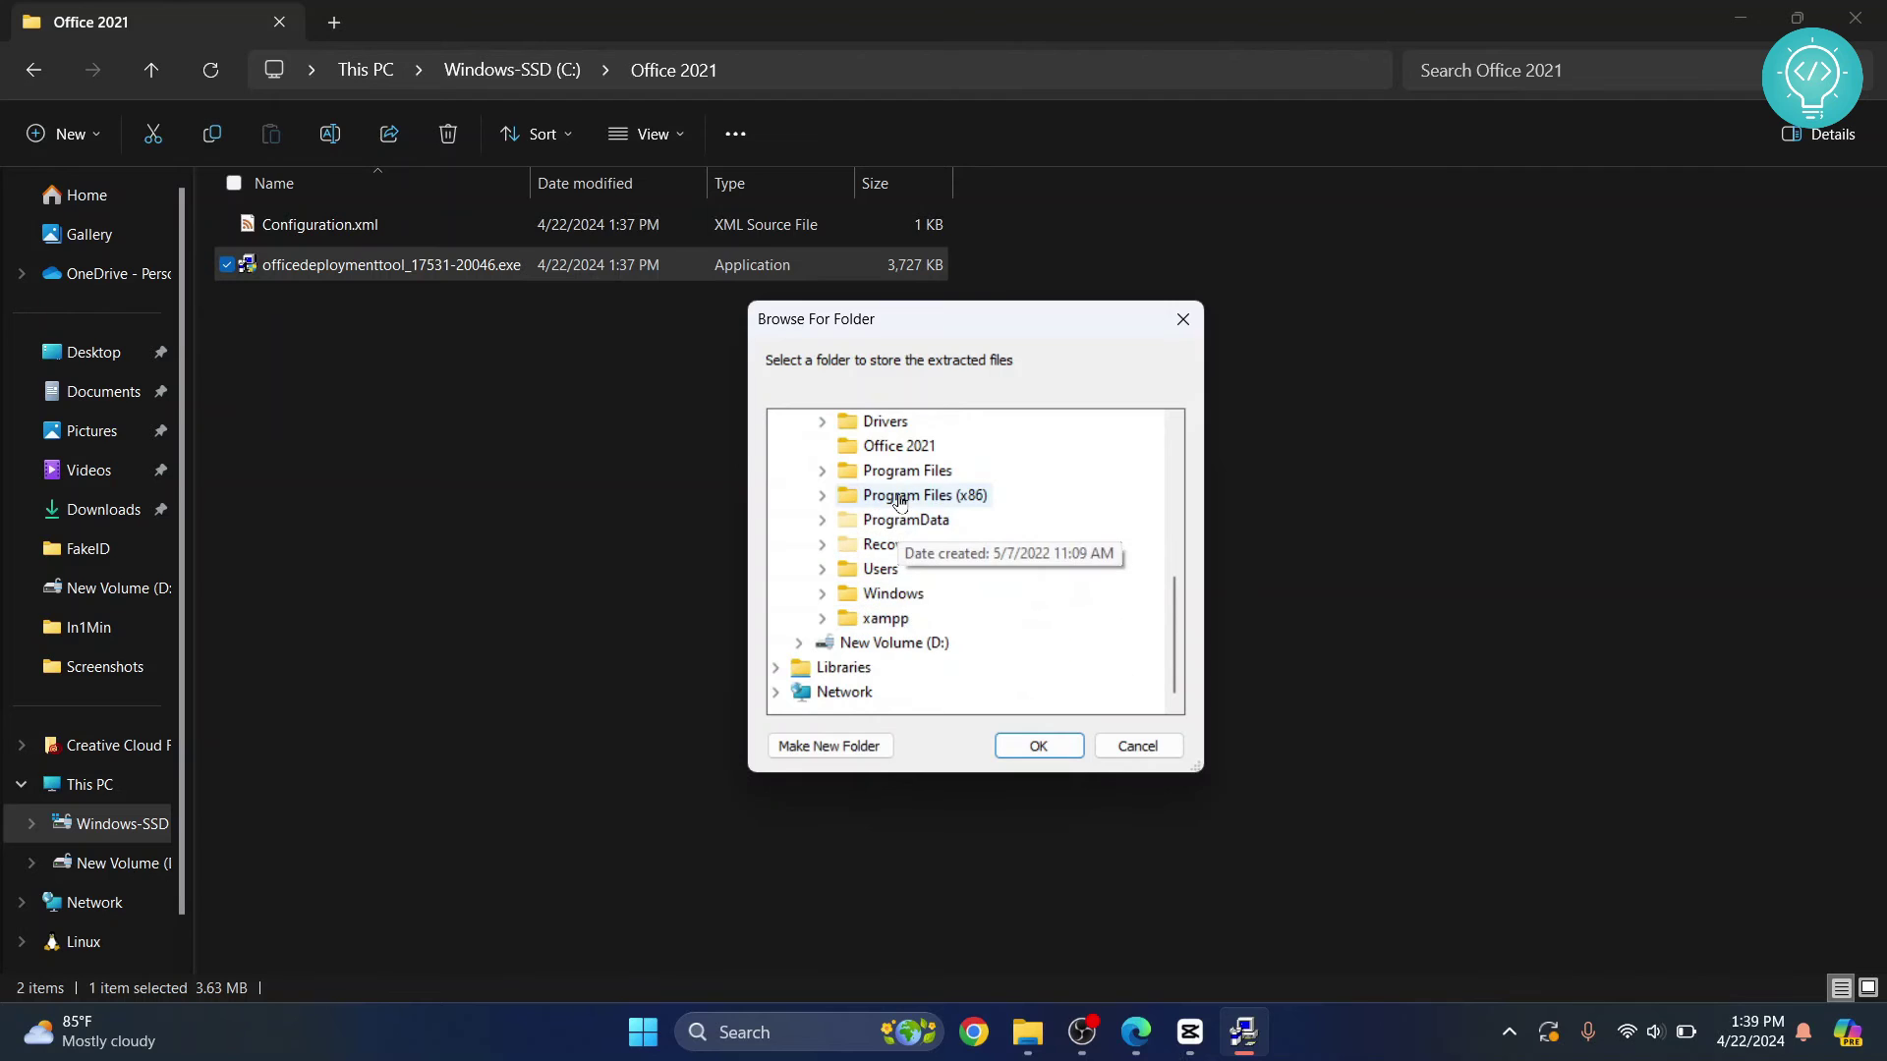
{"action": "left_click", "coordinate": [893, 450]}
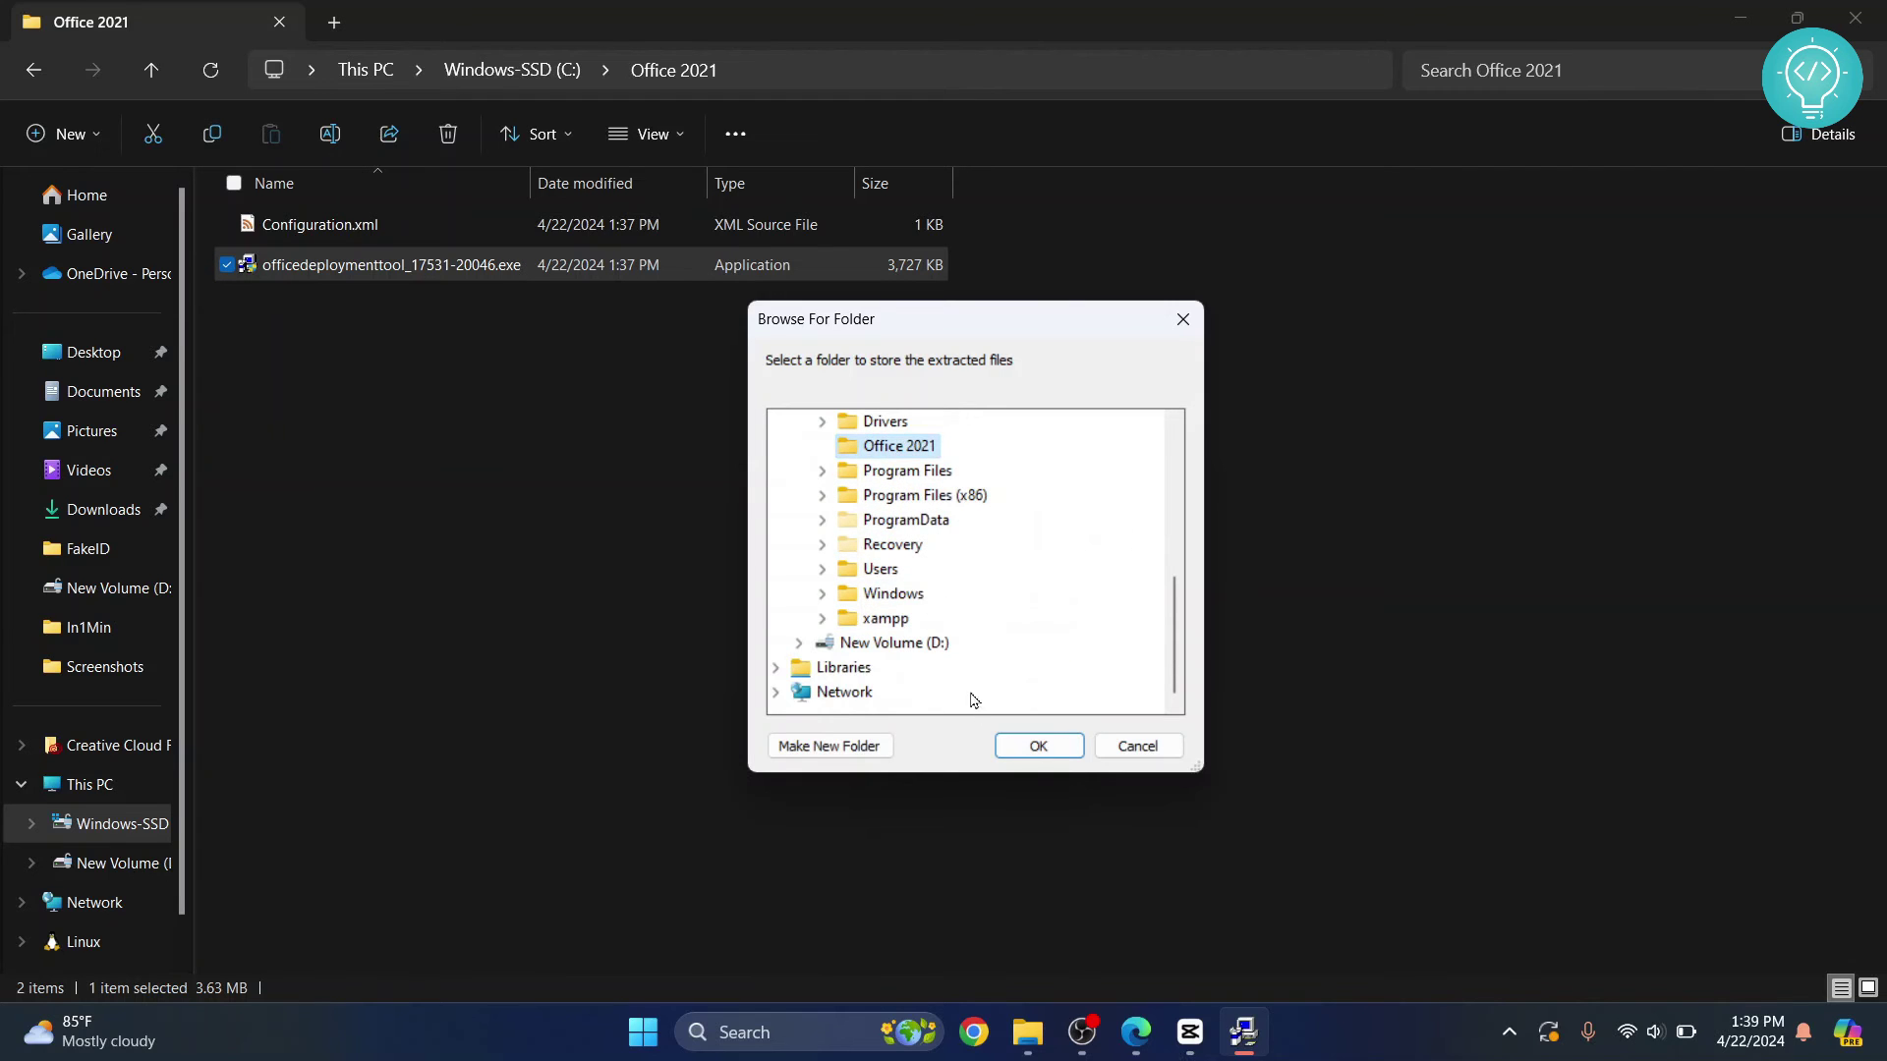
{"action": "left_click", "coordinate": [1022, 743]}
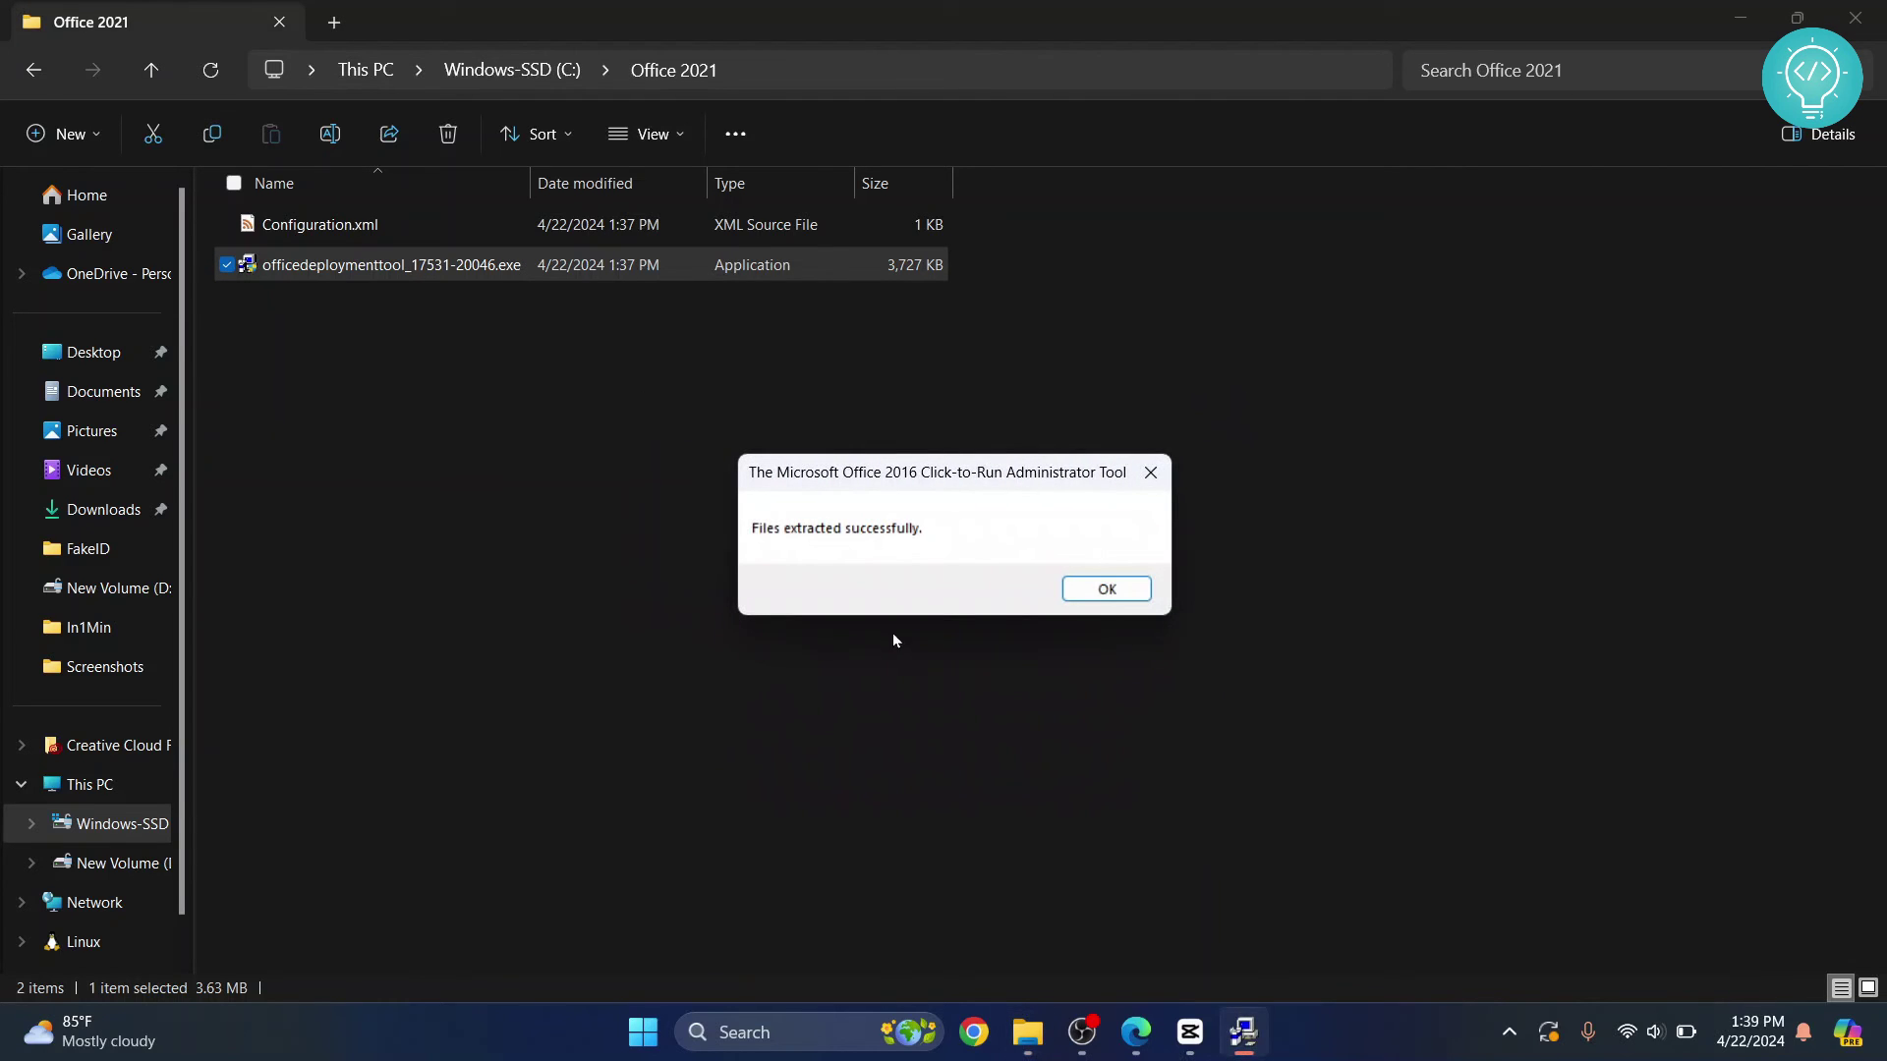
{"action": "left_click", "coordinate": [1117, 592]}
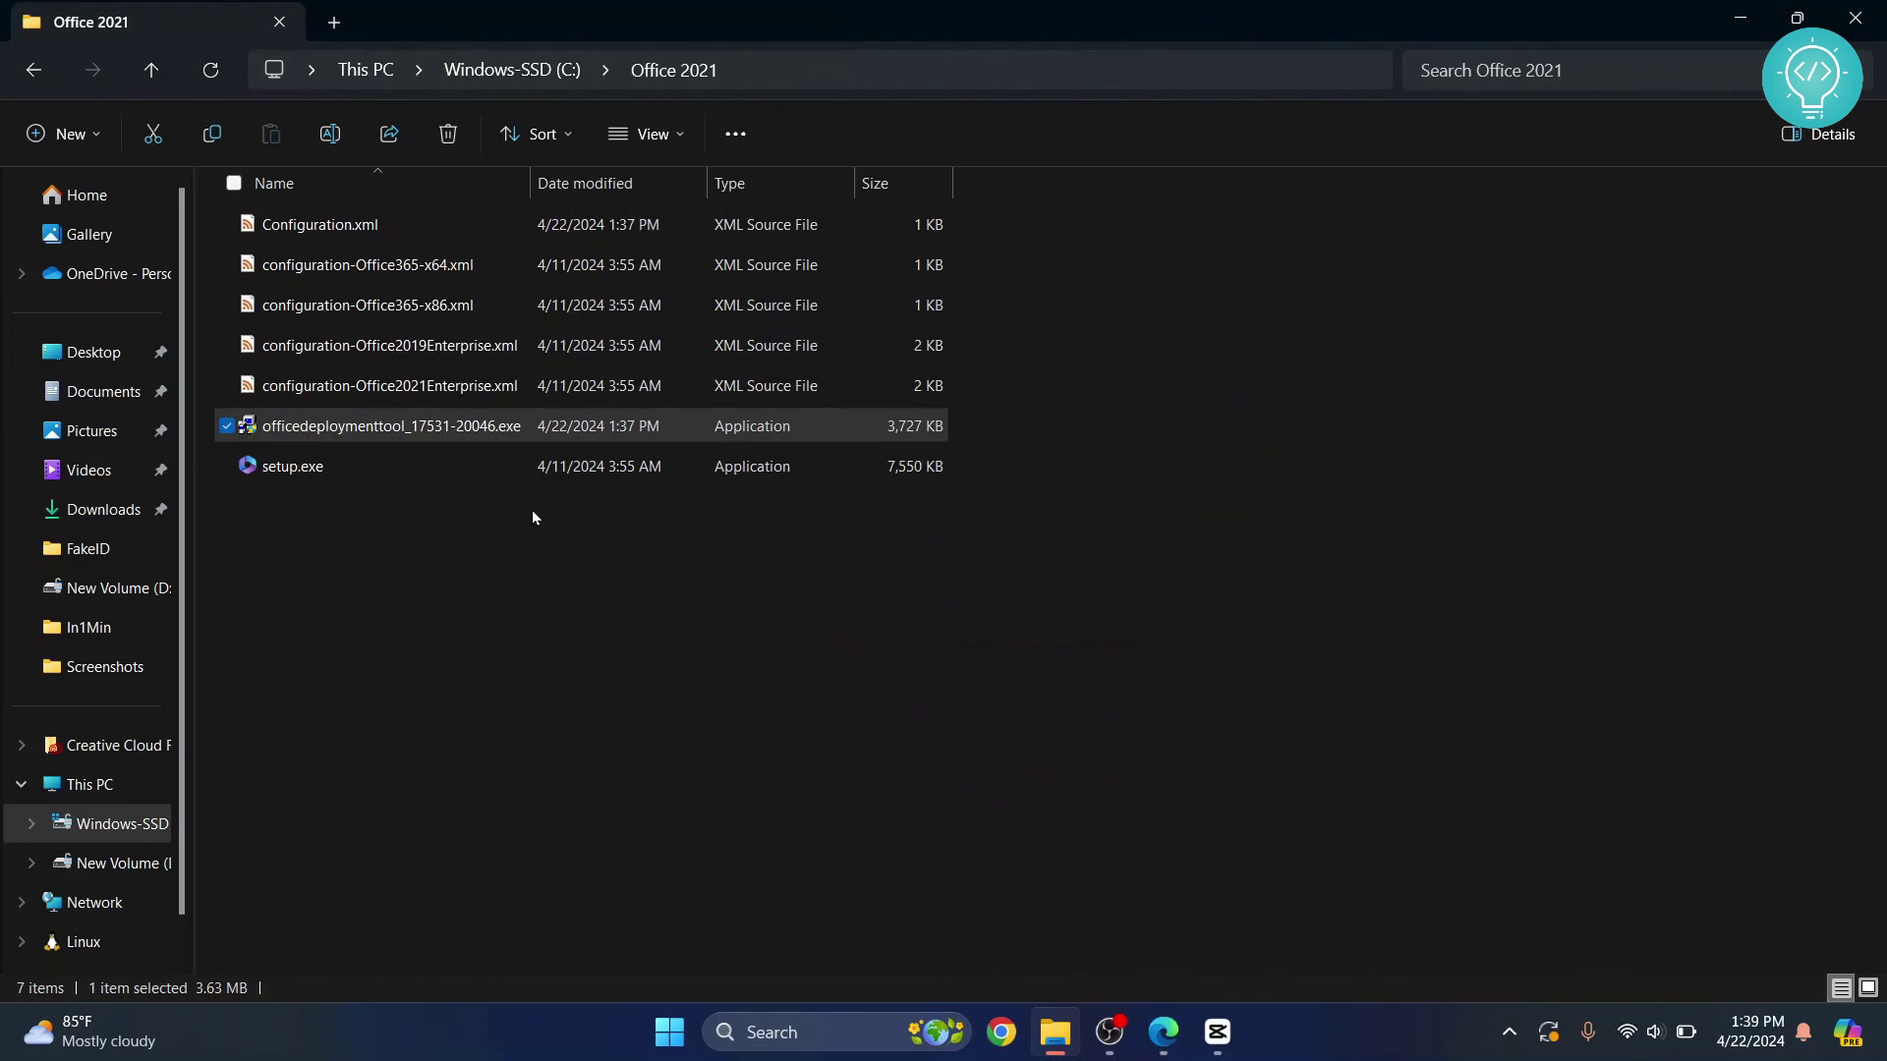
- Open a Command Prompt at C:\Office 2021 by entering cmd in Explorer's address bar
{"action": "left_click", "coordinate": [509, 605]}
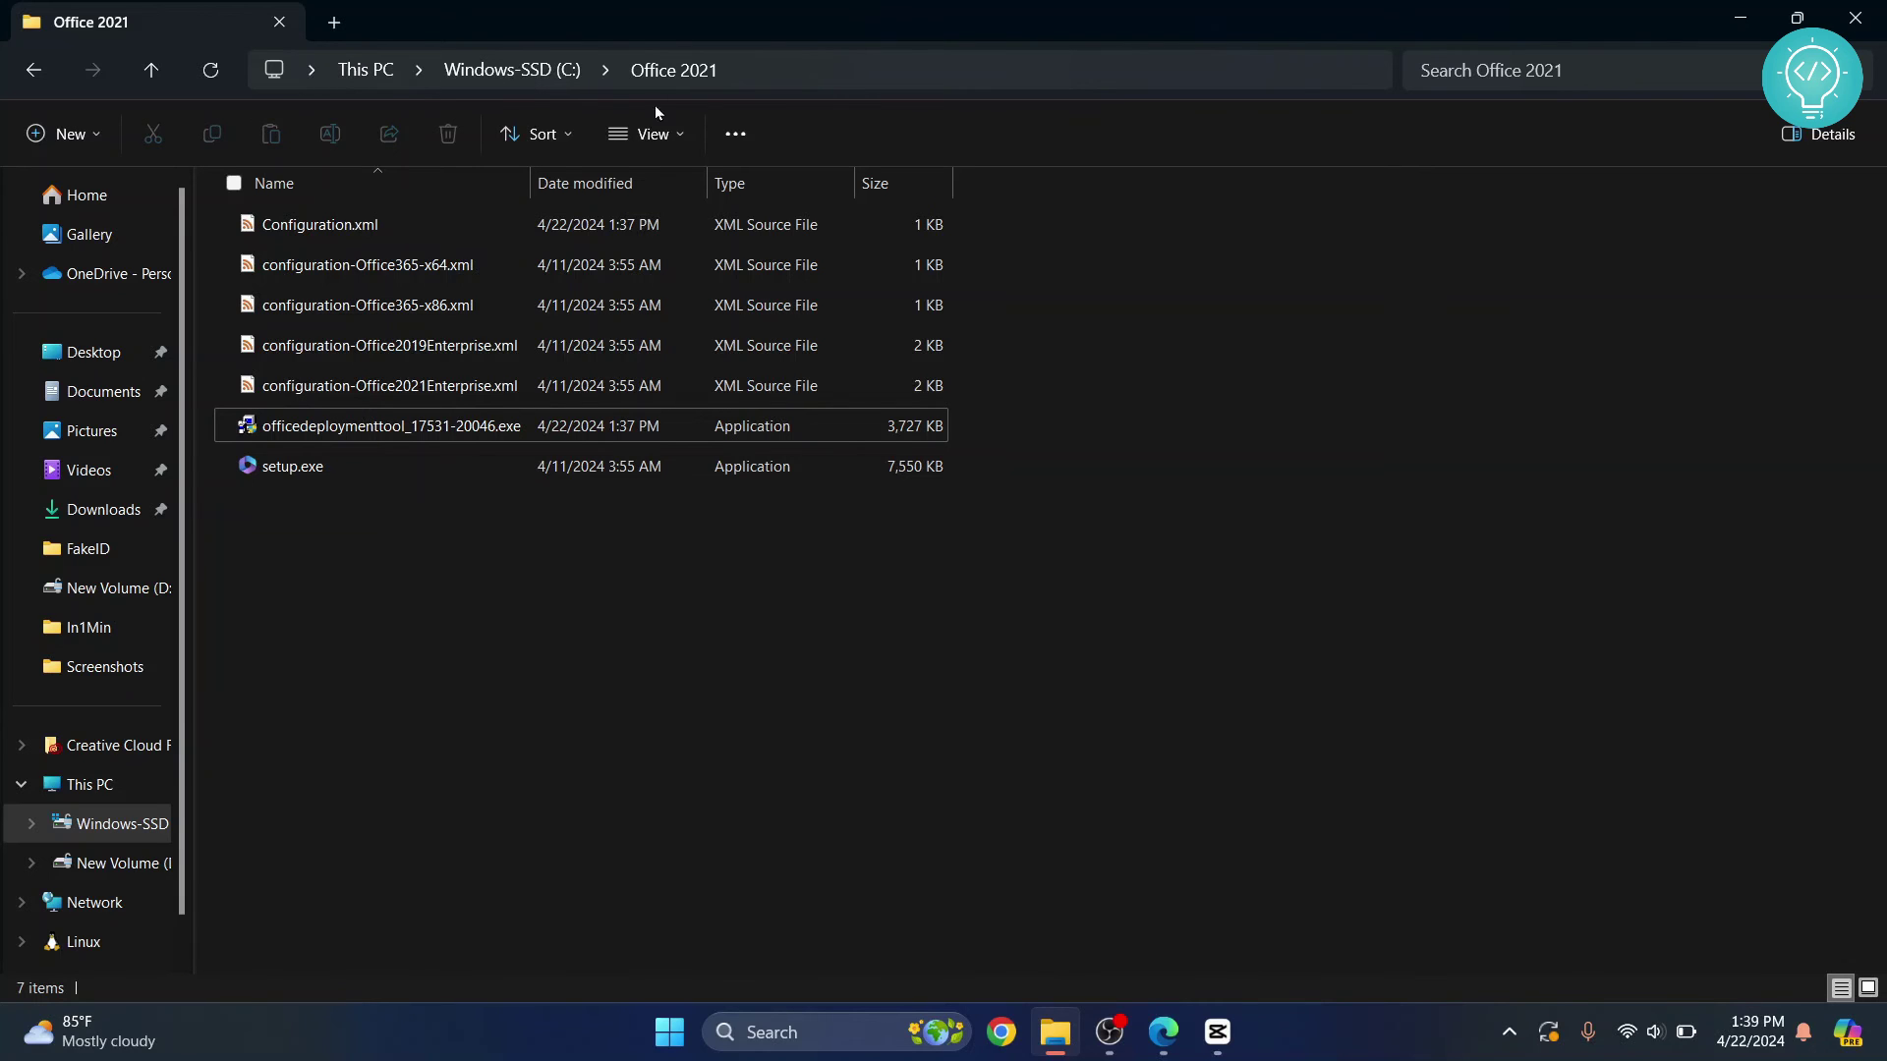
{"action": "left_click", "coordinate": [916, 70]}
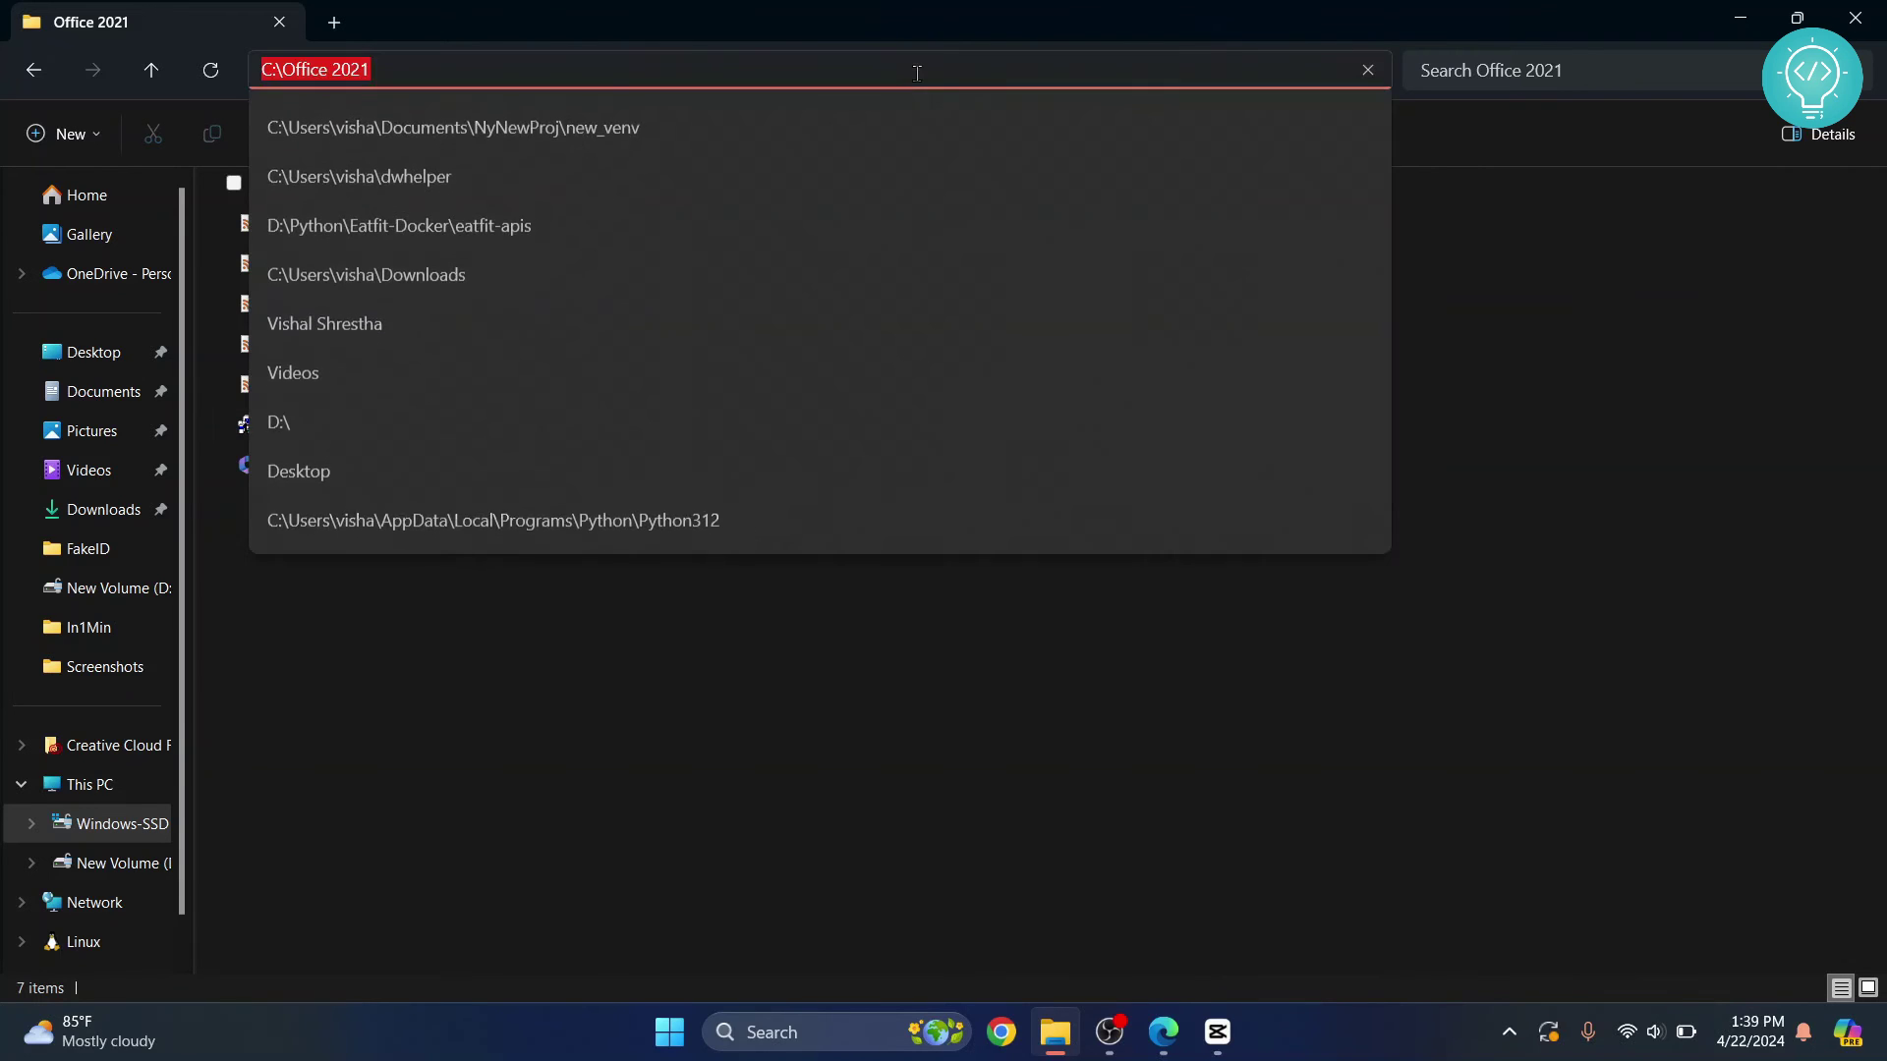
{"action": "type", "text": "cmd"}
{"action": "key", "text": "Return"}
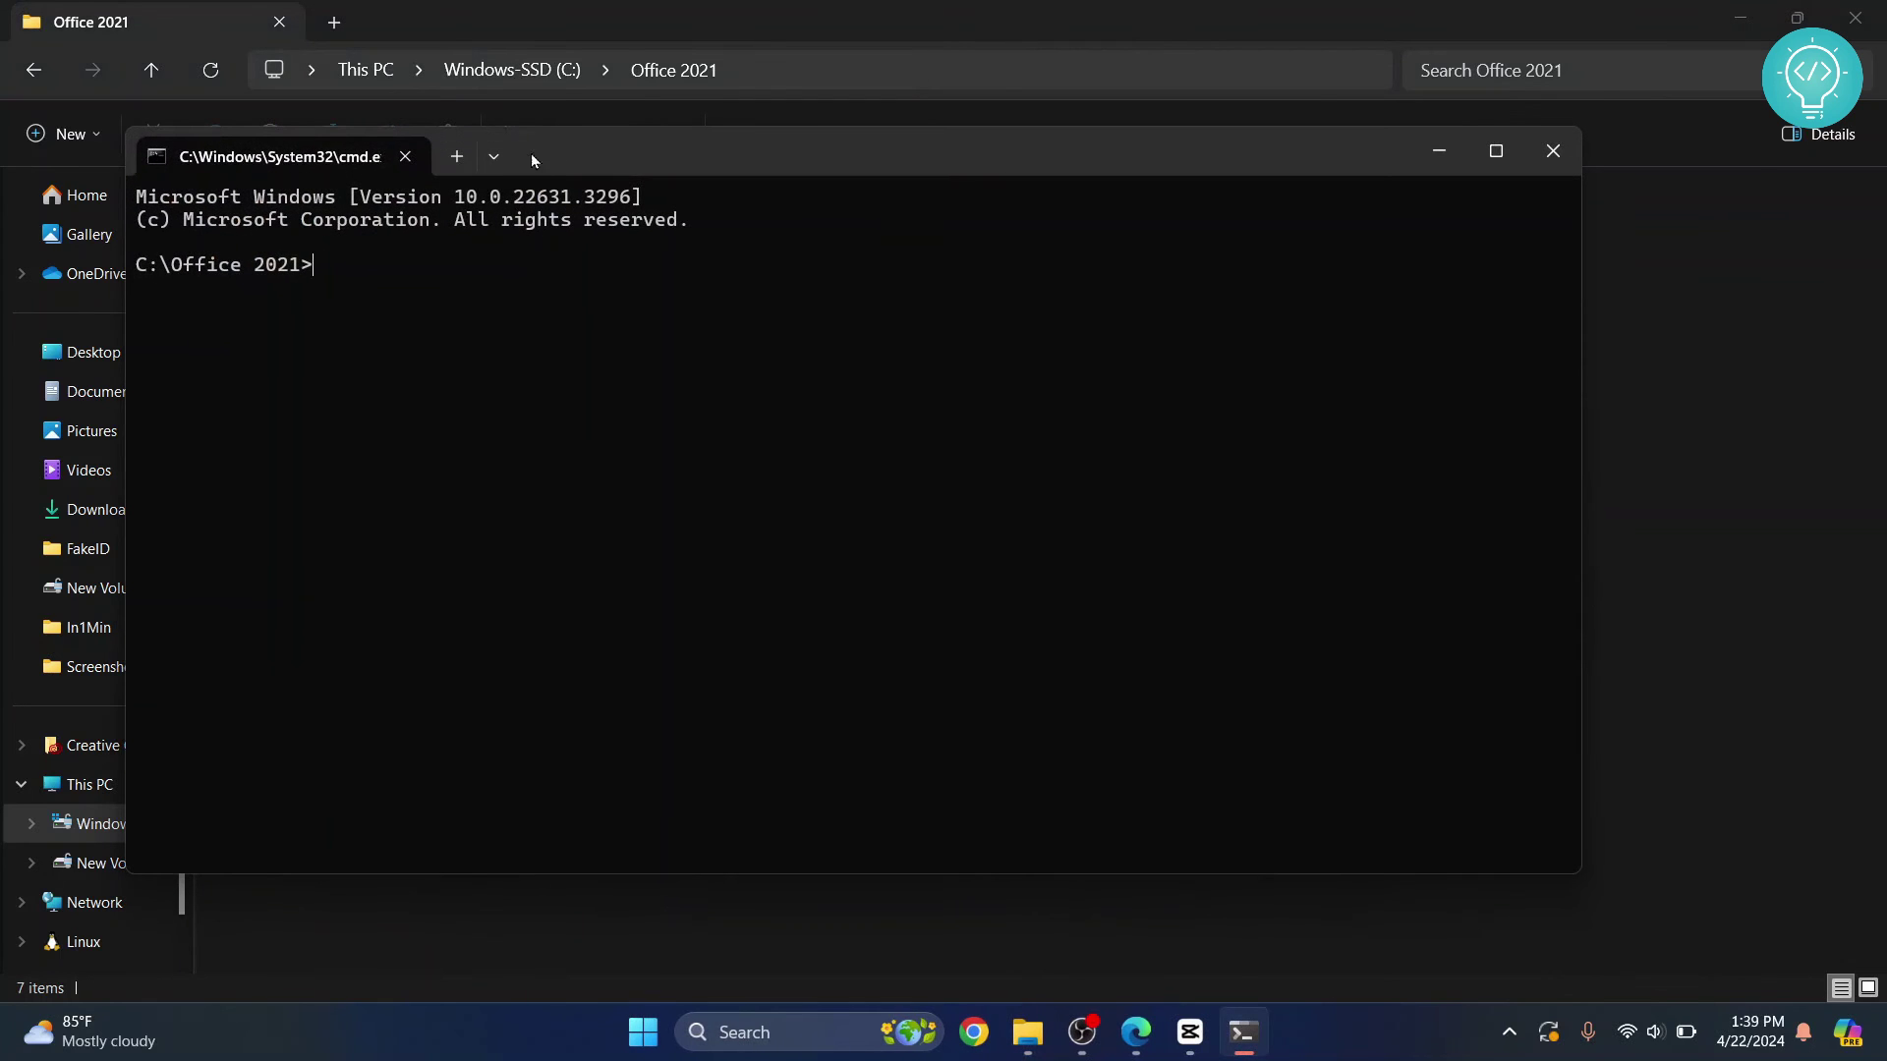
{"action": "left_click_drag", "start_coordinate": [531, 154], "coordinate": [614, 162]}
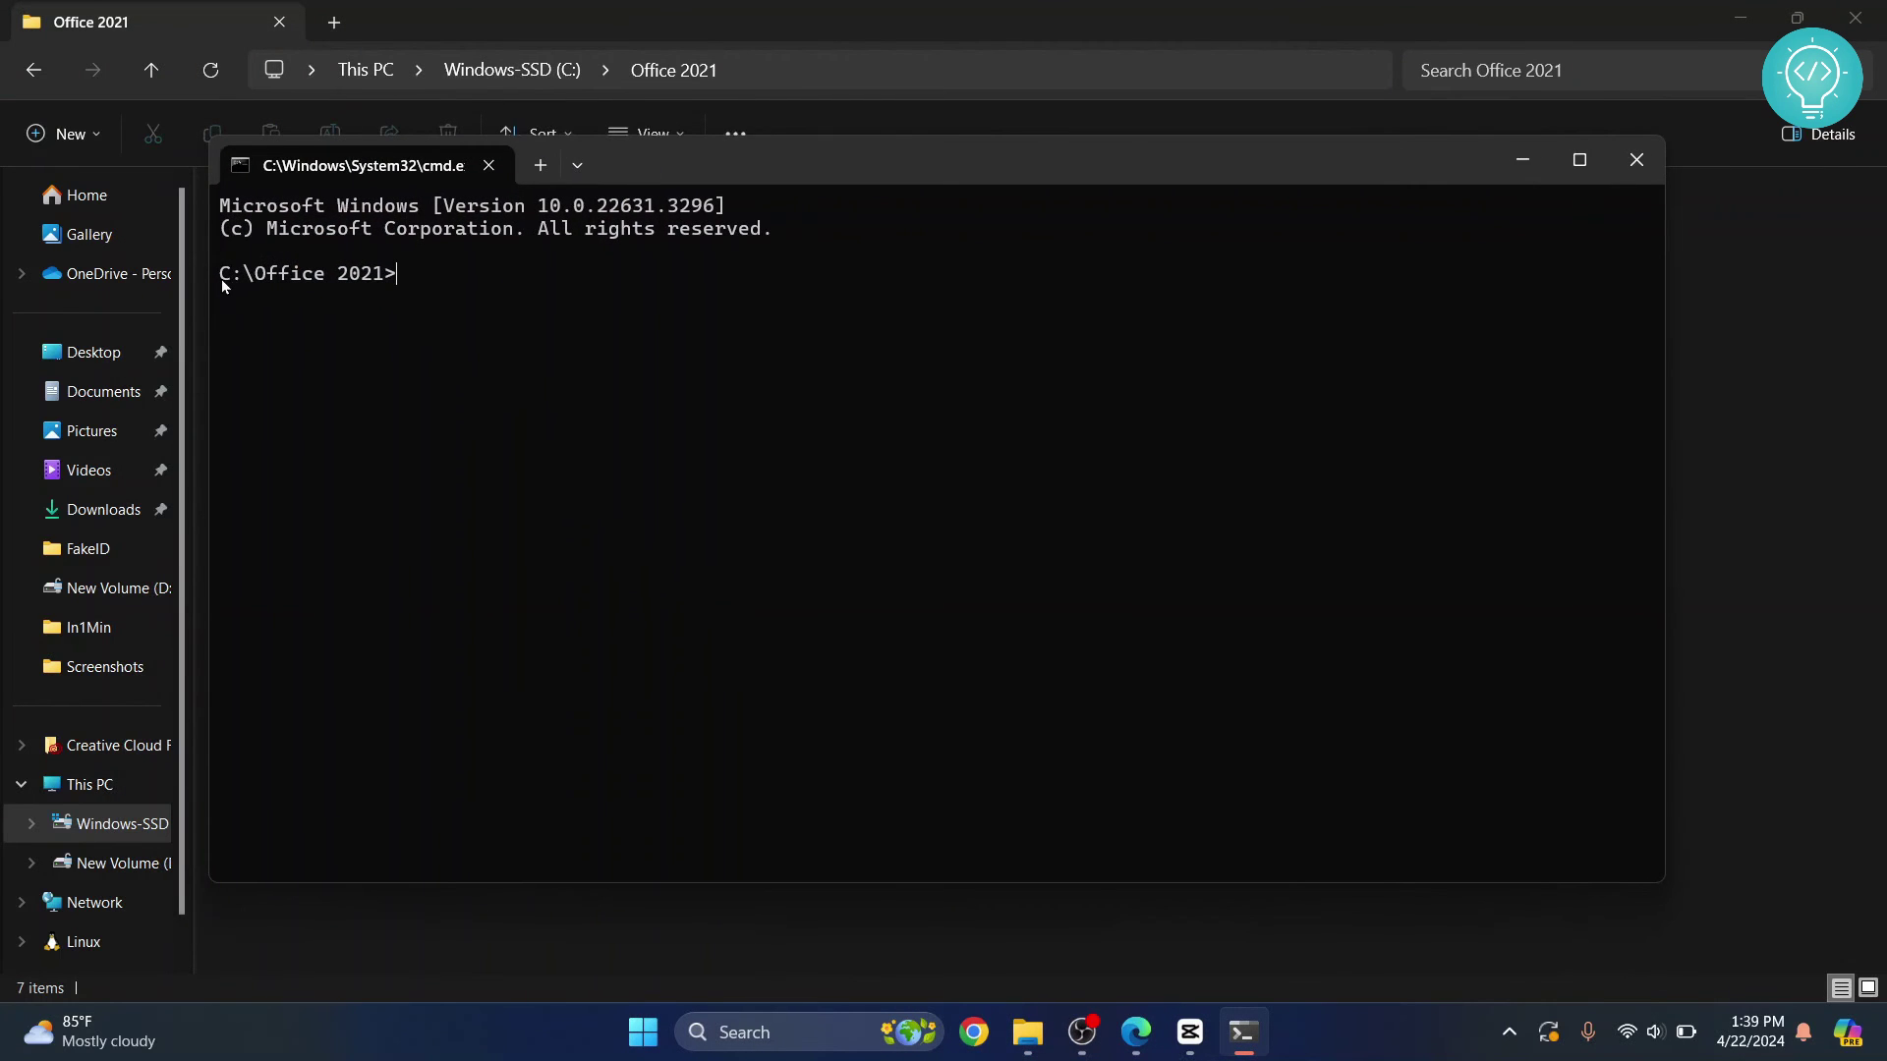
{"action": "left_click_drag", "start_coordinate": [221, 279], "coordinate": [393, 275]}
{"action": "left_click_drag", "start_coordinate": [660, 171], "coordinate": [702, 263]}
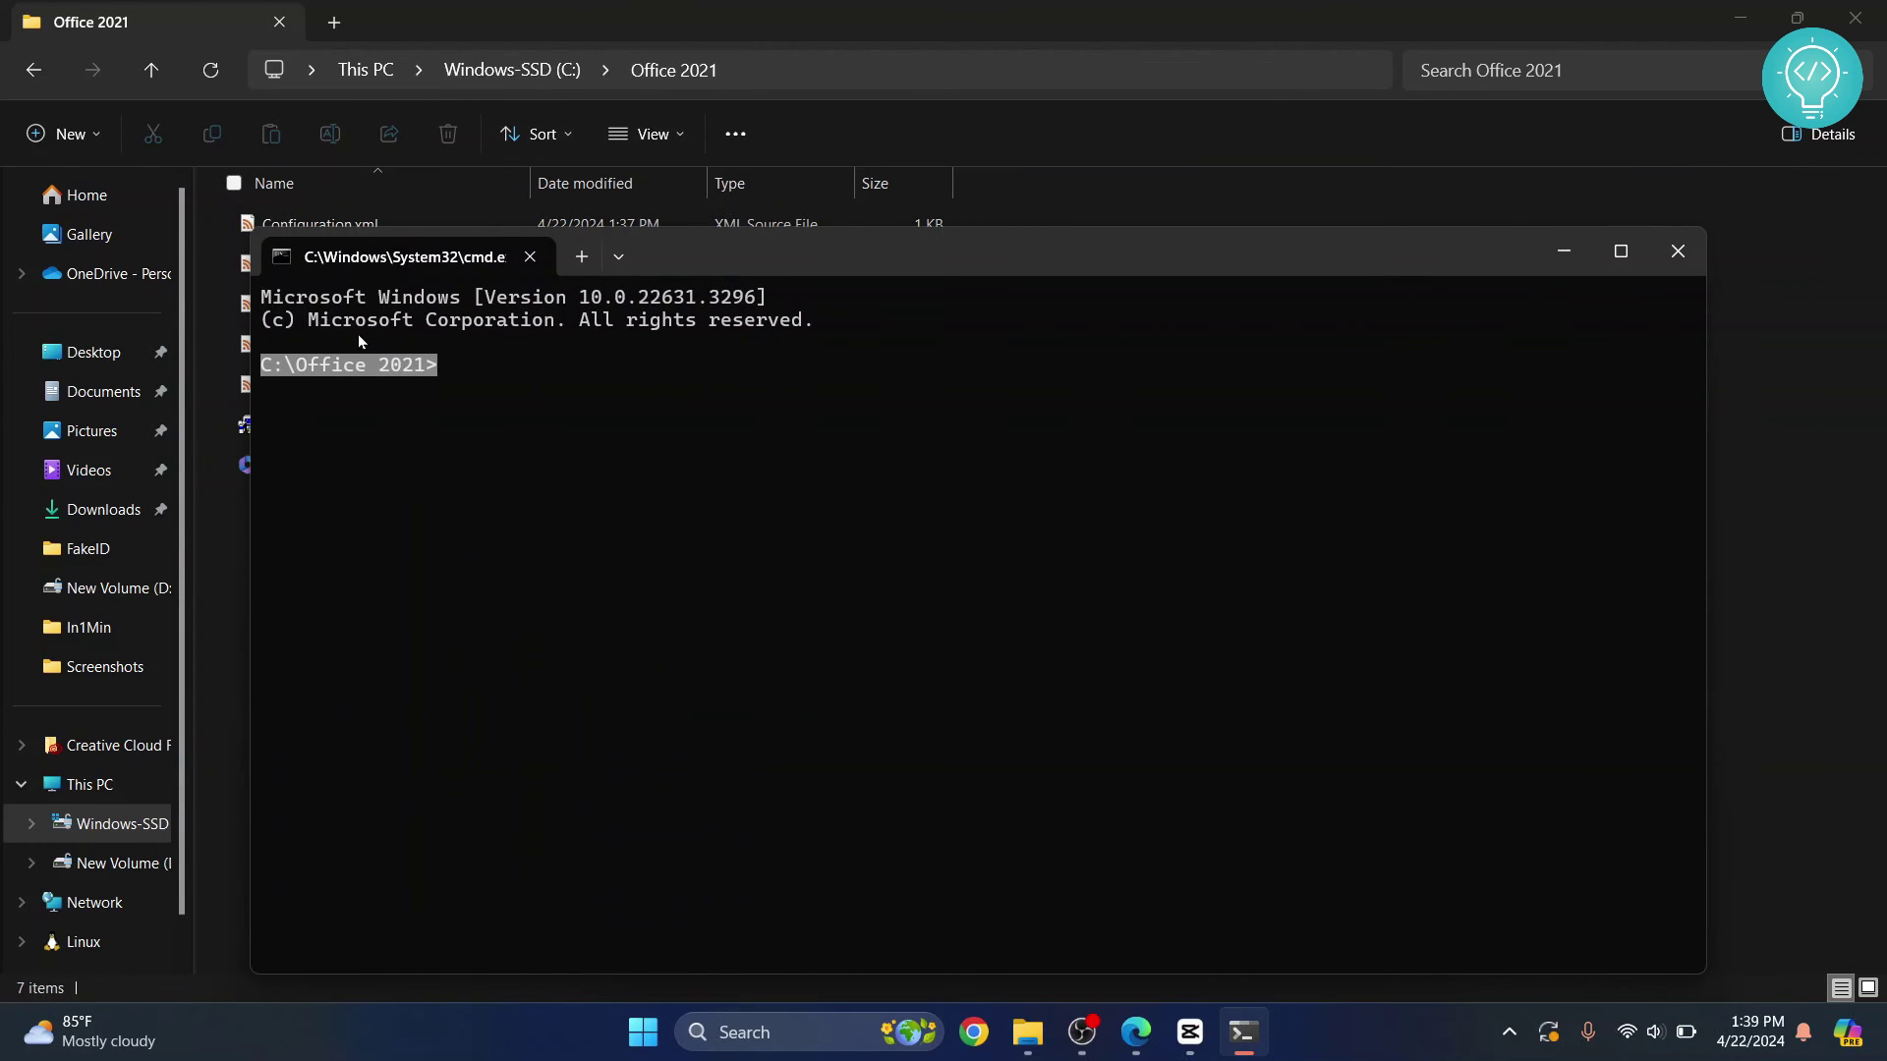
{"action": "left_click", "coordinate": [293, 368]}
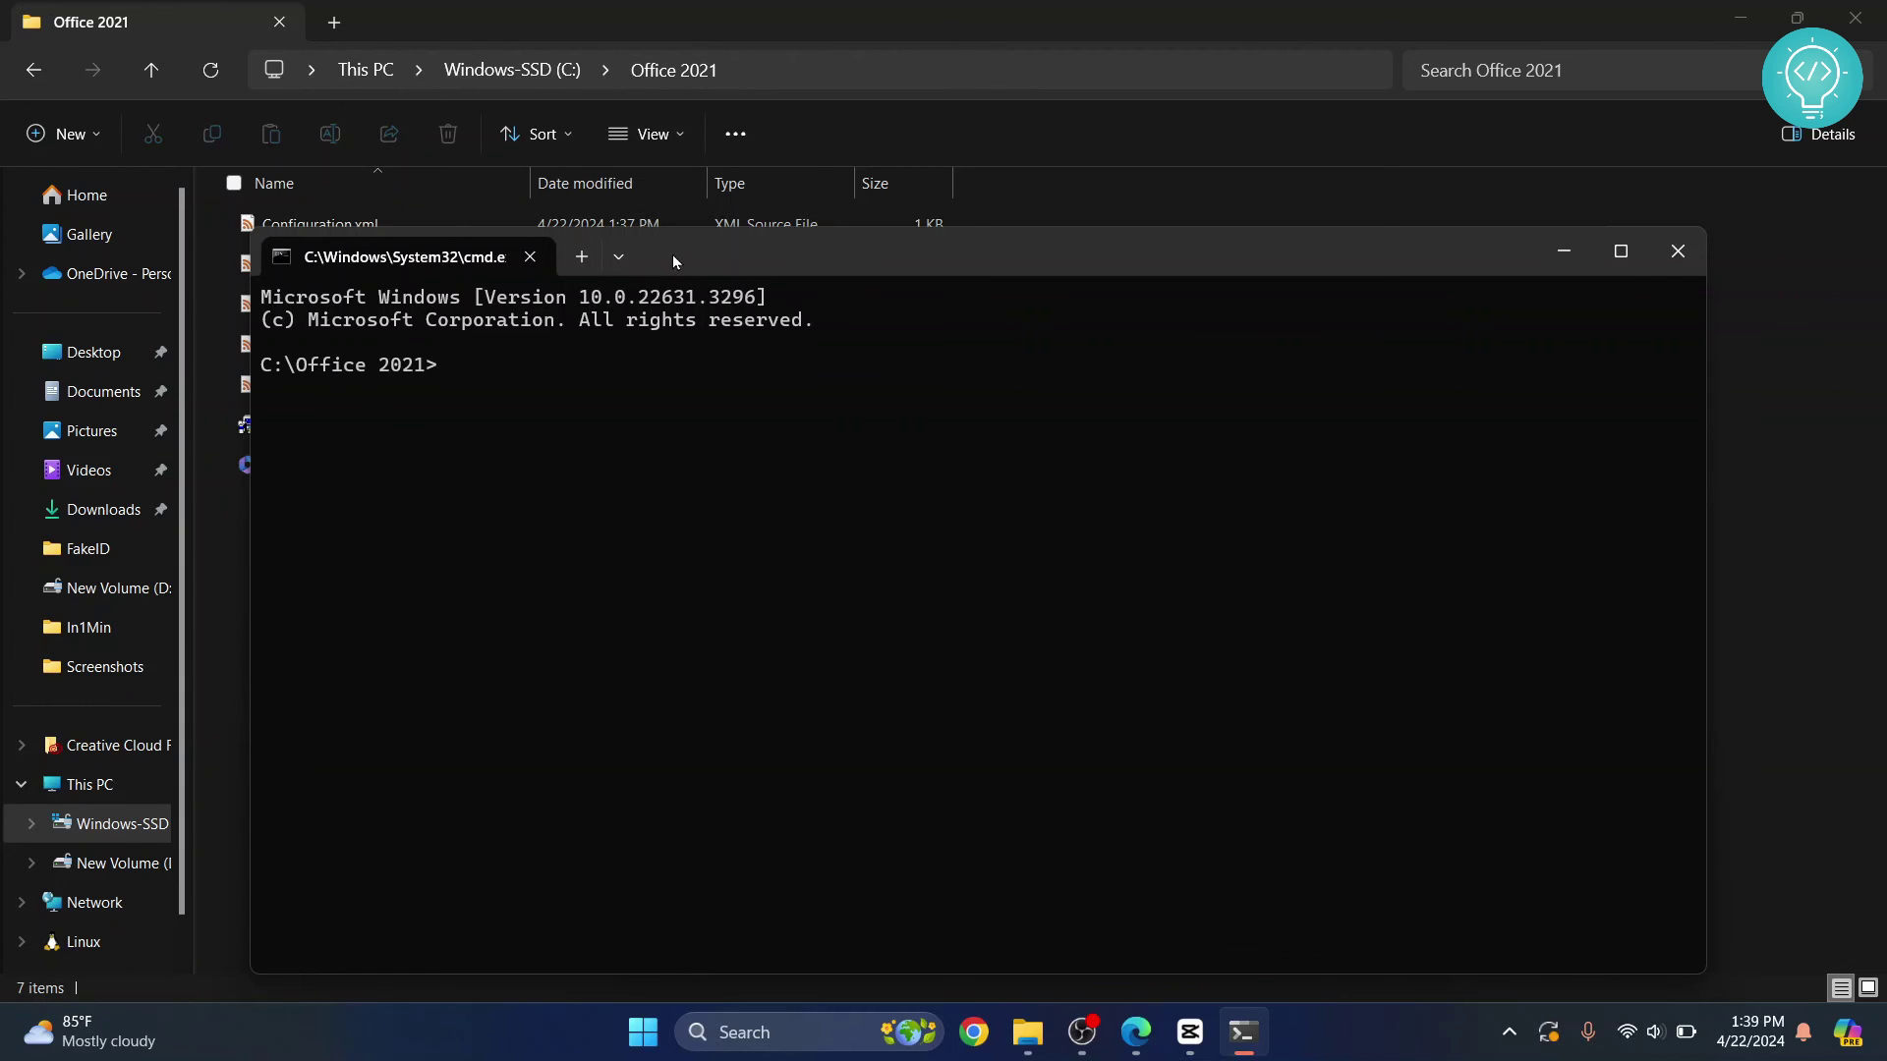
- Enter the command setup /configure Configuration.xml at the prompt, without running it yet
{"action": "type", "text": "setup /"}
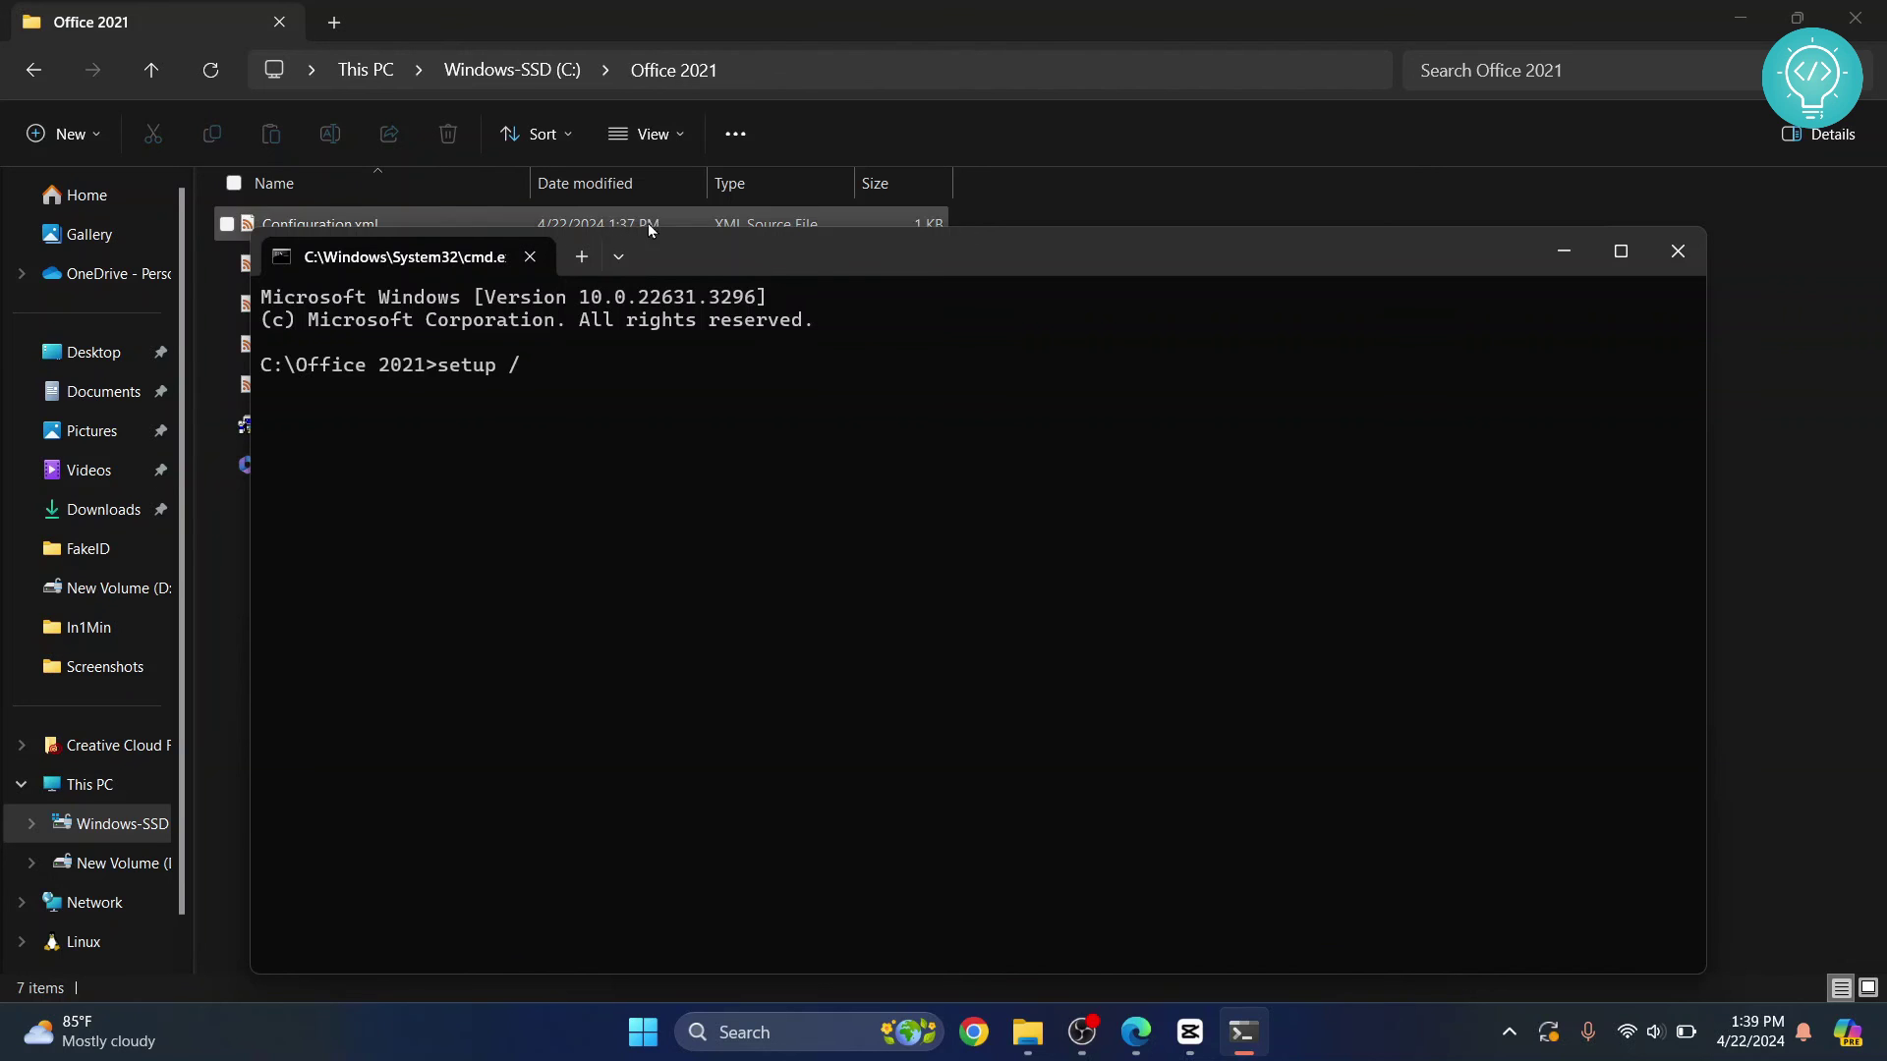
{"action": "left_click_drag", "start_coordinate": [678, 253], "coordinate": [994, 248]}
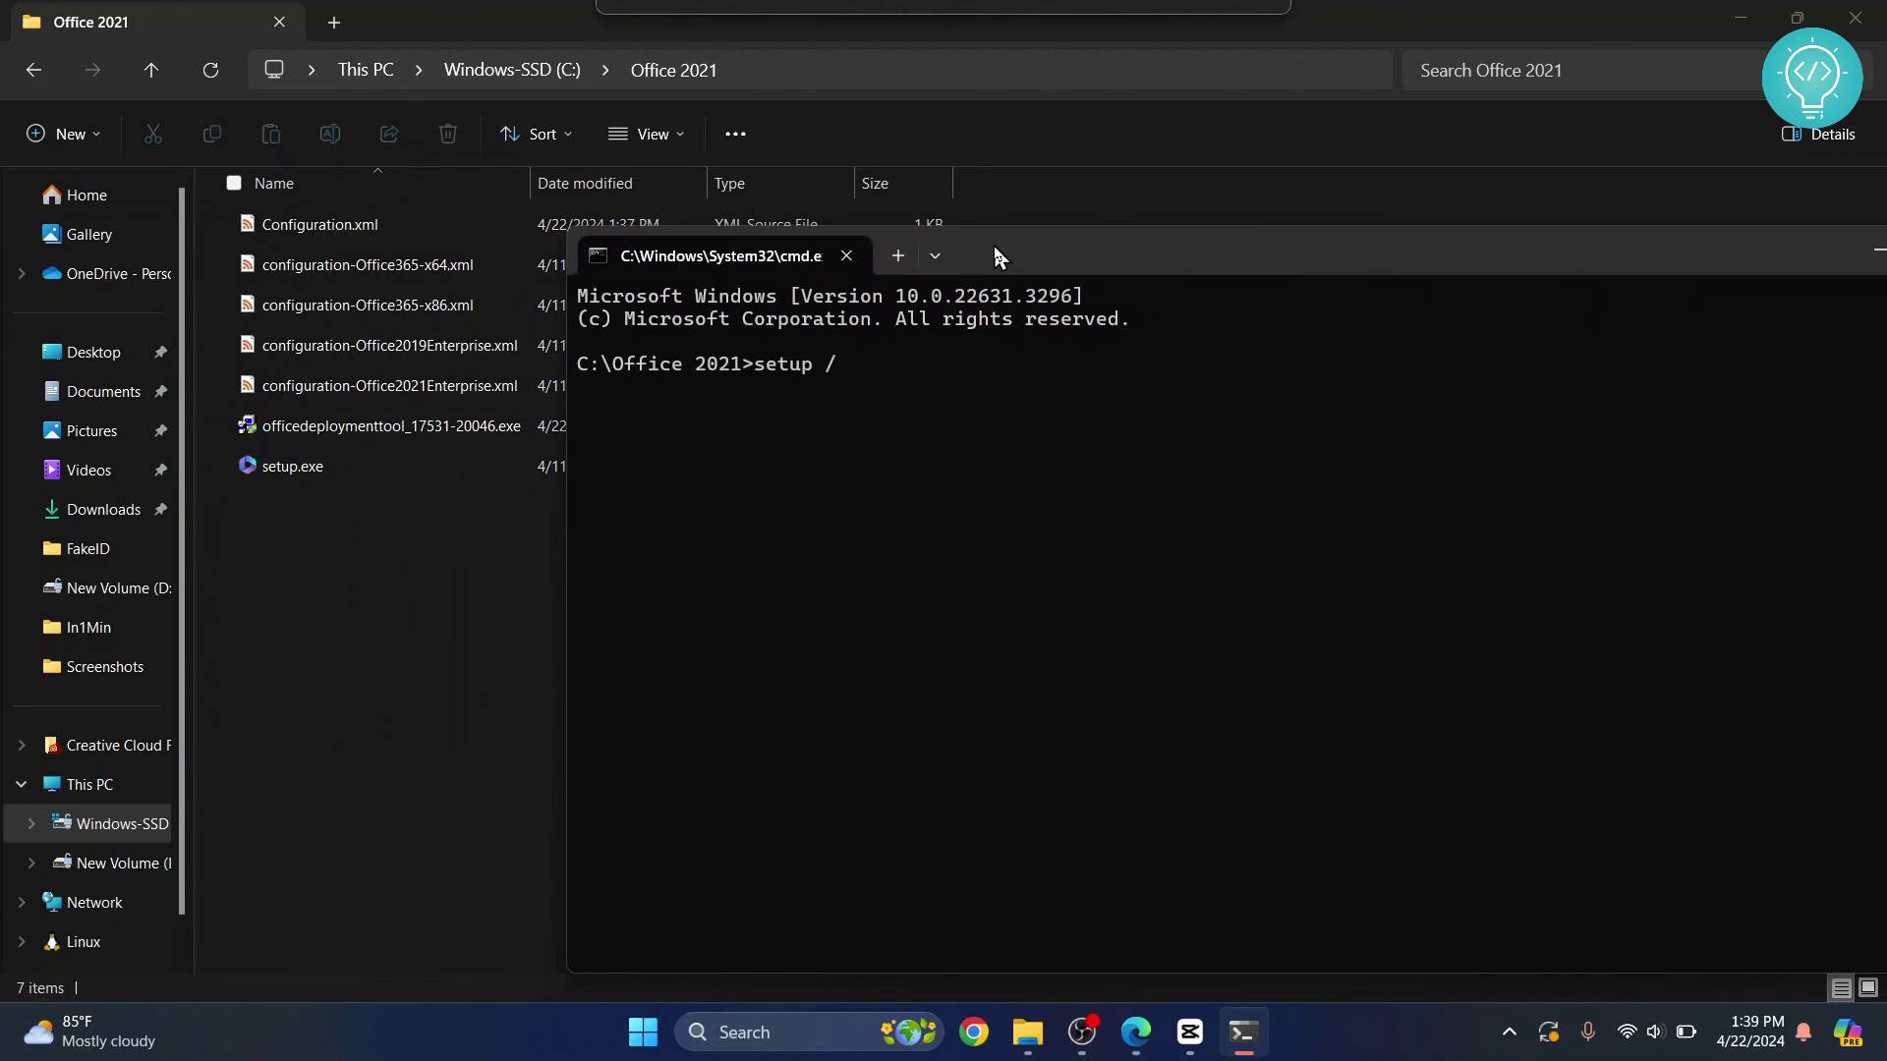
{"action": "type", "text": "configure "}
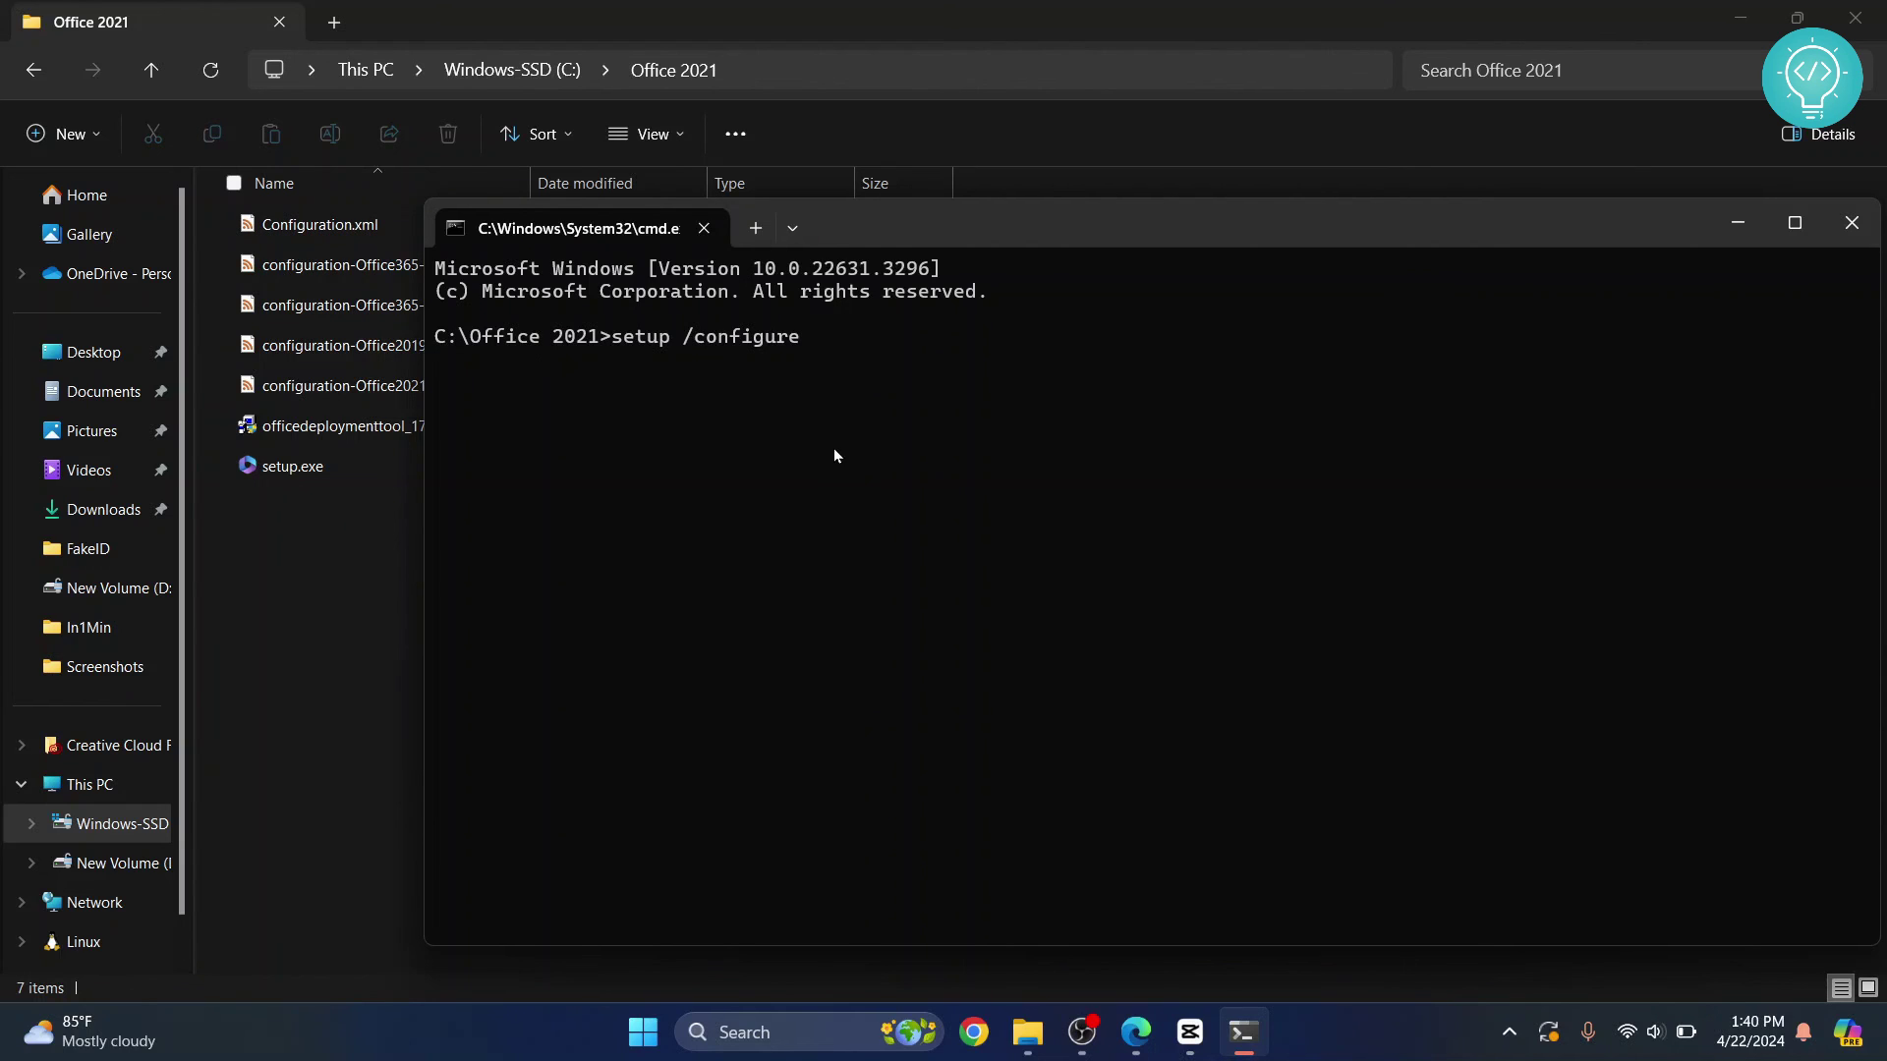
{"action": "type", "text": "Con"}
{"action": "key", "text": "Tab"}
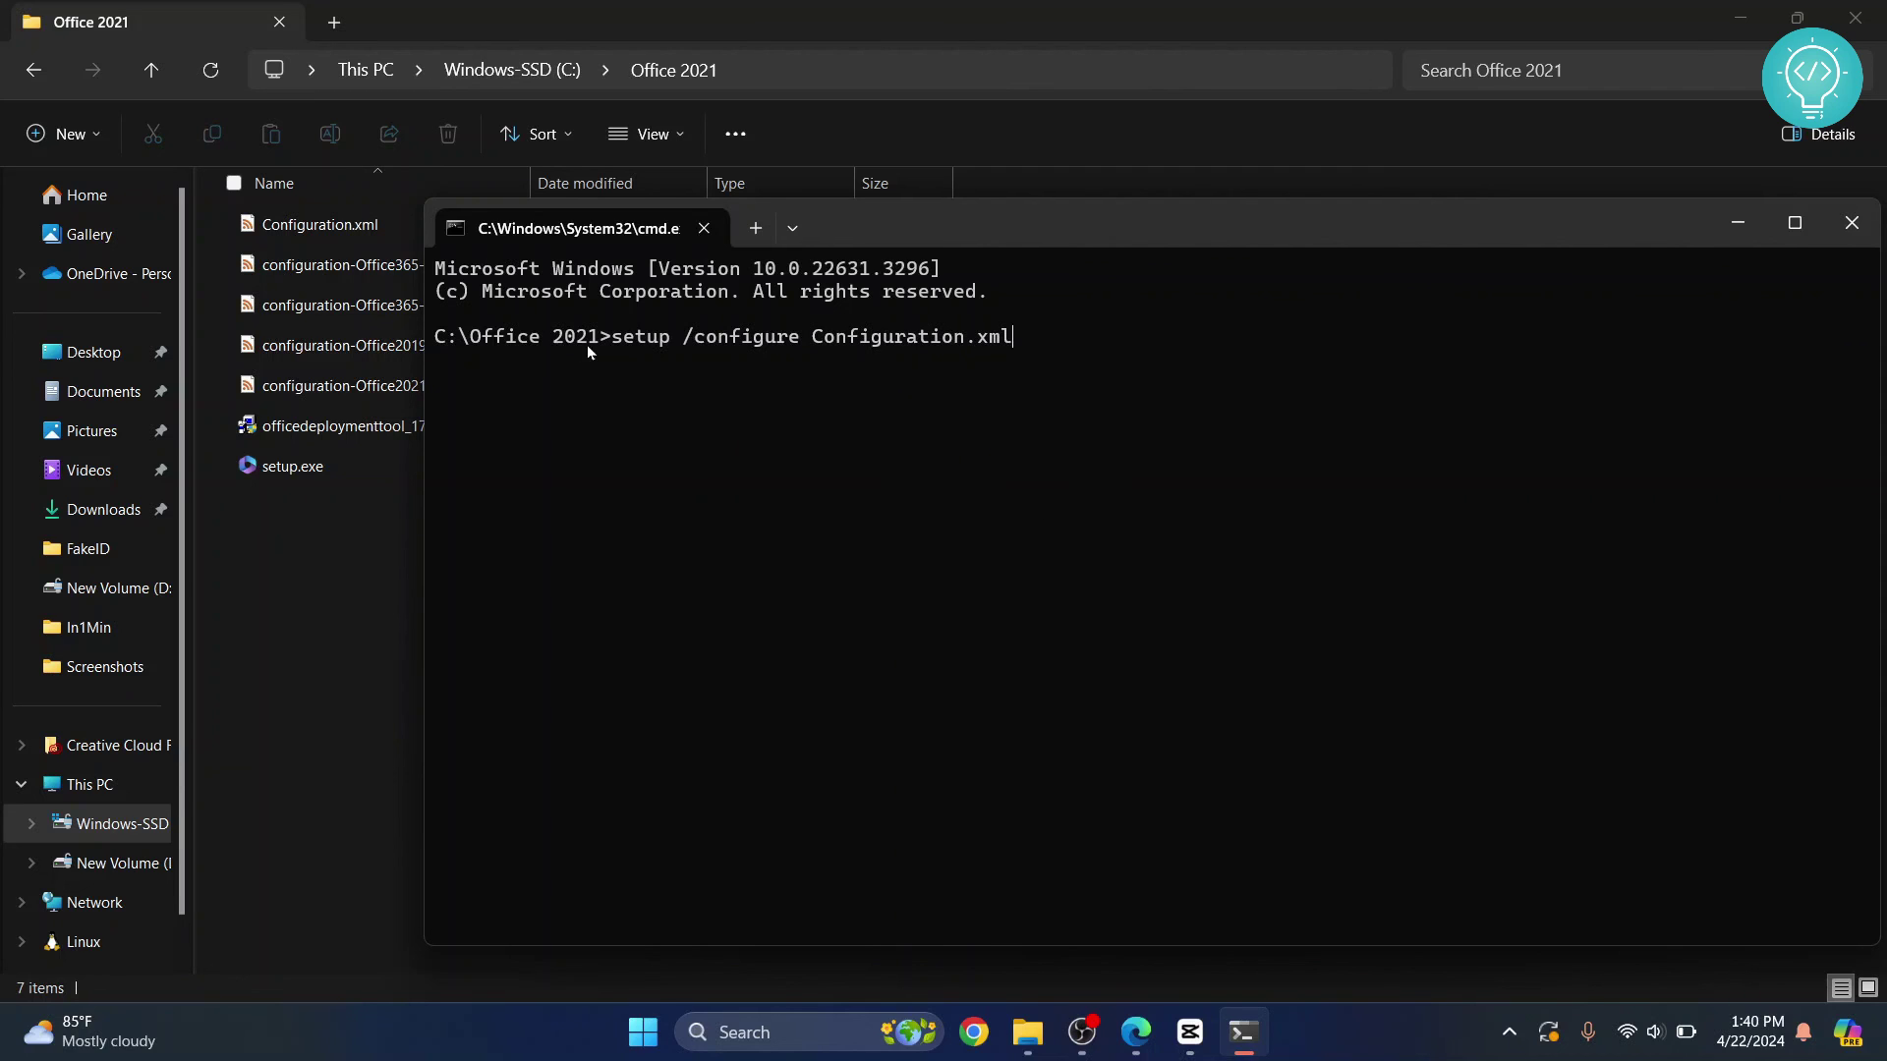
{"action": "left_click_drag", "start_coordinate": [1031, 234], "coordinate": [908, 170]}
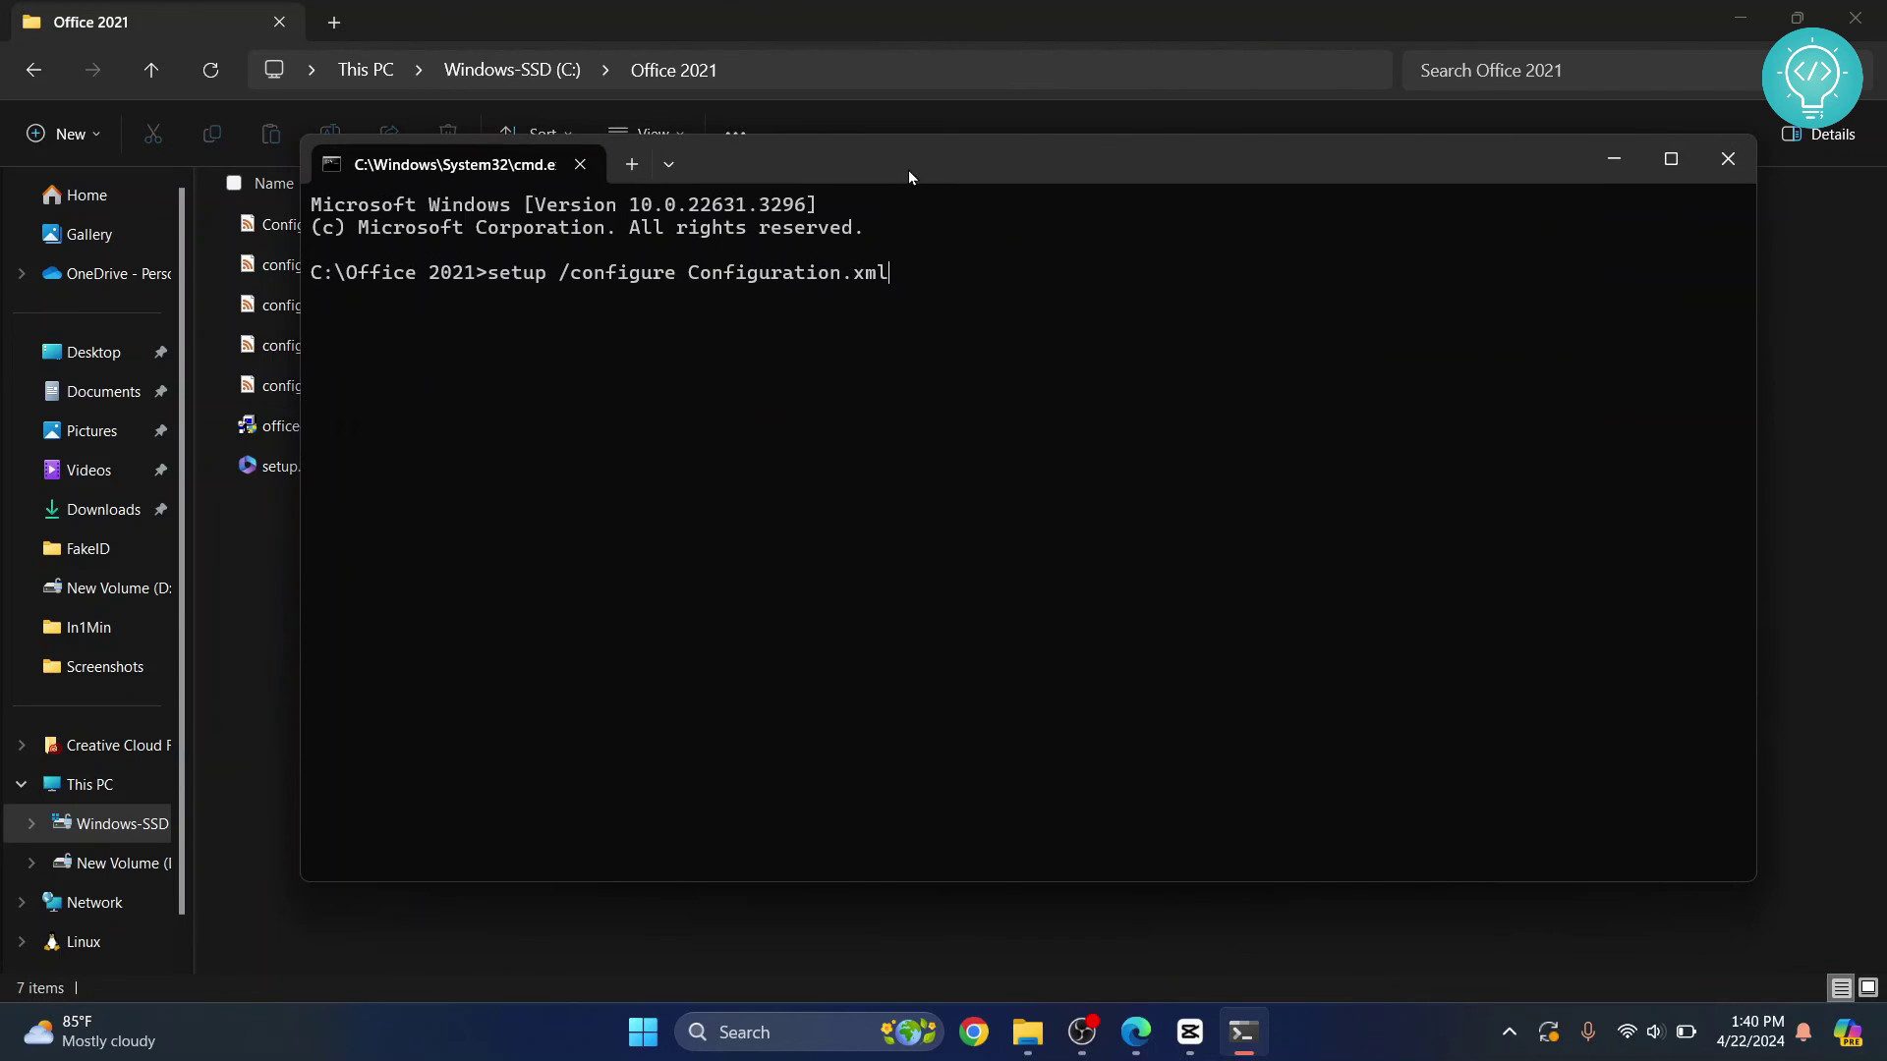